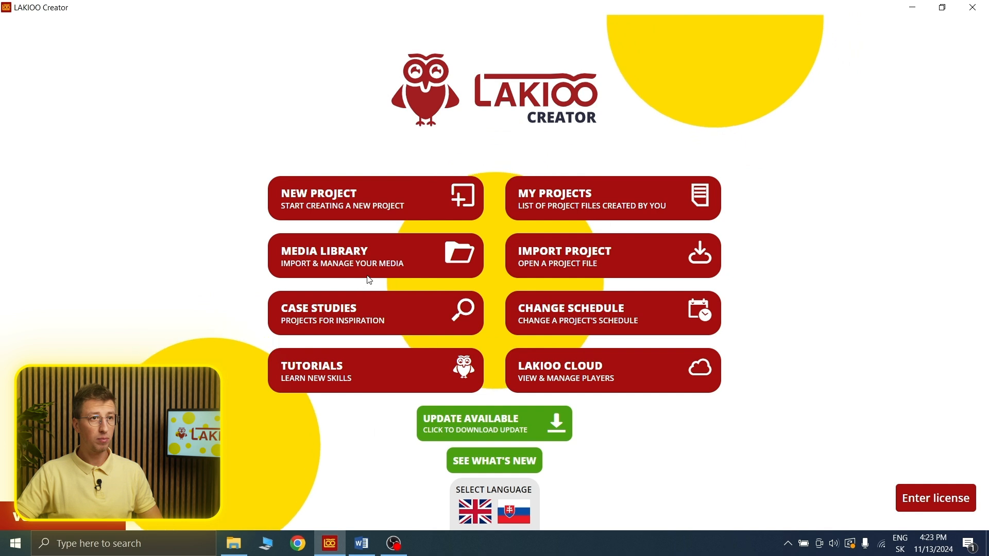
Import the image files from the Podklady folder in File Explorer into the Media Library
{"action": "left_click", "coordinate": [369, 264]}
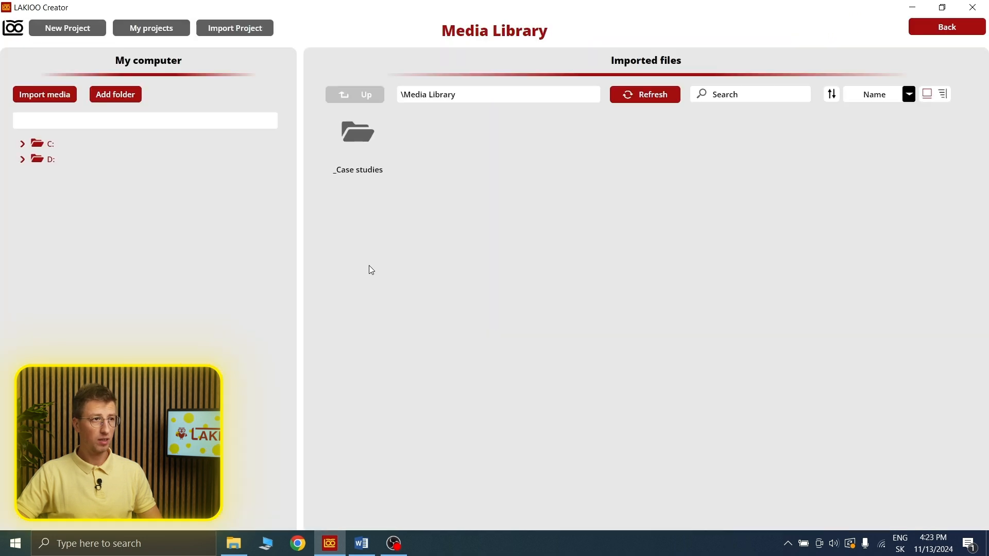
{"action": "left_click", "coordinate": [233, 543]}
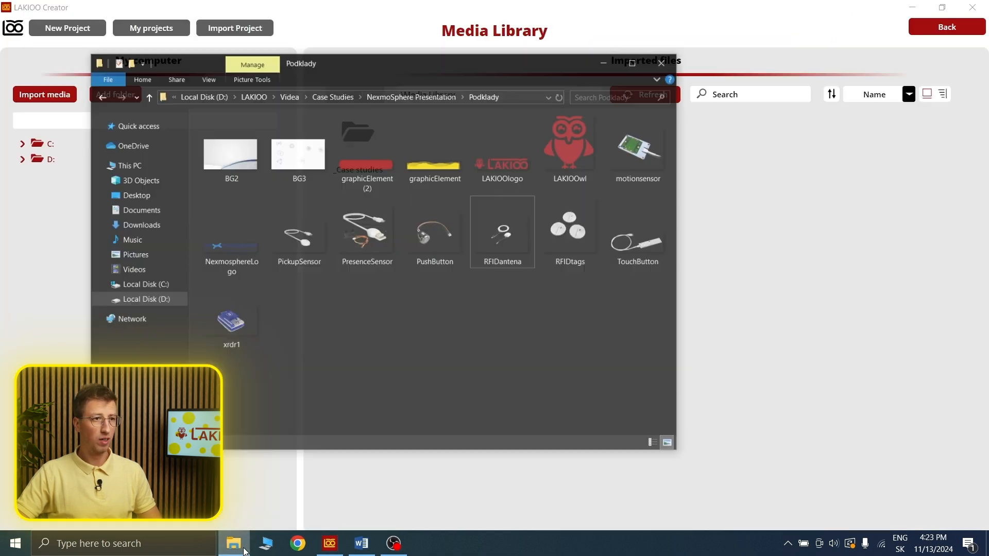
{"action": "mouse_move", "coordinate": [647, 384]}
{"action": "left_mouse_down"}
{"action": "mouse_move", "coordinate": [237, 145]}
{"action": "mouse_move", "coordinate": [633, 222]}
{"action": "mouse_move", "coordinate": [769, 219]}
{"action": "left_mouse_up"}
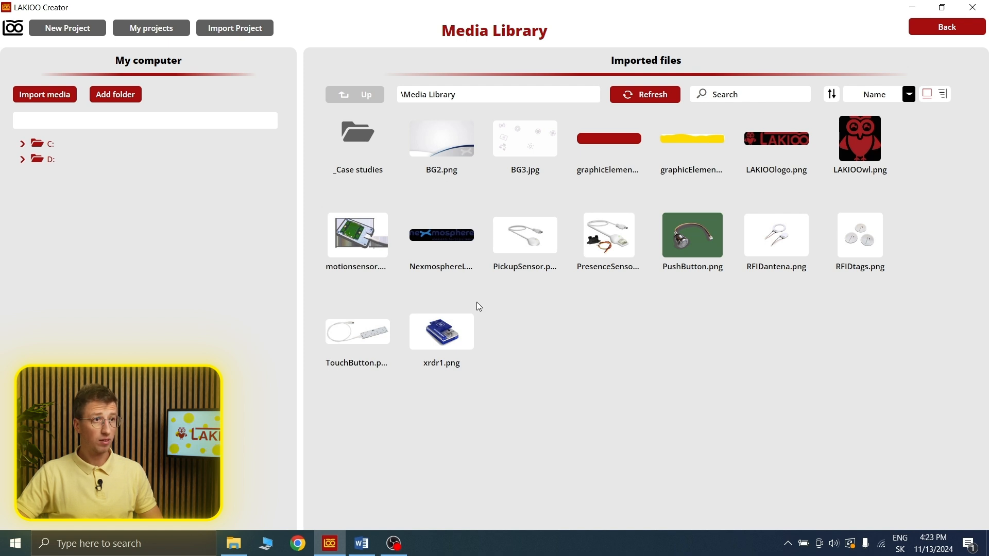
Create a new 1920x1080 landscape project named "World Unique Feature"
{"action": "left_click", "coordinate": [14, 28]}
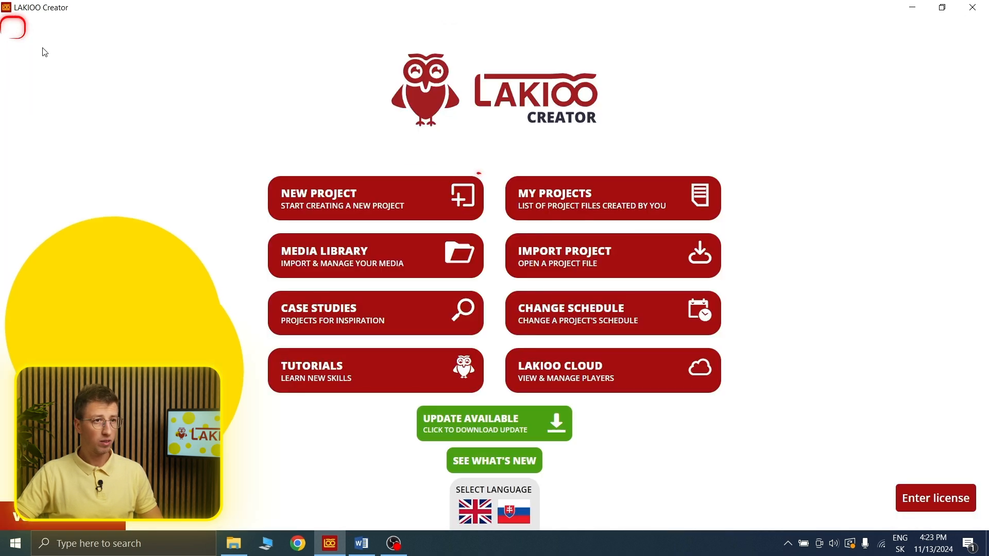
{"action": "left_click", "coordinate": [307, 205]}
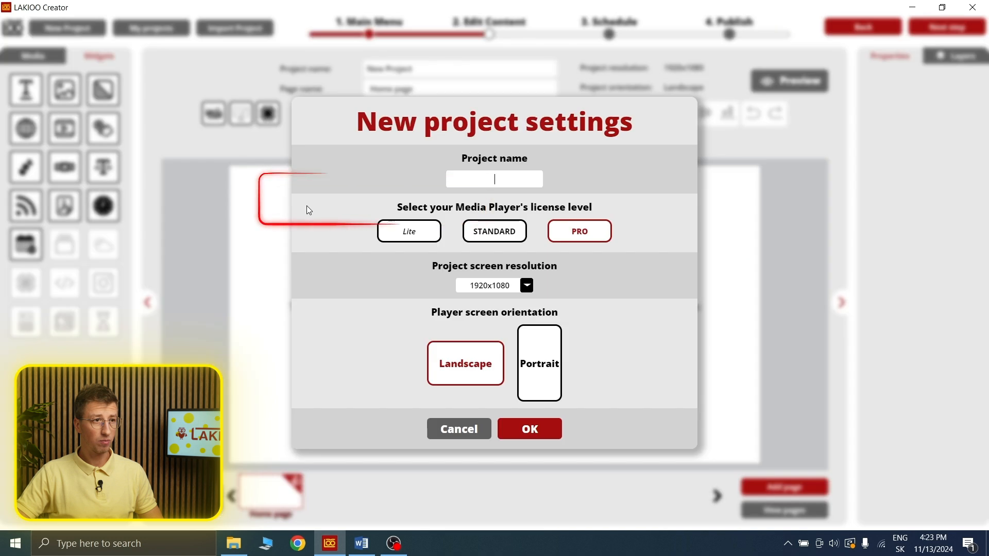
{"action": "type", "text": "W"}
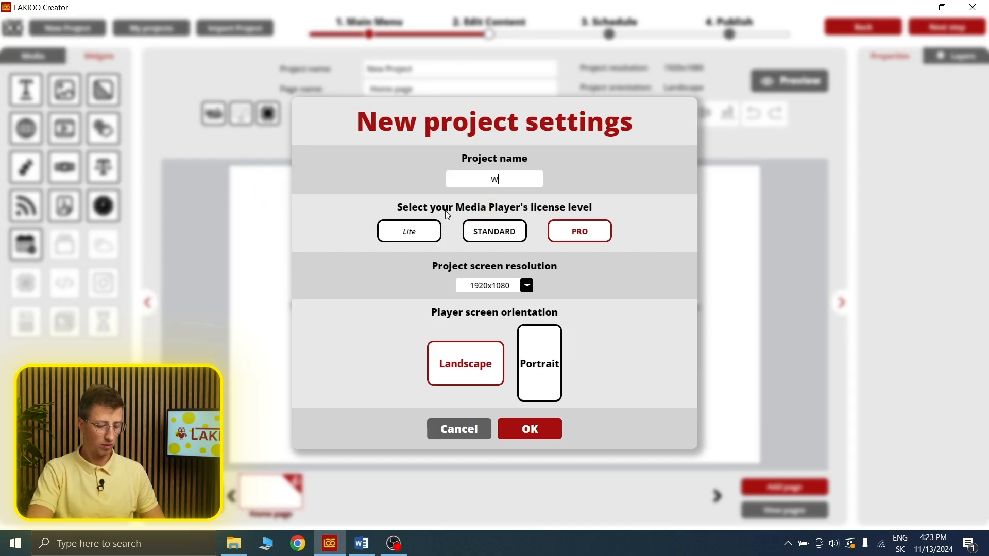
{"action": "type", "text": "orld Uni"}
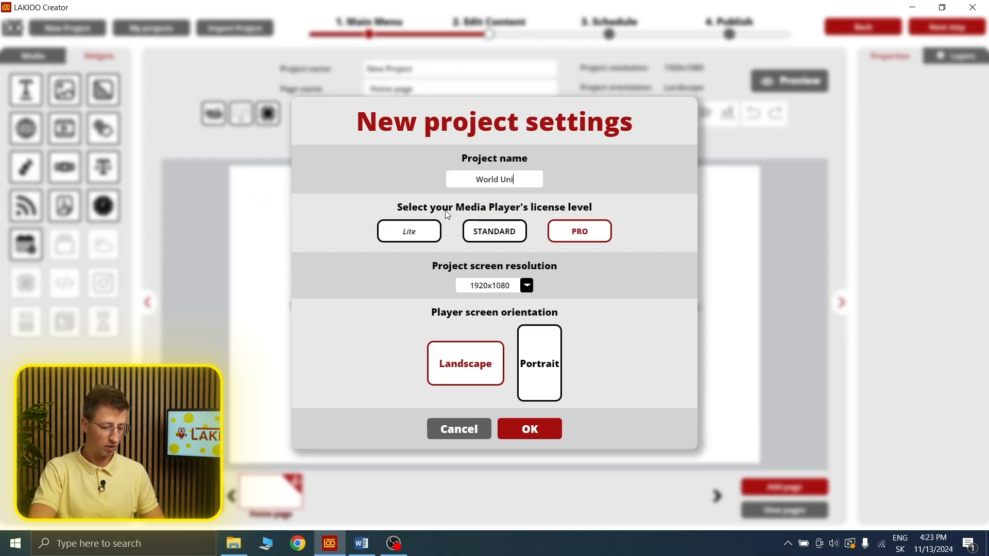
{"action": "type", "text": "que Feature"}
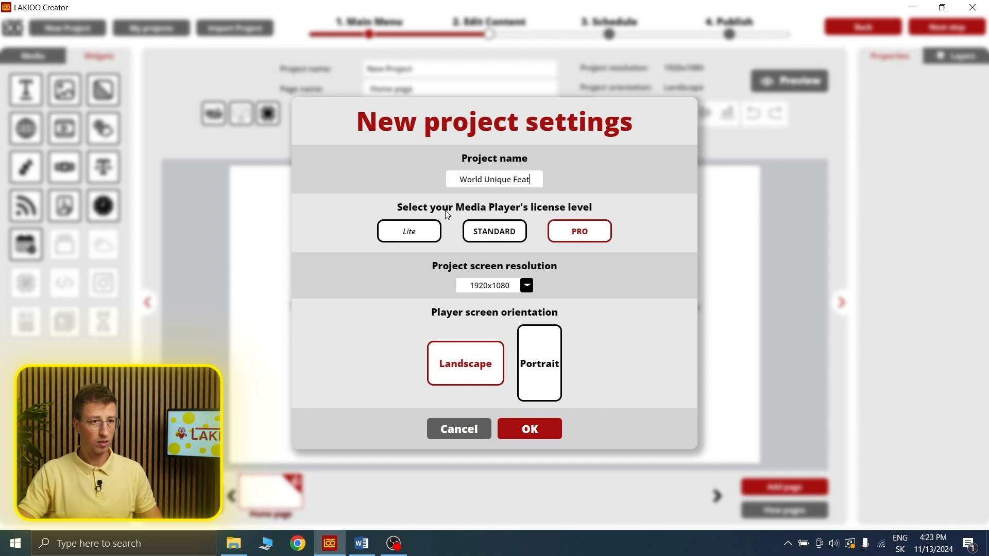
{"action": "left_click", "coordinate": [538, 427]}
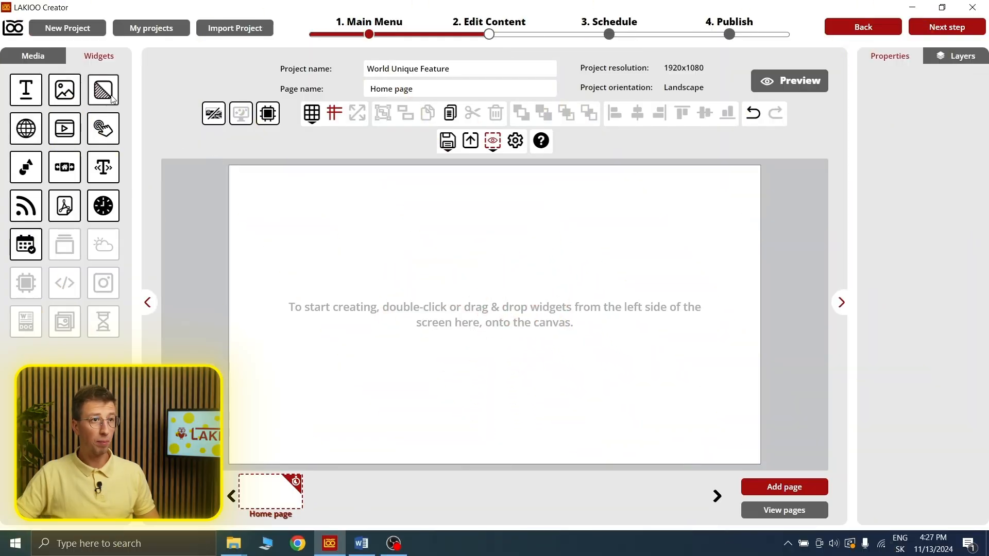
Add a background widget to the Home page and use BG3.jpg as its image
{"action": "left_click_drag", "start_coordinate": [103, 91], "coordinate": [401, 261]}
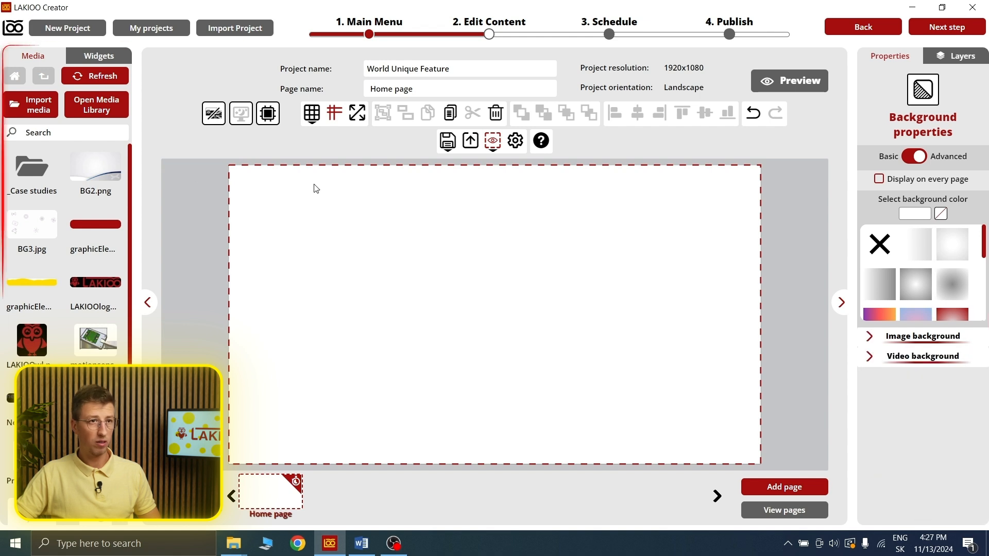
{"action": "scroll", "coordinate": [72, 309], "scroll_direction": "down", "scroll_amount": 2}
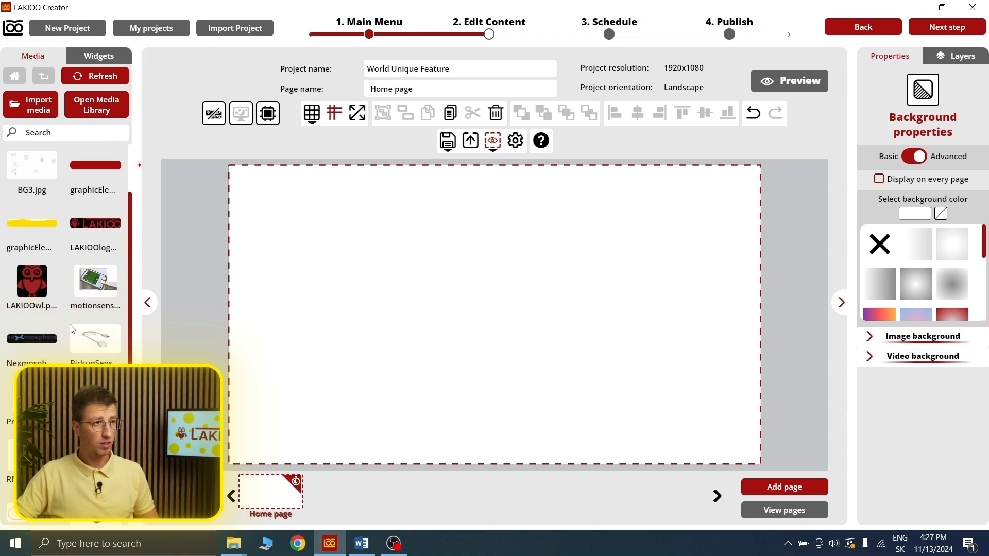
{"action": "scroll", "coordinate": [63, 336], "scroll_direction": "up", "scroll_amount": 1}
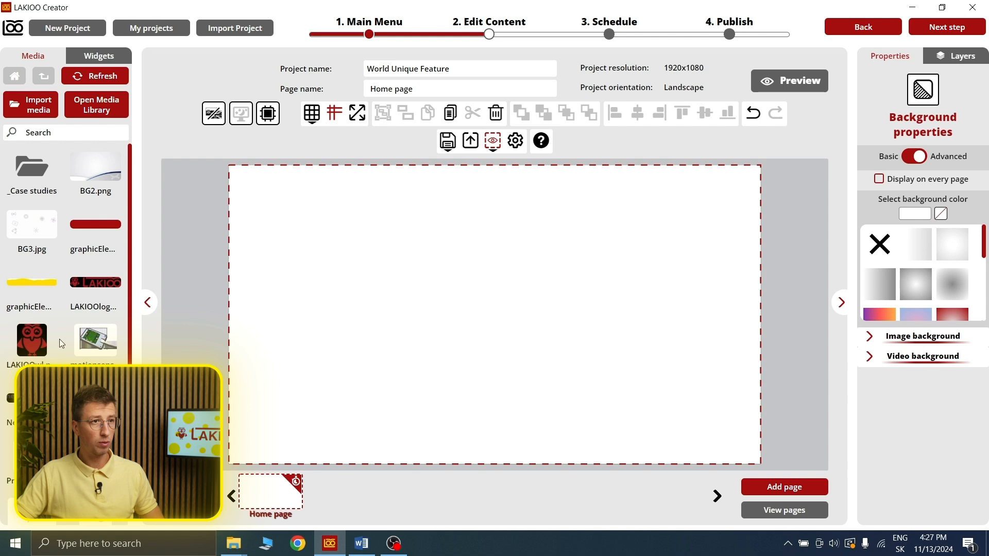
{"action": "left_click", "coordinate": [37, 226]}
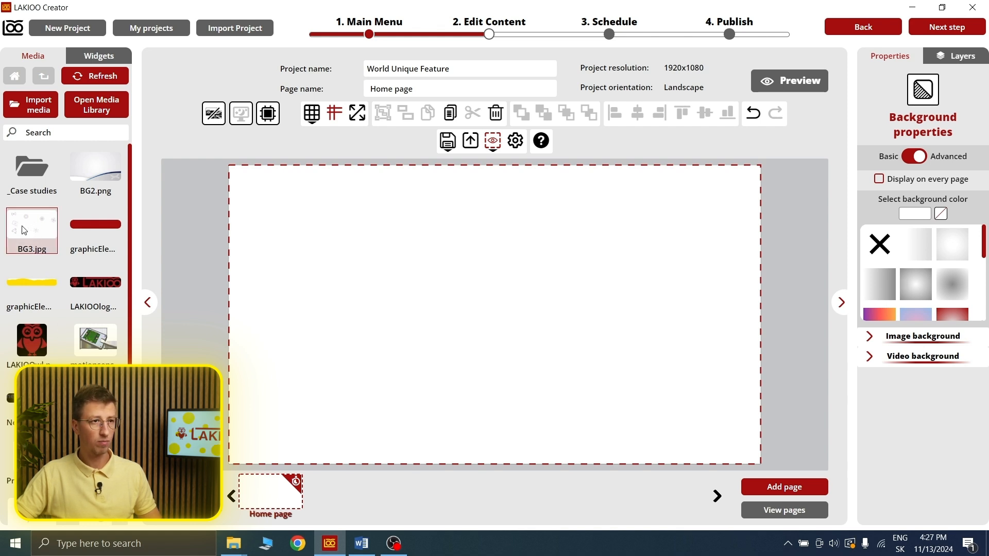
{"action": "left_click_drag", "start_coordinate": [23, 230], "coordinate": [406, 261]}
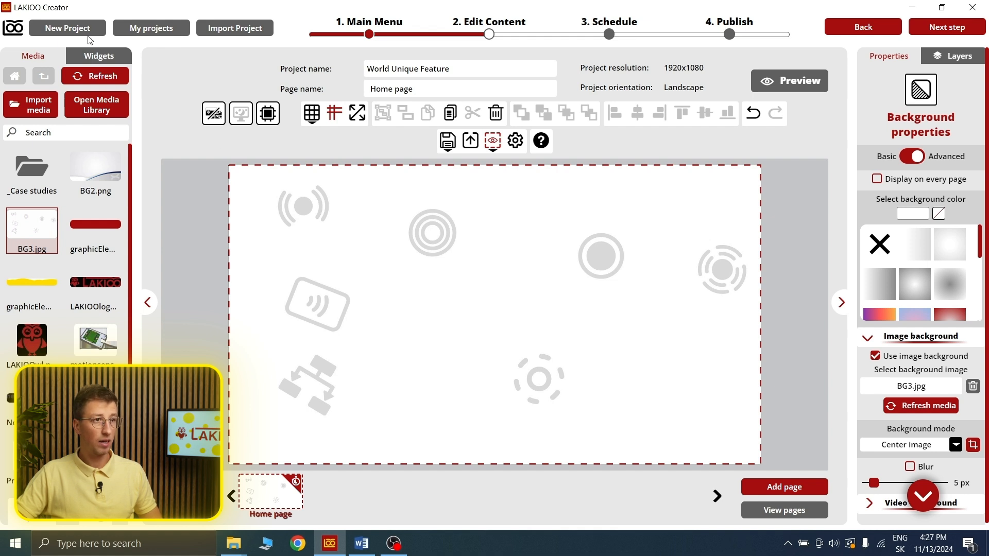
Add an image widget spanning the full 1920 px width along the page's lower edge and fill it with the yellow graphicElement.png
{"action": "left_click", "coordinate": [98, 56]}
{"action": "left_click_drag", "start_coordinate": [68, 93], "coordinate": [381, 253]}
{"action": "left_click_drag", "start_coordinate": [460, 301], "coordinate": [758, 420]}
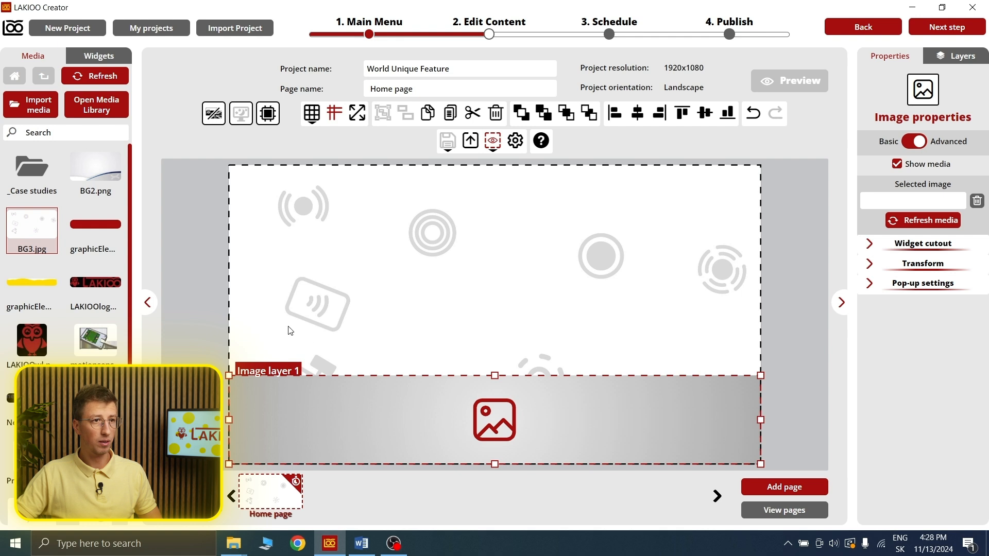
{"action": "left_click_drag", "start_coordinate": [37, 283], "coordinate": [483, 422]}
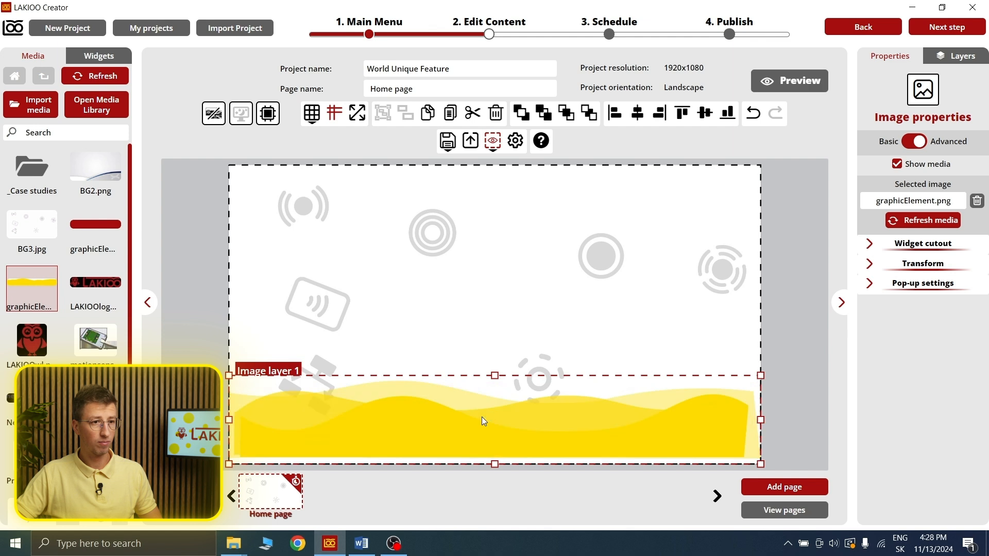
Set the yellow wave image's mode to Scale to fill and crop
{"action": "left_click", "coordinate": [870, 263]}
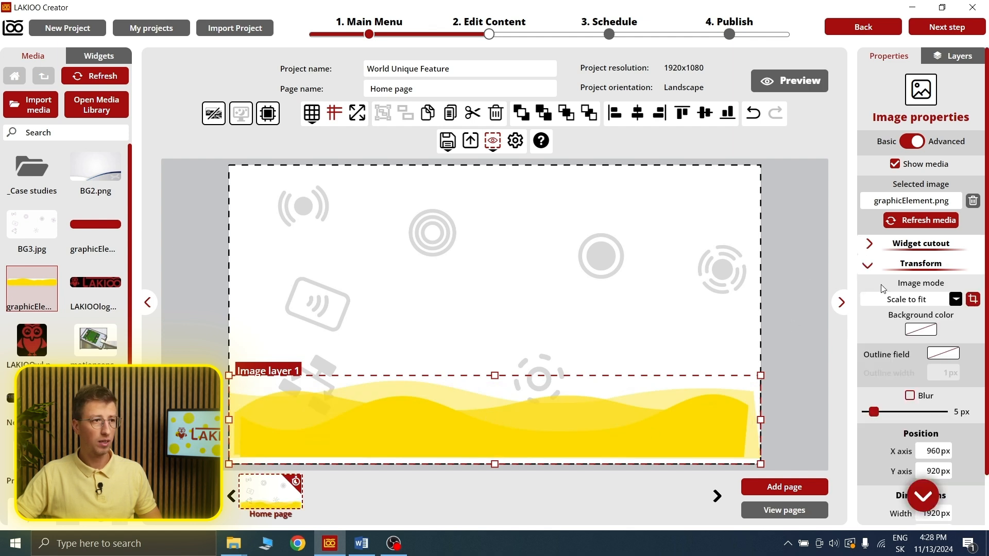
{"action": "left_click", "coordinate": [898, 303]}
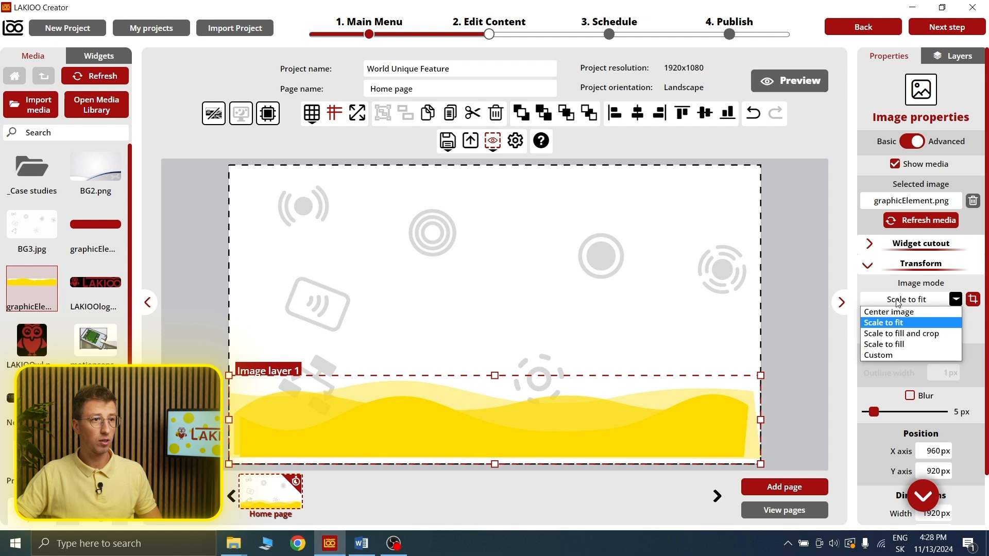
{"action": "left_click", "coordinate": [906, 333]}
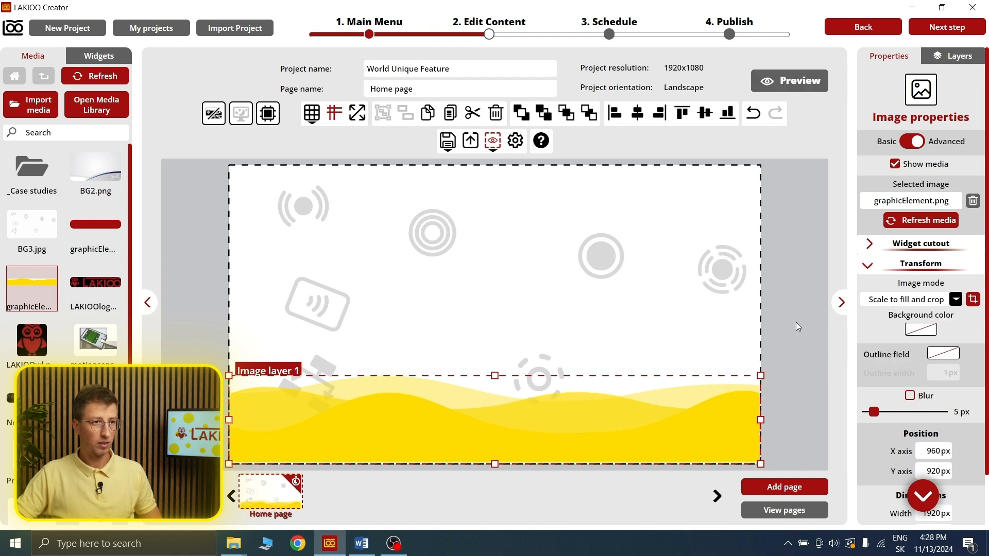
Place the red graphicElement (2).png on the page, enlarge it to about 1105 px wide, and centre it horizontally and vertically
{"action": "left_click_drag", "start_coordinate": [97, 227], "coordinate": [426, 303]}
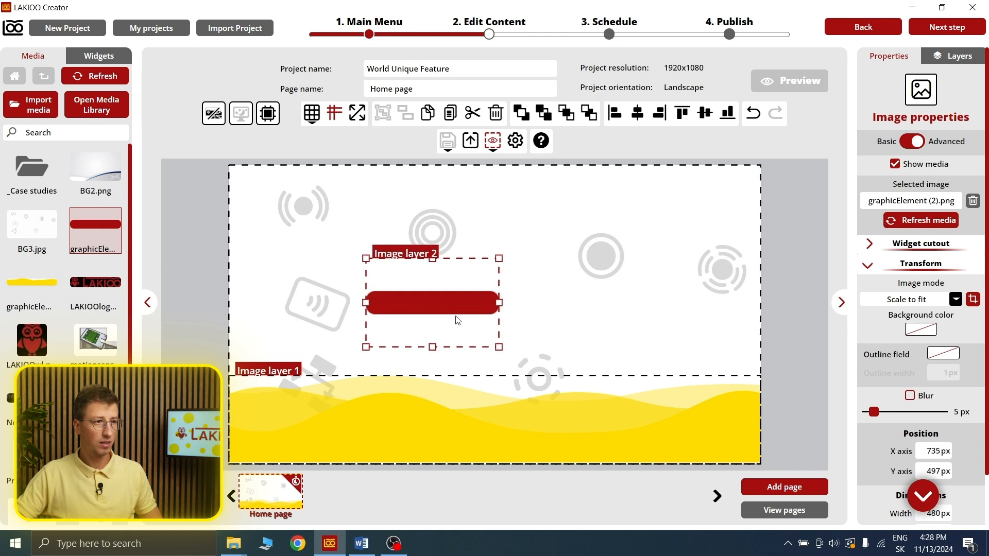
{"action": "left_click_drag", "start_coordinate": [499, 348], "coordinate": [673, 348]}
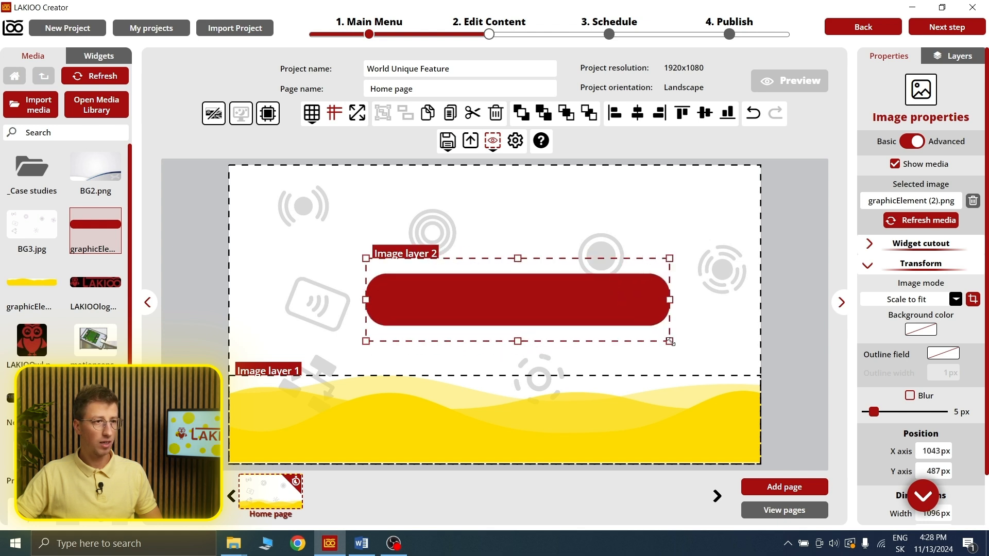
{"action": "left_click_drag", "start_coordinate": [613, 313], "coordinate": [601, 320]}
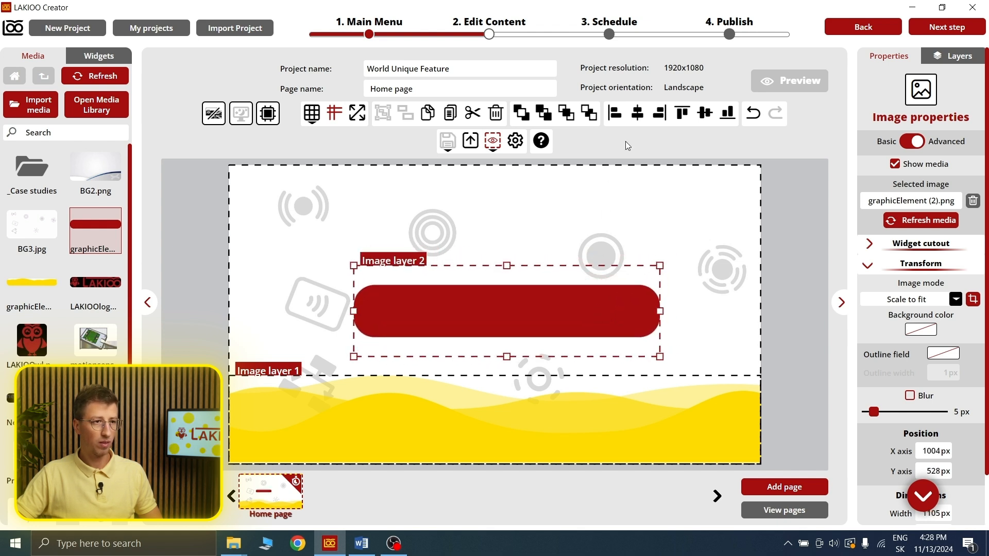
{"action": "left_click", "coordinate": [638, 114]}
{"action": "left_click", "coordinate": [705, 115]}
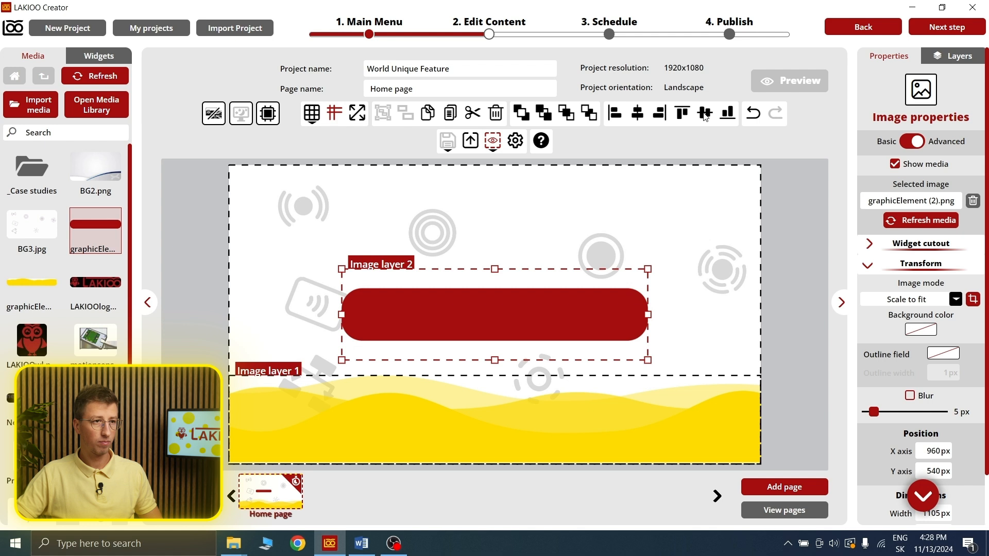
Add a text widget over the red bar, size it to about 1105 by 260 px, and centre it on the page
{"action": "left_click", "coordinate": [95, 57]}
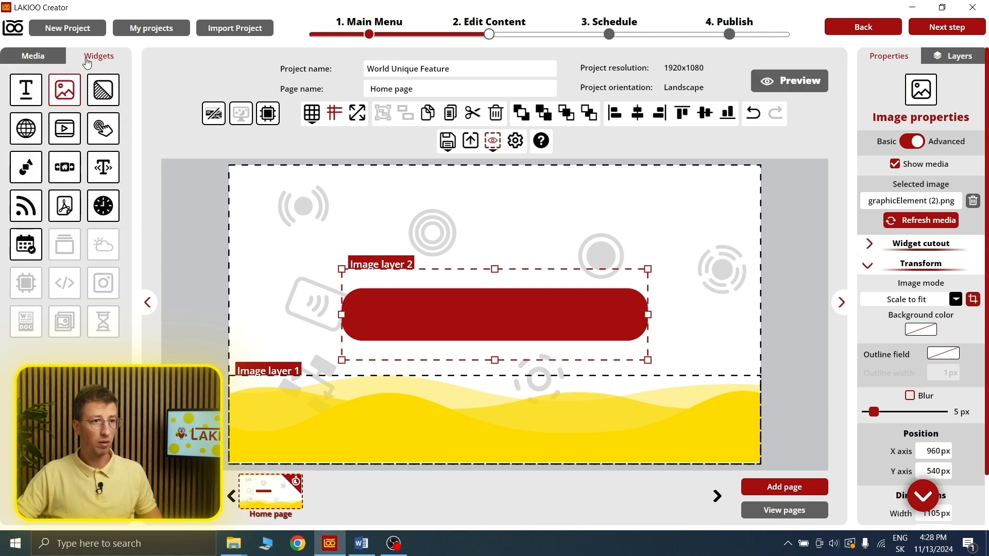
{"action": "left_click", "coordinate": [25, 89]}
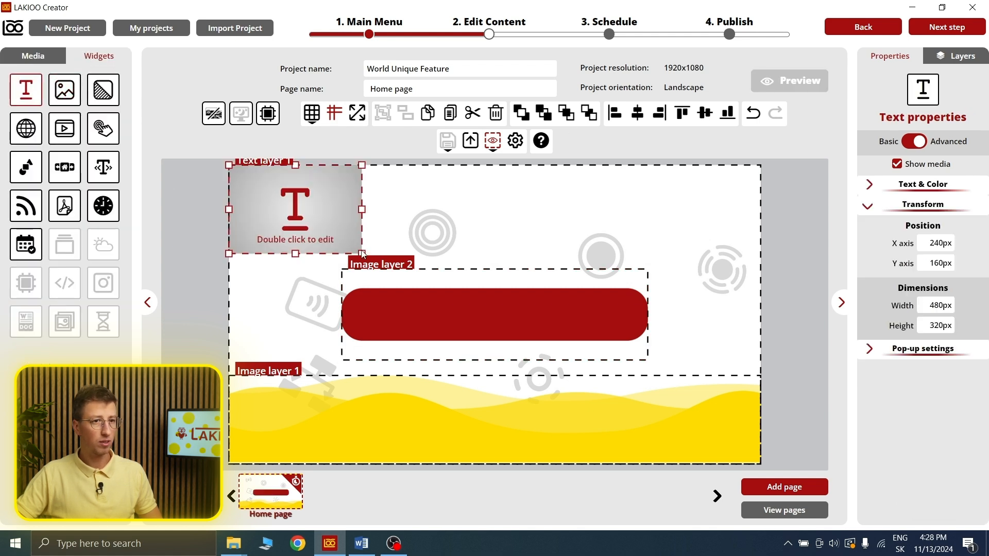
{"action": "left_click_drag", "start_coordinate": [332, 230], "coordinate": [648, 316]}
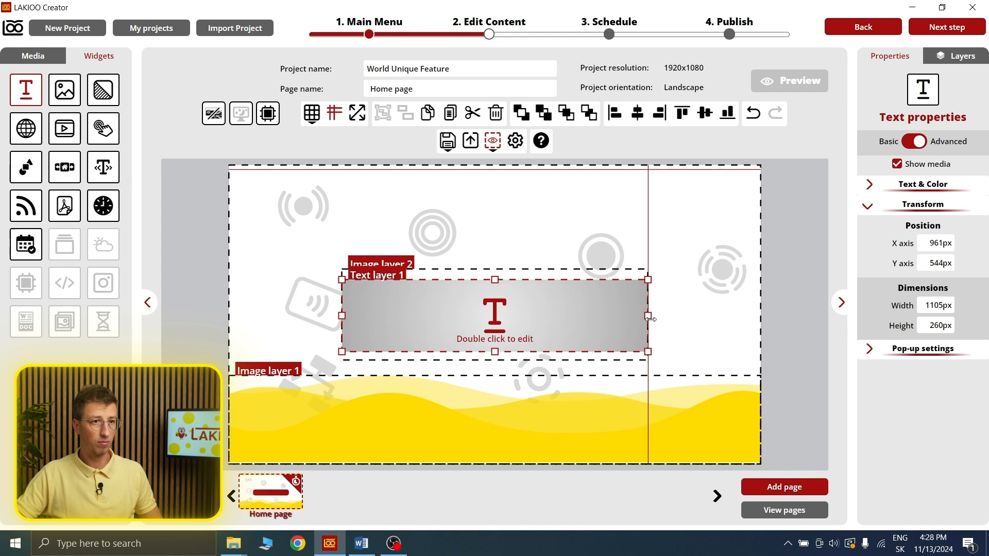
{"action": "left_click", "coordinate": [702, 115]}
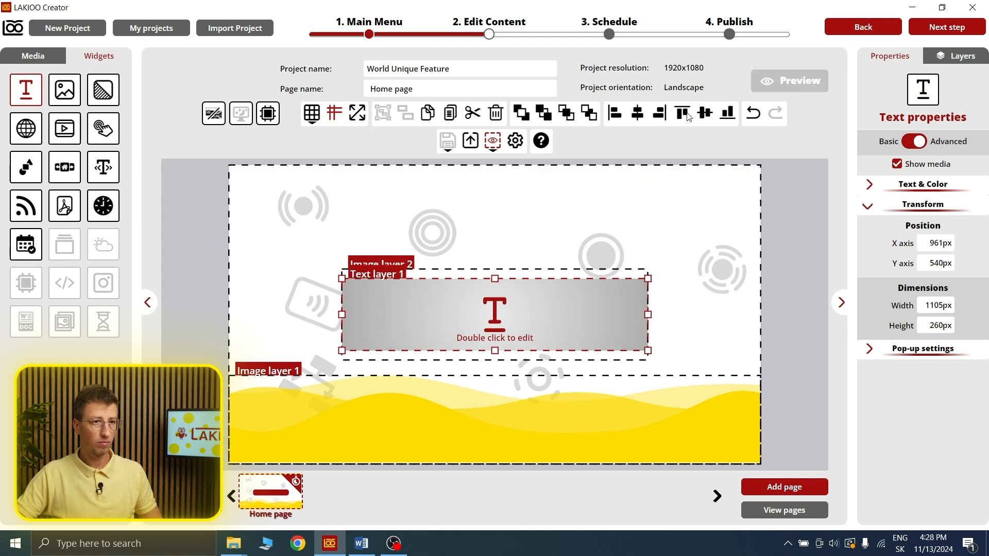
{"action": "left_click", "coordinate": [638, 115]}
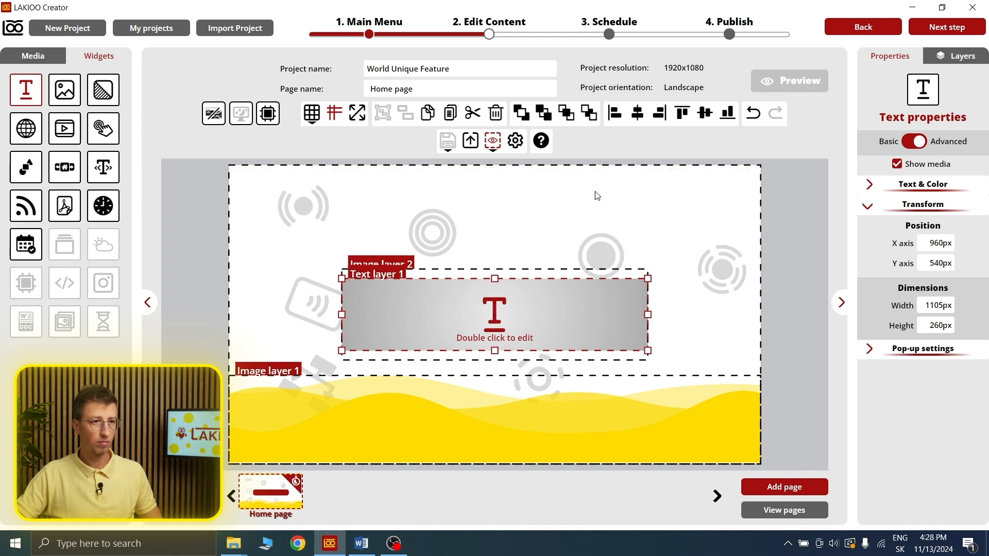
Enter the text "Explore more" in the new text widget
{"action": "double_click", "coordinate": [481, 314]}
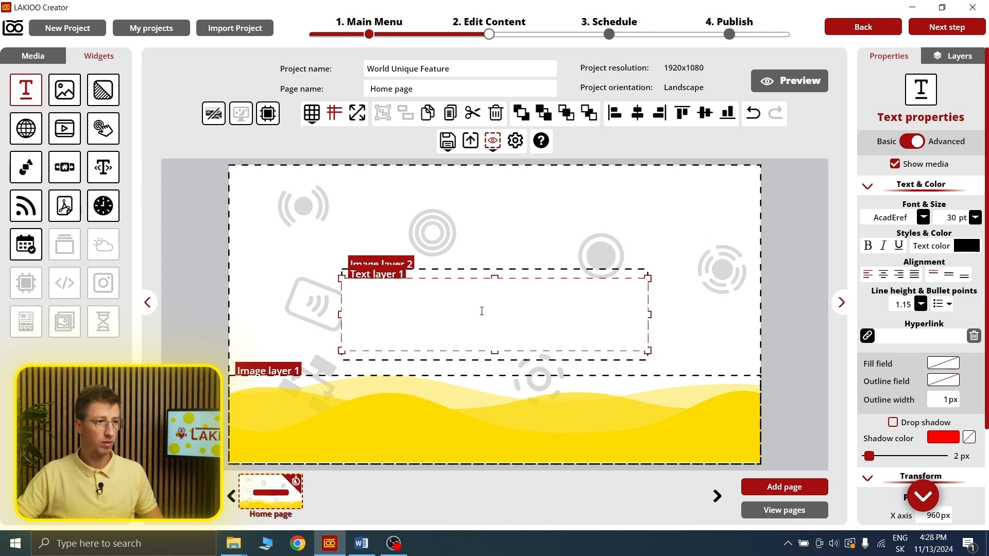
{"action": "type", "text": "E"}
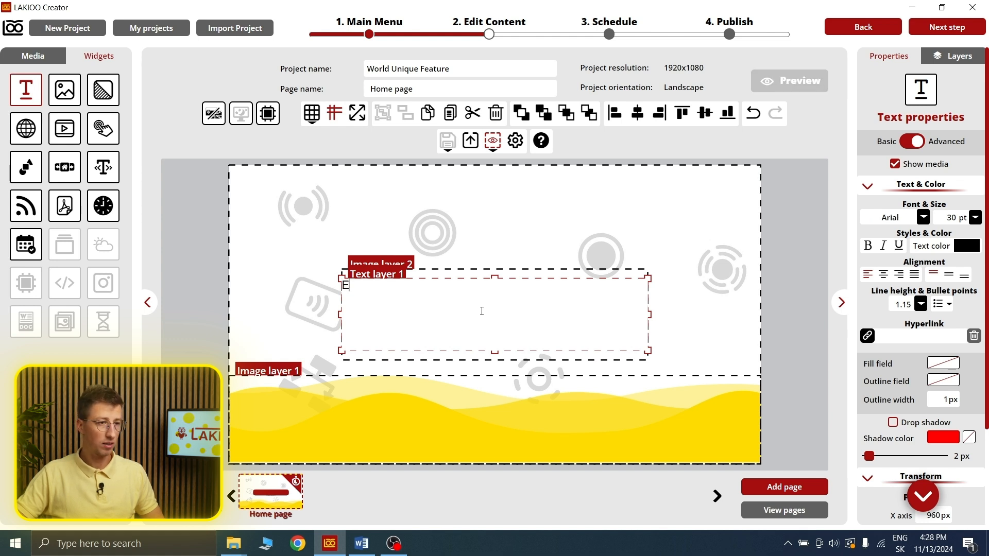
{"action": "type", "text": "xplore more"}
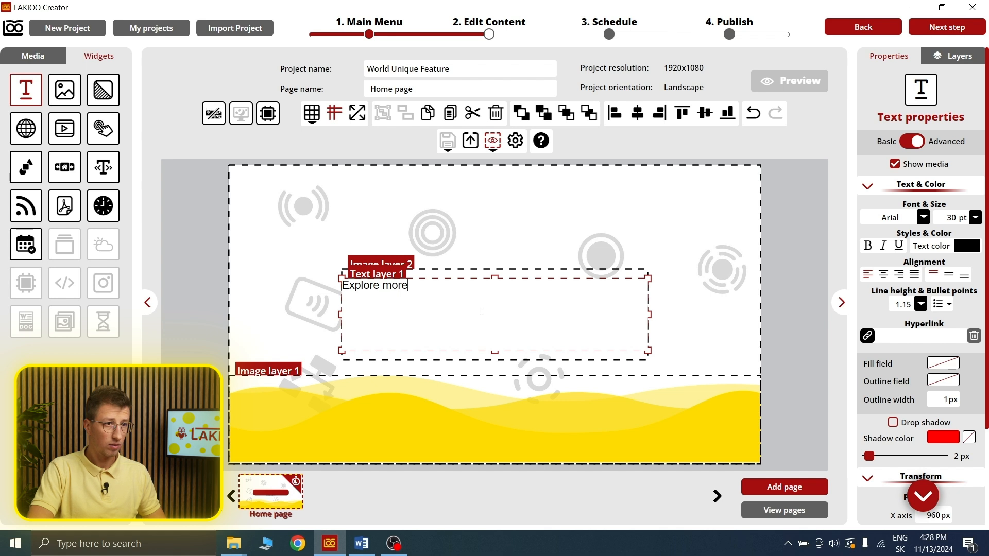
Set the "Explore more" text to the Arial Black font at 72 pt
{"action": "triple_click", "coordinate": [344, 286]}
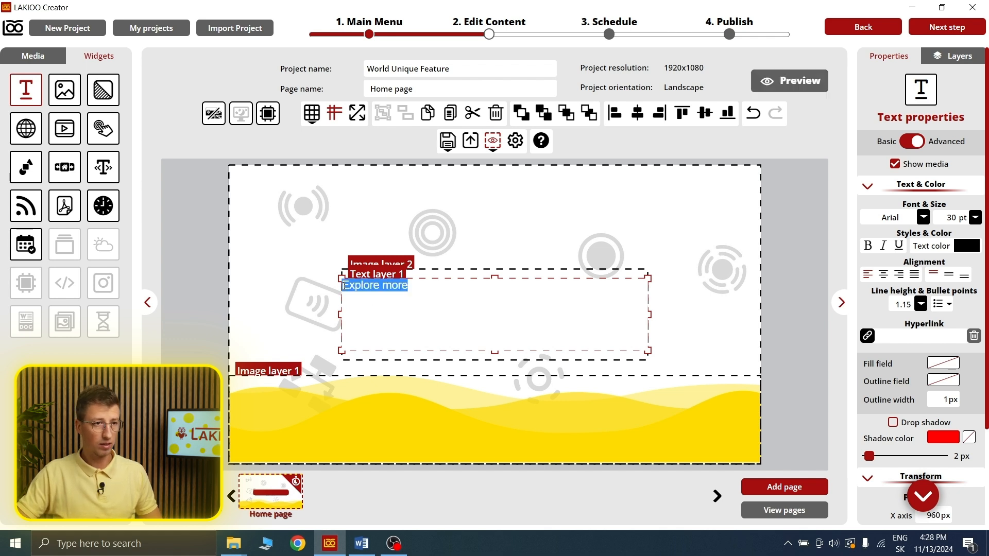
{"action": "left_click", "coordinate": [909, 220]}
{"action": "left_click", "coordinate": [909, 333]}
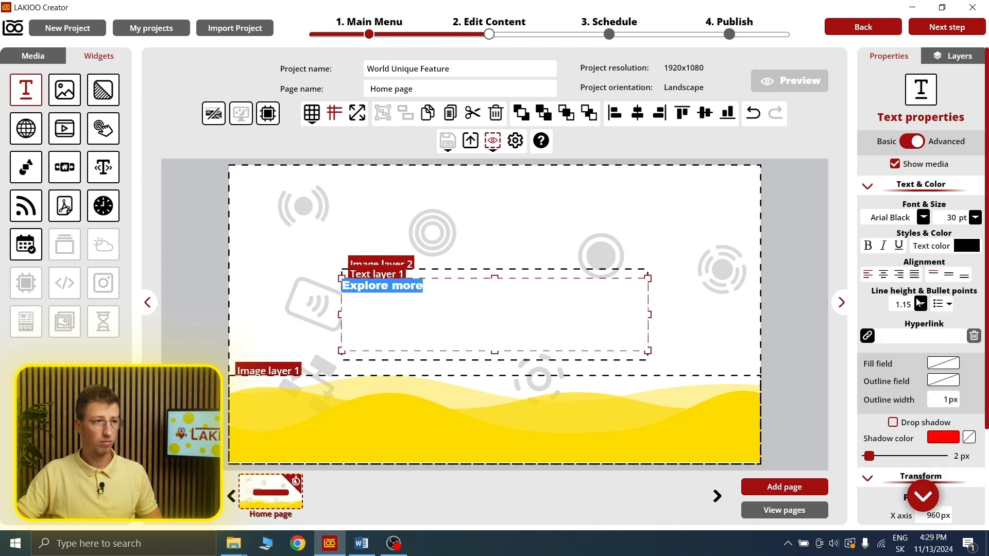
{"action": "left_click", "coordinate": [954, 219]}
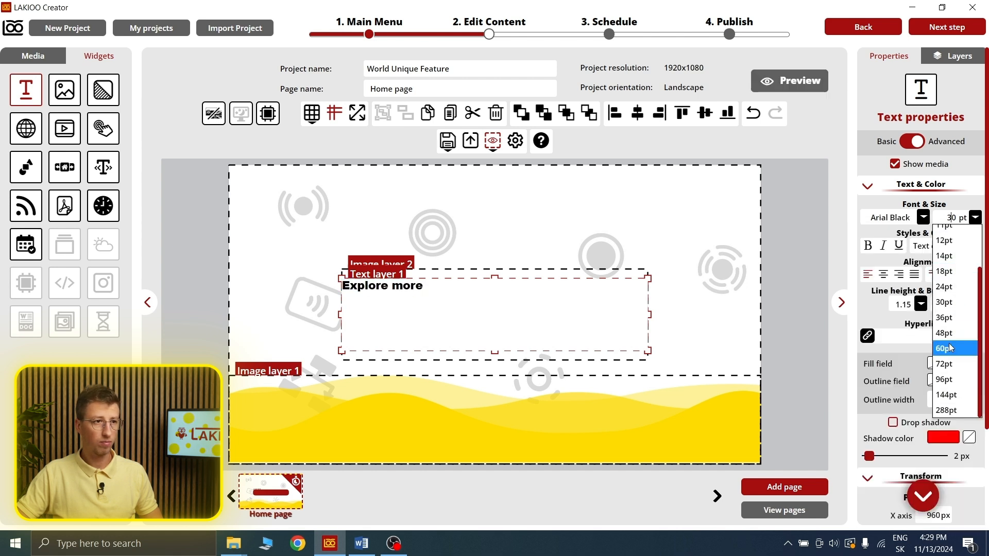
{"action": "left_click", "coordinate": [949, 364]}
Change the color of the "Explore more" text to white (RGB 255, 255, 255)
{"action": "left_click", "coordinate": [962, 248]}
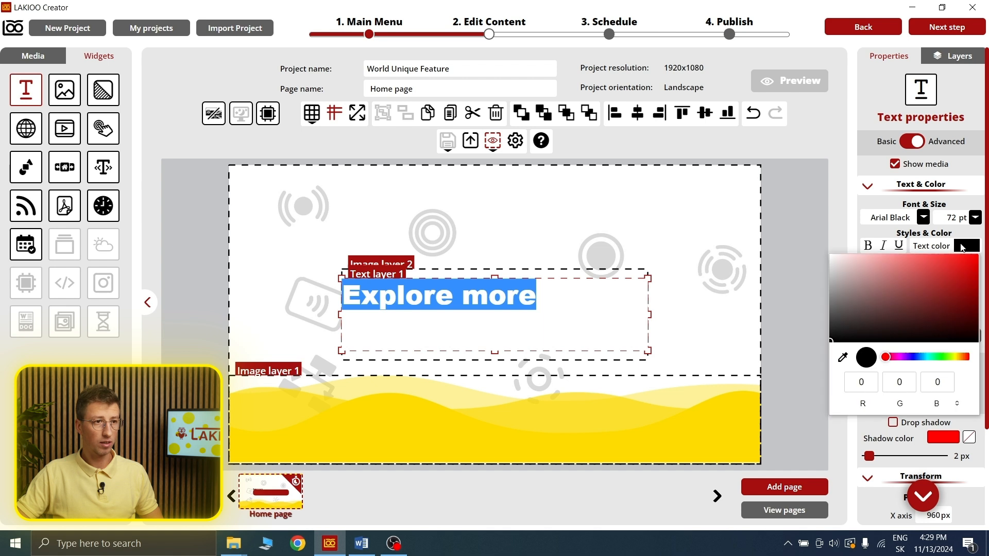
{"action": "left_click_drag", "start_coordinate": [879, 280], "coordinate": [818, 245]}
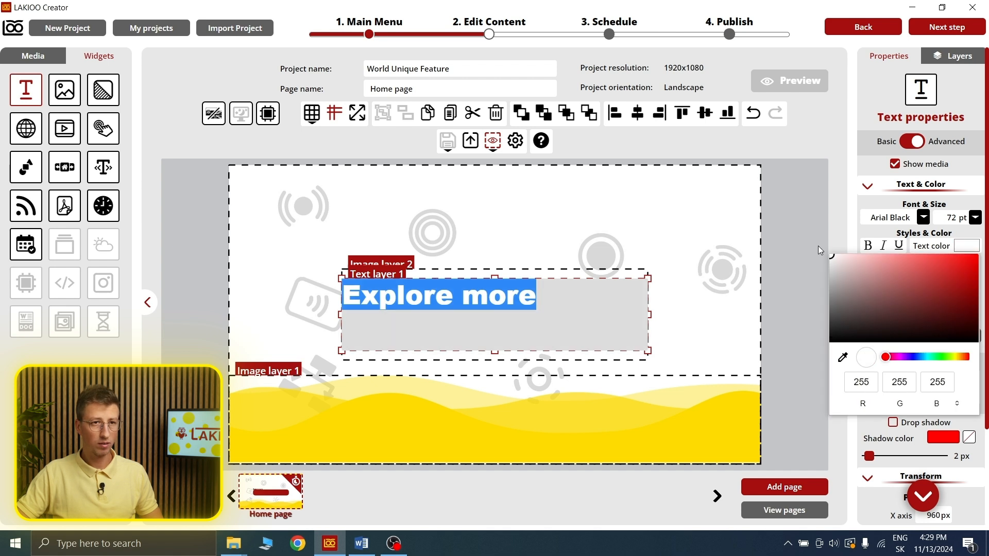
{"action": "left_click", "coordinate": [882, 236]}
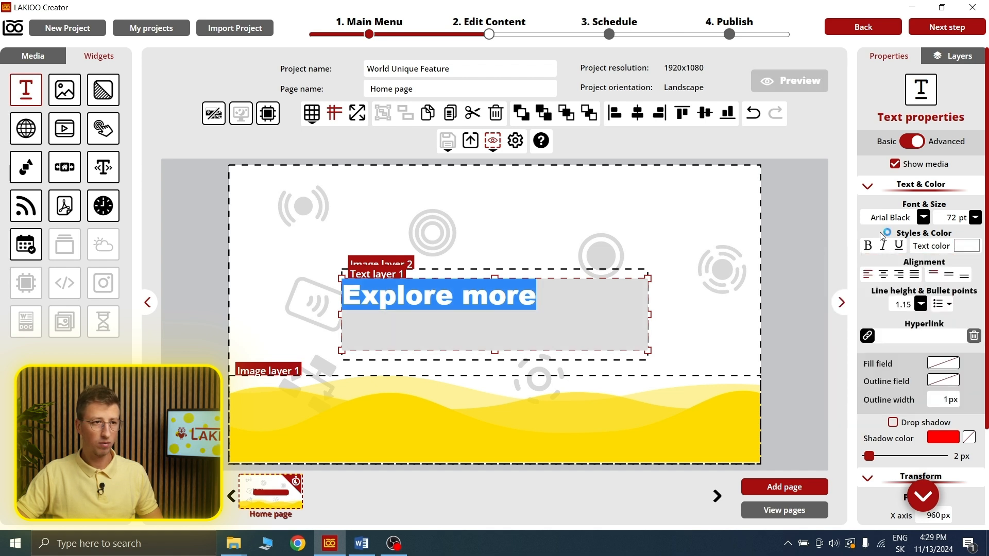
Center the "Explore more" text horizontally and vertically within its text box
{"action": "left_click", "coordinate": [884, 275]}
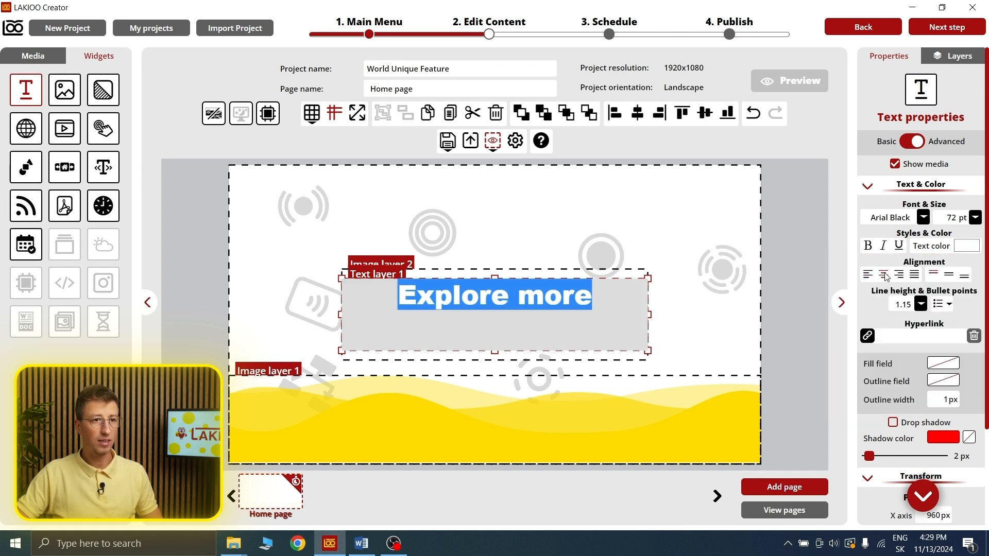
{"action": "left_click", "coordinate": [950, 278]}
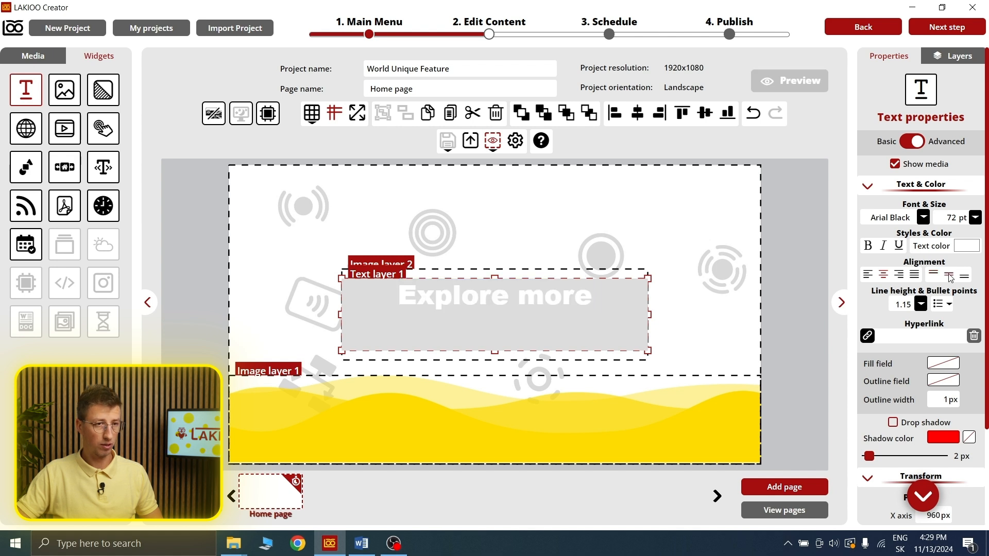
{"action": "left_click", "coordinate": [703, 330]}
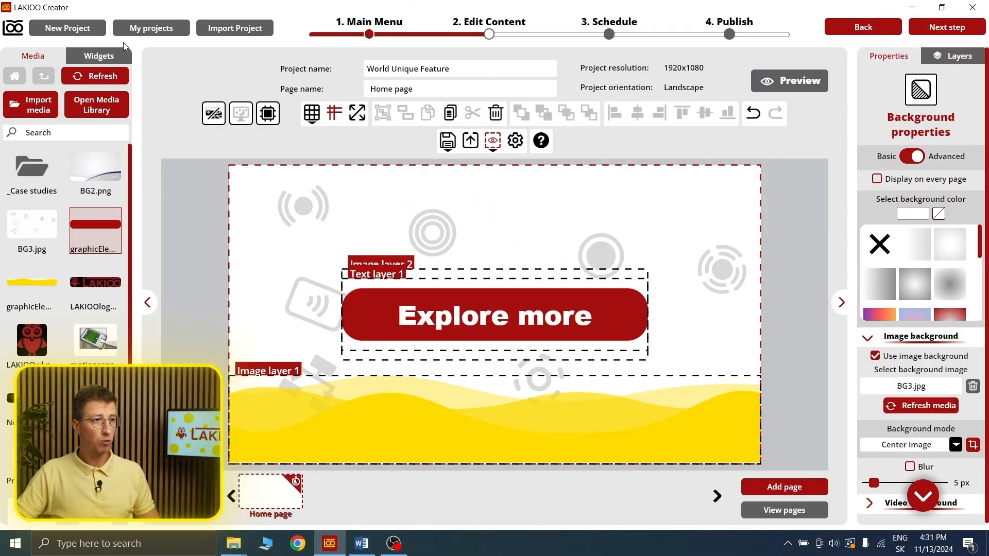
Add a shape widget to the Home page and make it a filled circle
{"action": "left_click", "coordinate": [103, 54]}
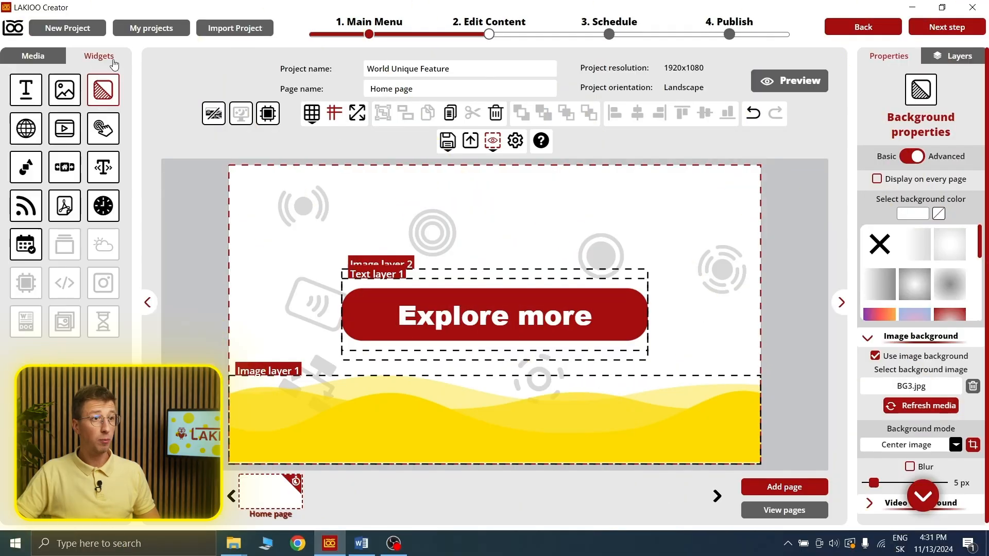
{"action": "left_click", "coordinate": [23, 172]}
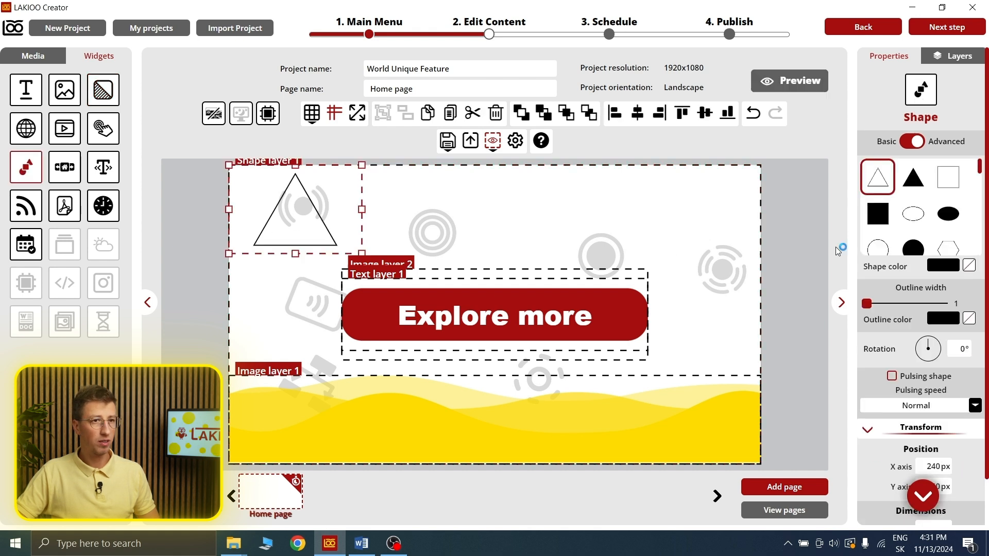
{"action": "left_click", "coordinate": [914, 250]}
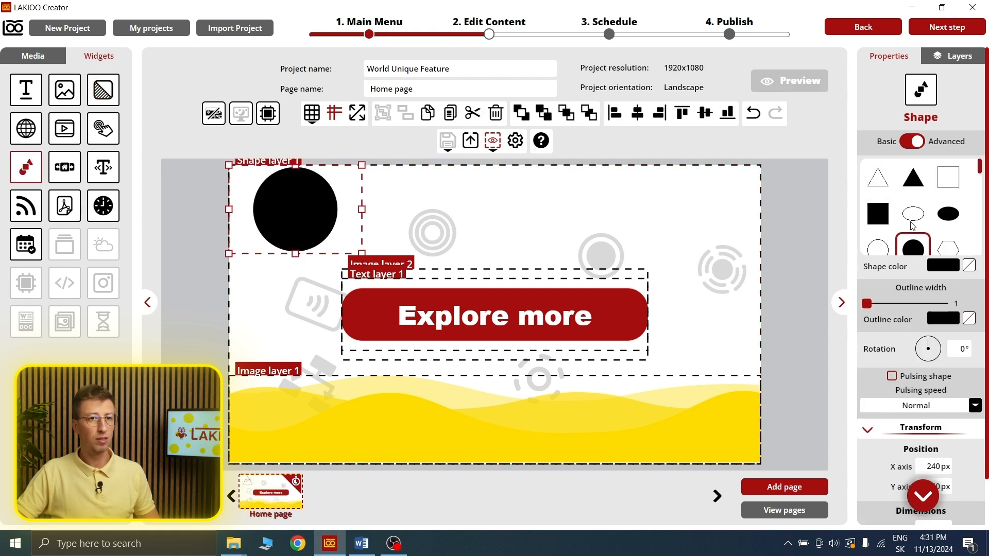
Fill the circle with the yellow sampled from the wave graphic and set its outline width to 0
{"action": "scroll", "coordinate": [919, 251], "scroll_direction": "down", "scroll_amount": 1}
{"action": "left_click", "coordinate": [943, 266]}
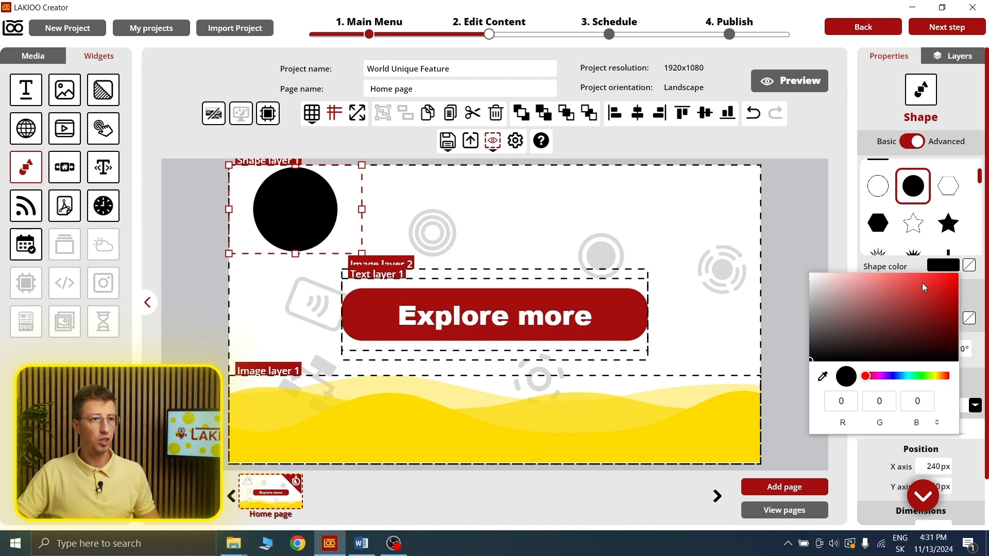
{"action": "left_click", "coordinate": [822, 378]}
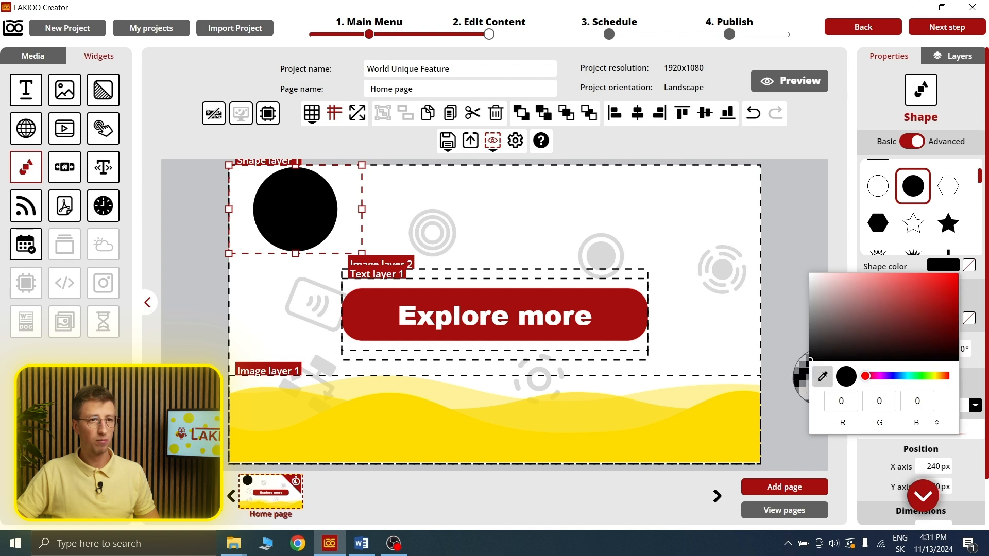
{"action": "left_click", "coordinate": [707, 428]}
{"action": "left_click", "coordinate": [872, 450]}
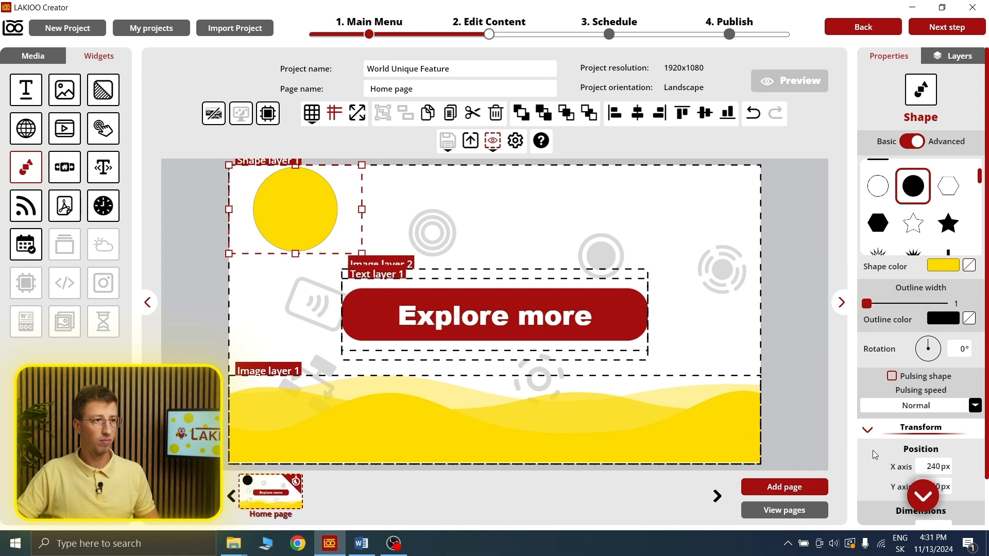
{"action": "mouse_move", "coordinate": [867, 304]}
{"action": "left_mouse_down"}
{"action": "mouse_move", "coordinate": [923, 304]}
{"action": "mouse_move", "coordinate": [863, 310]}
{"action": "left_mouse_up"}
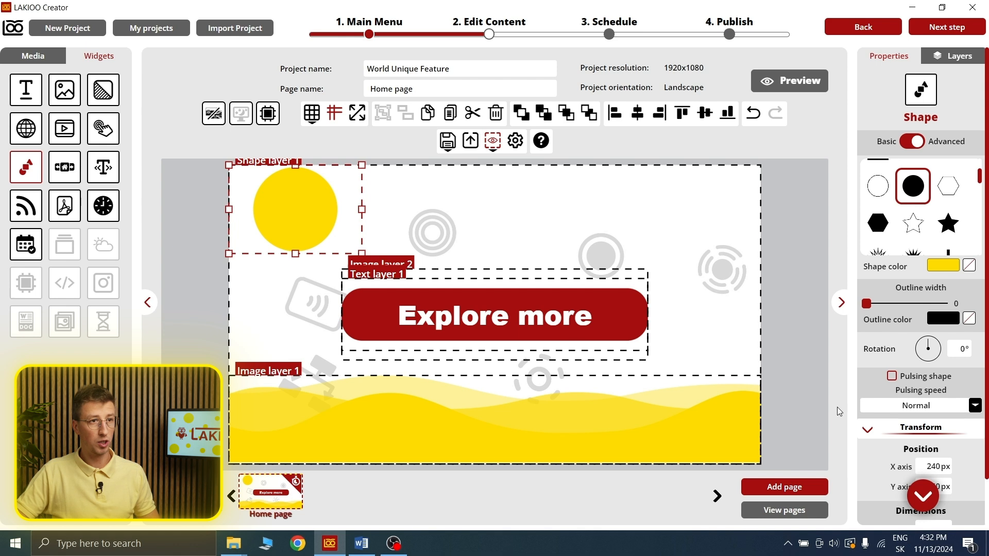
Turn on the pulsing effect for the yellow circle and set its pulsing speed to Fast
{"action": "left_click", "coordinate": [893, 378]}
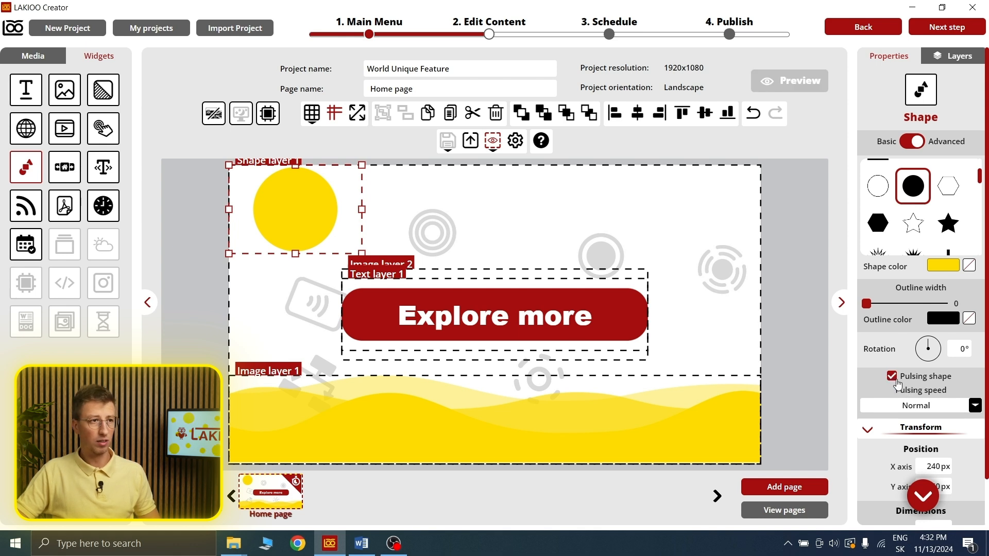
{"action": "left_click", "coordinate": [916, 407]}
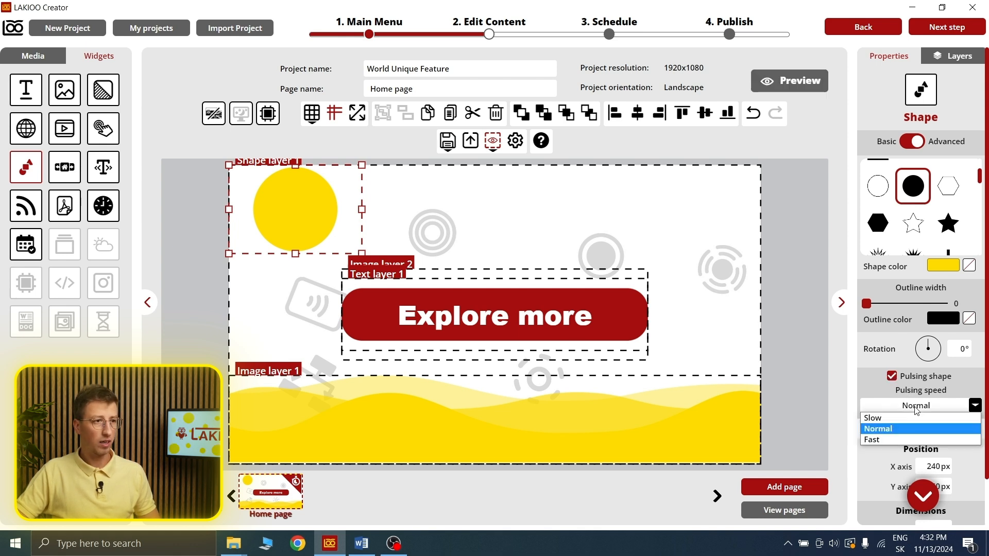
{"action": "left_click", "coordinate": [898, 440]}
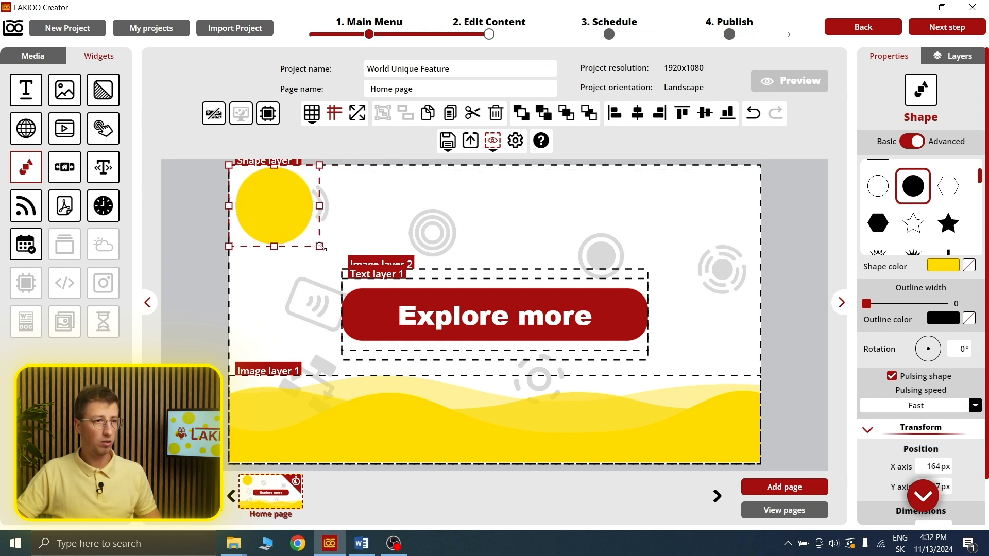
Move the yellow circle to the page's upper right and add two smaller copies, one above the red bar and one at its lower-left end
{"action": "left_click_drag", "start_coordinate": [298, 209], "coordinate": [680, 231]}
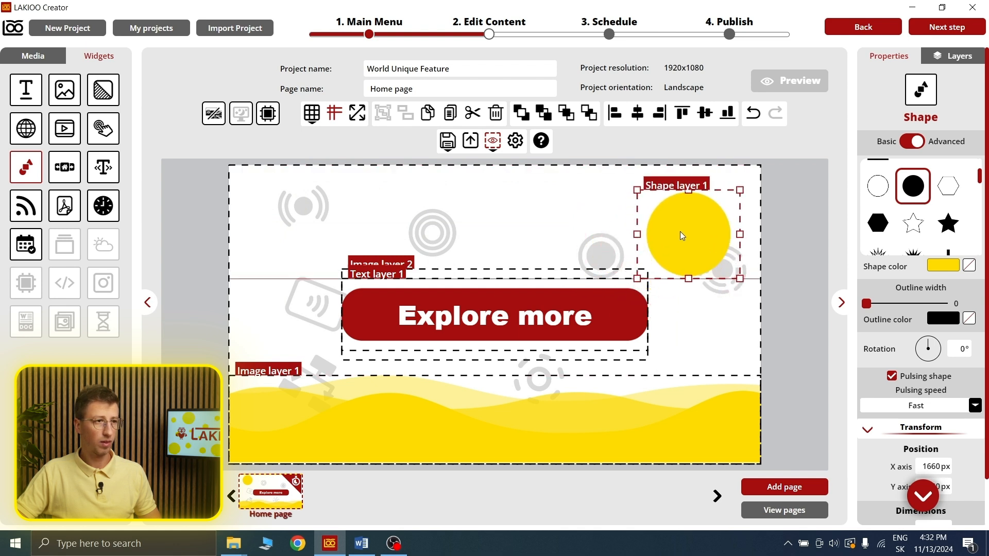
{"action": "left_click", "coordinate": [449, 113]}
{"action": "left_click_drag", "start_coordinate": [699, 263], "coordinate": [327, 233]}
{"action": "left_click_drag", "start_coordinate": [276, 183], "coordinate": [299, 360]}
{"action": "left_click", "coordinate": [451, 113]}
{"action": "left_click_drag", "start_coordinate": [359, 402], "coordinate": [393, 407]}
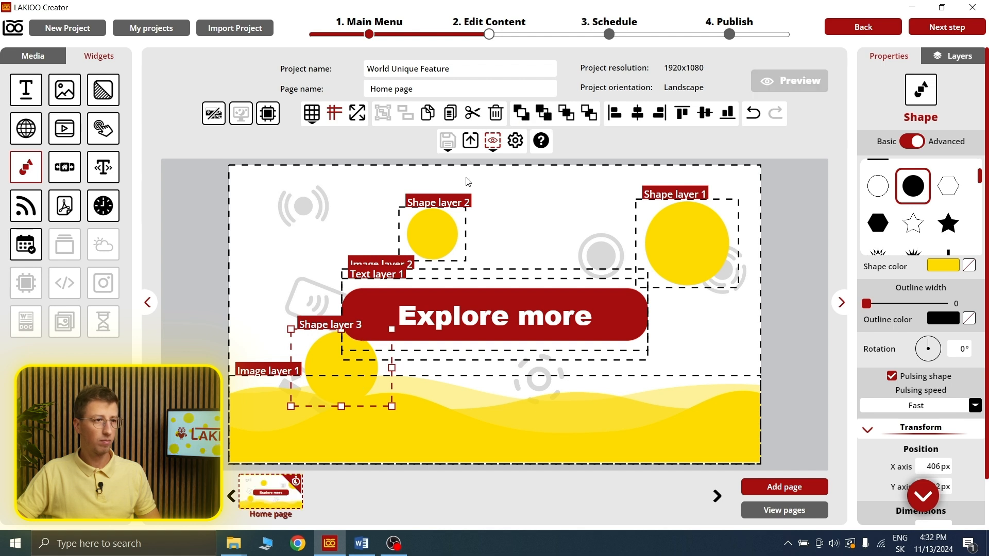
Preview the Home page to check the pulsing circles around the "Explore more" bar
{"action": "left_click", "coordinate": [432, 234]}
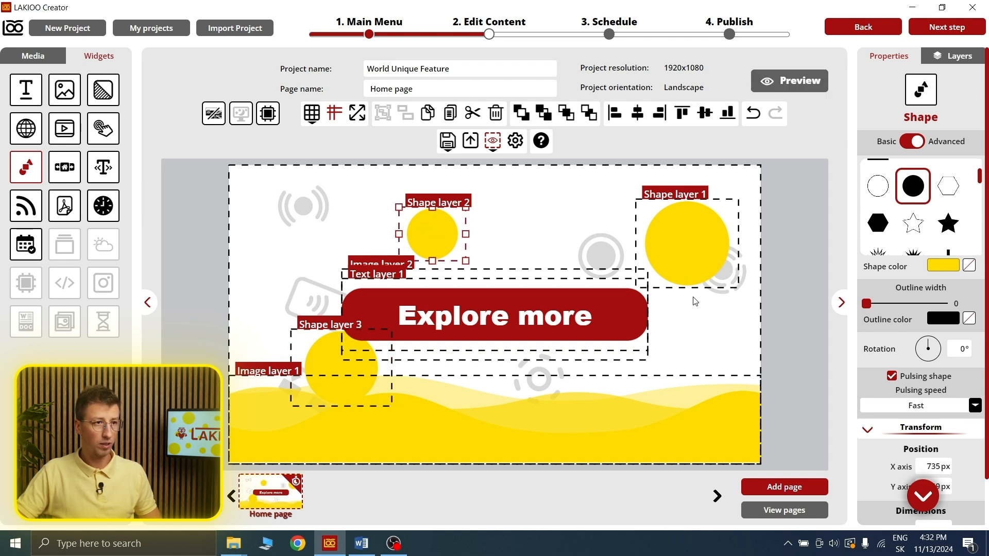
{"action": "left_click", "coordinate": [811, 82]}
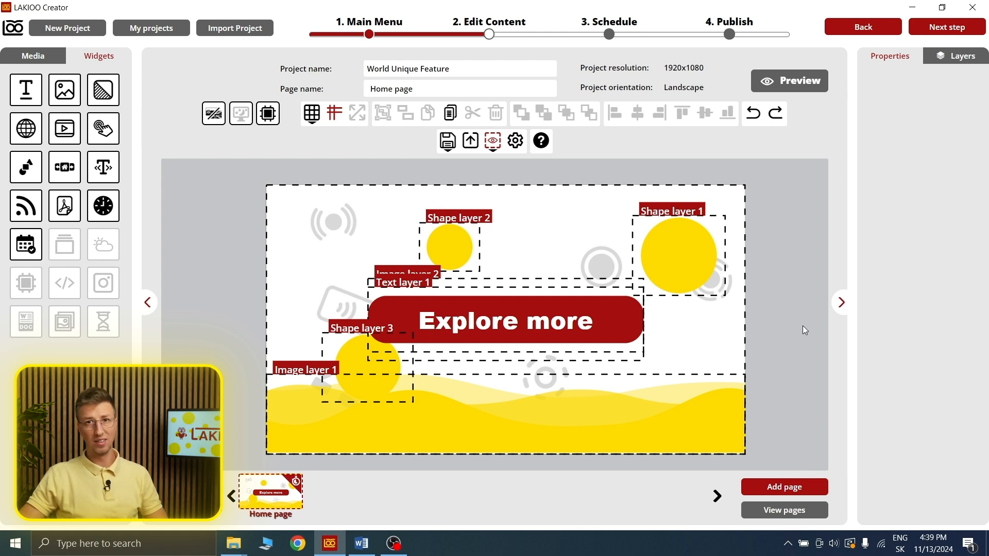
Open the external sensors manager, enable external sensors, and choose the Nexmosphere XN-185 controller
{"action": "left_click", "coordinate": [269, 114]}
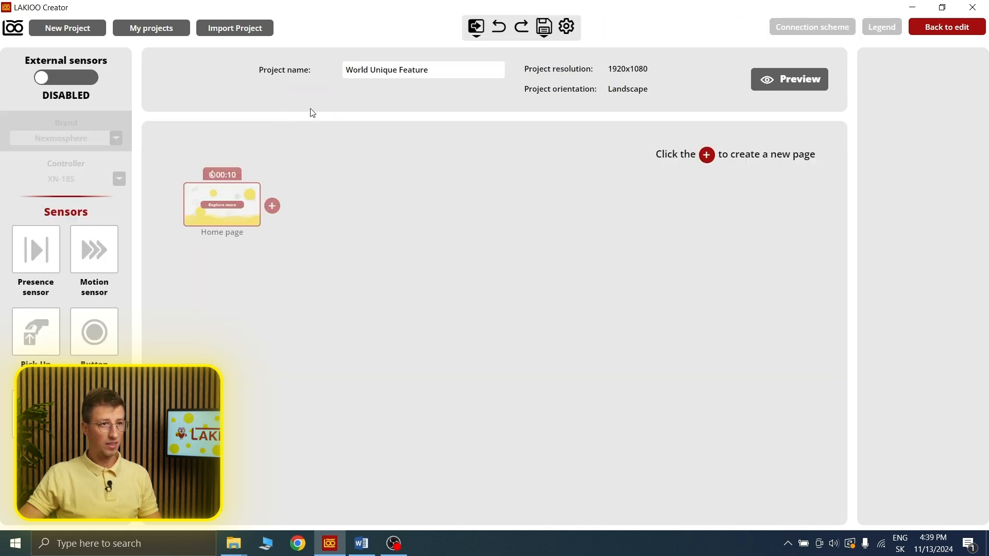
{"action": "left_click", "coordinate": [56, 80]}
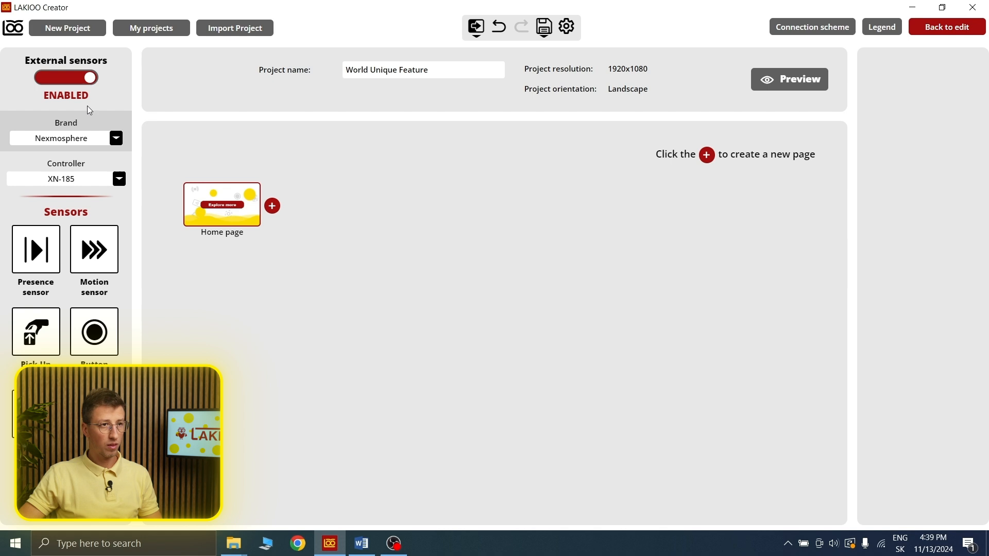
{"action": "left_click", "coordinate": [86, 180]}
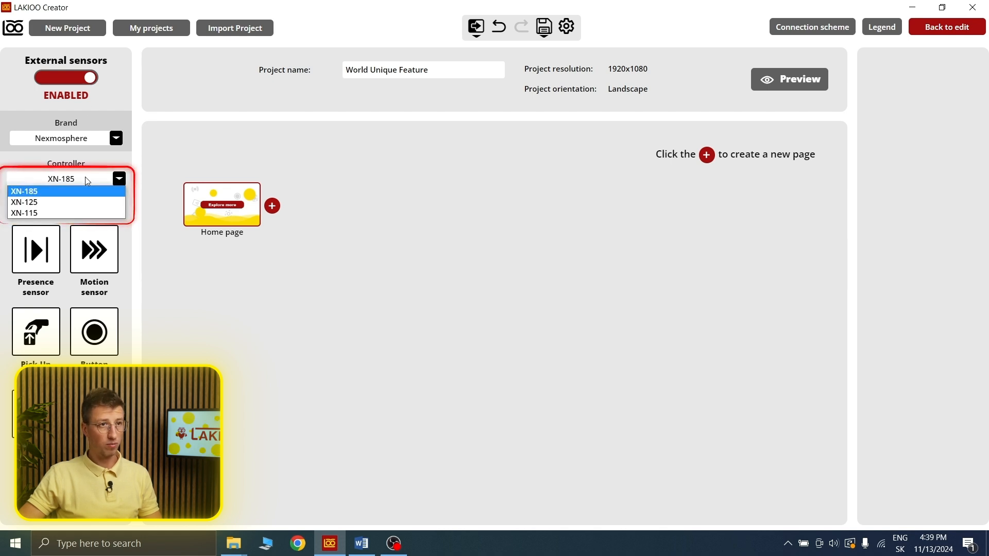
{"action": "left_click", "coordinate": [56, 191]}
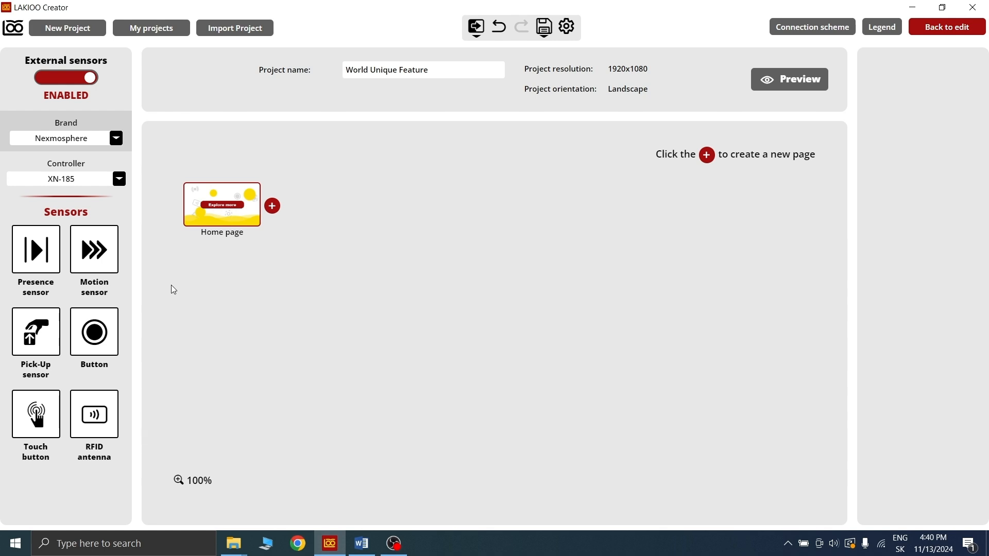
Add six new sensor pages branching from the Home page
{"action": "left_click", "coordinate": [272, 208]}
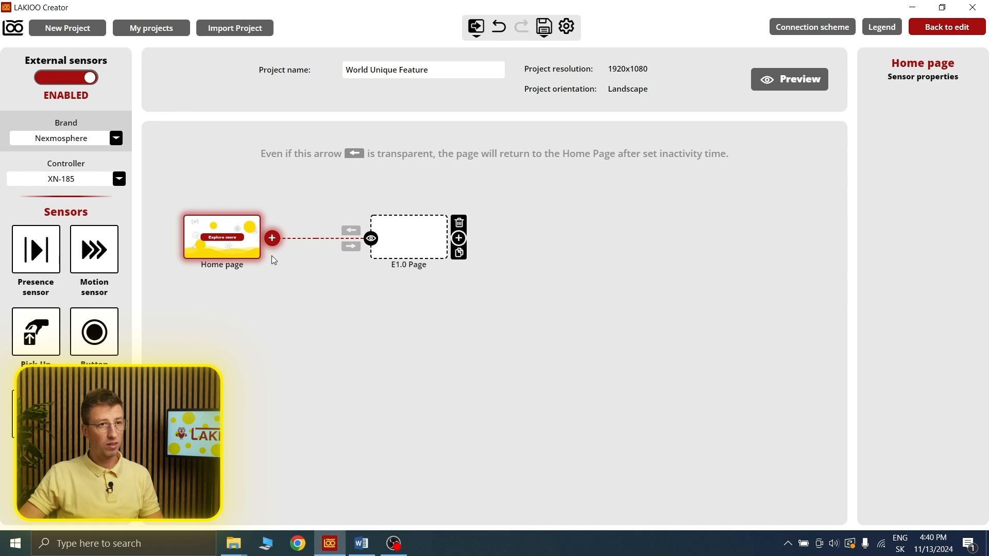
{"action": "left_click", "coordinate": [272, 238]}
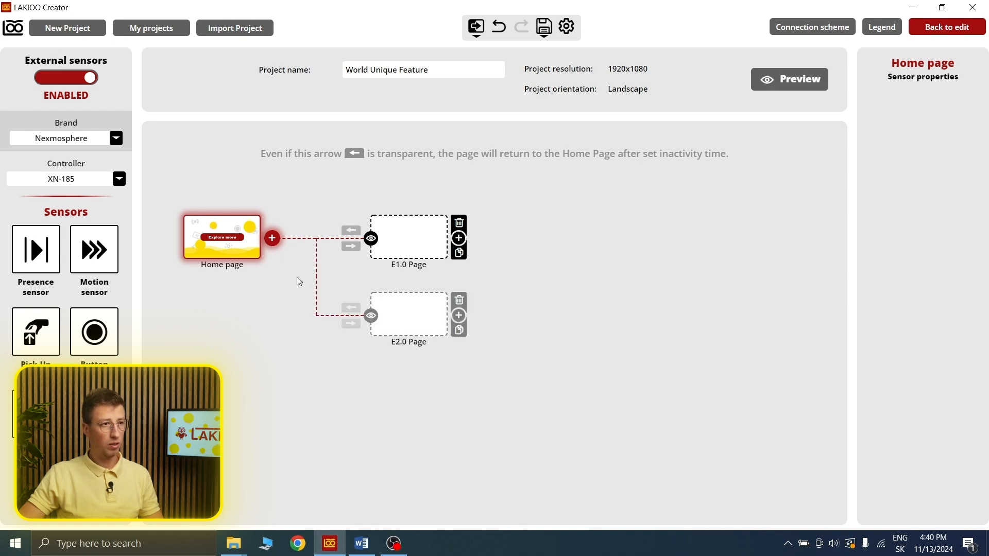
{"action": "left_click", "coordinate": [273, 239]}
{"action": "left_click", "coordinate": [273, 239]}
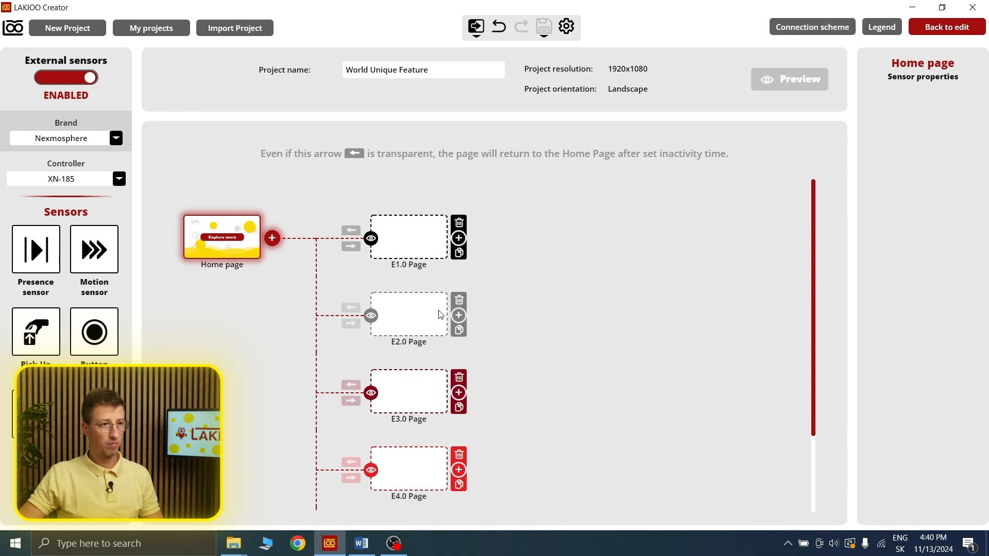
{"action": "scroll", "coordinate": [438, 314], "scroll_direction": "down", "scroll_amount": 3}
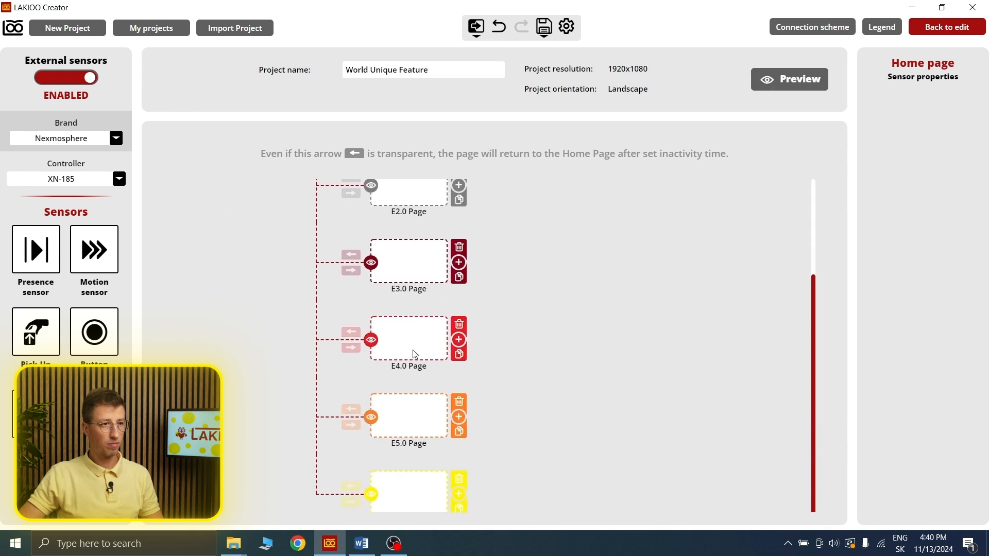
{"action": "scroll", "coordinate": [415, 354], "scroll_direction": "up", "scroll_amount": 3}
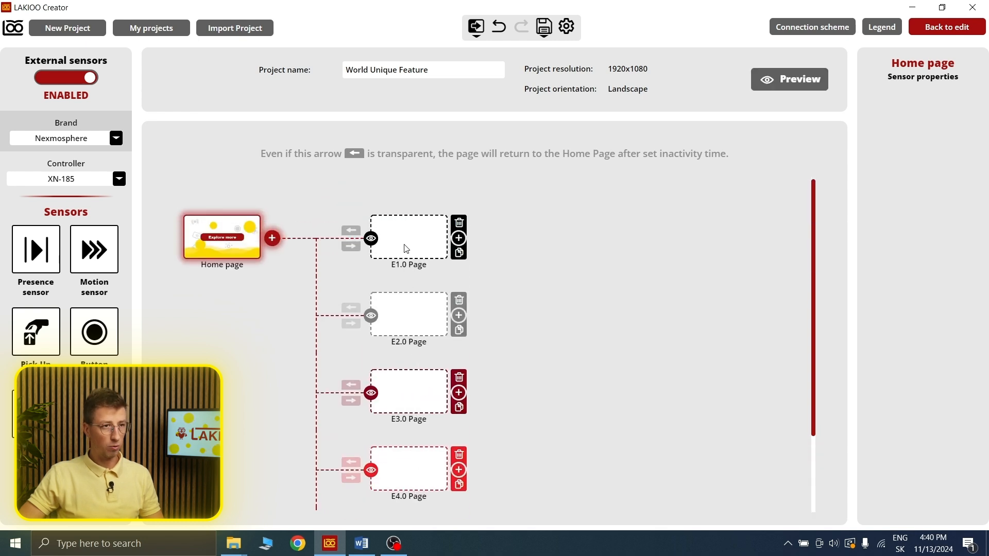
Open the first sensor page, E1.0, for editing and add a background widget to it
{"action": "left_click", "coordinate": [406, 250]}
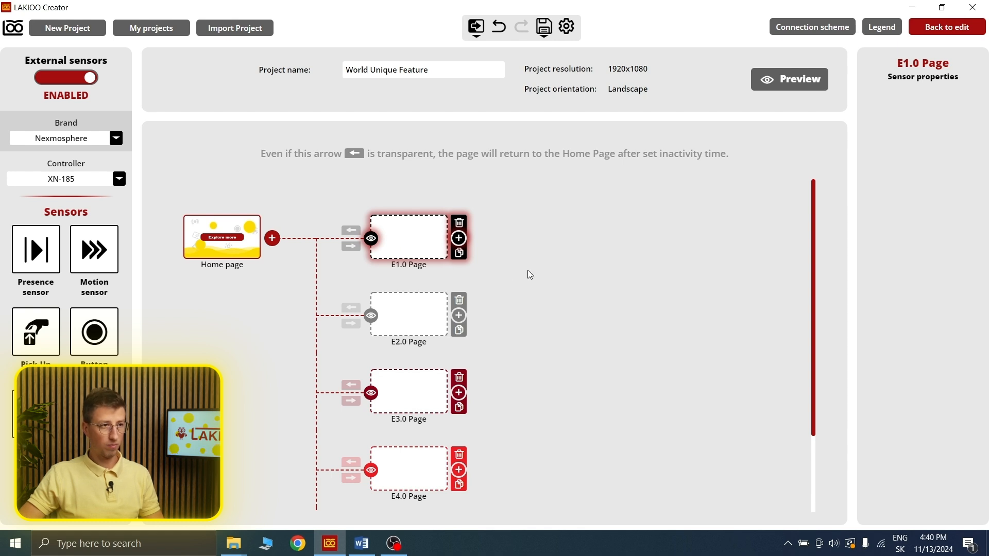
{"action": "double_click", "coordinate": [418, 238]}
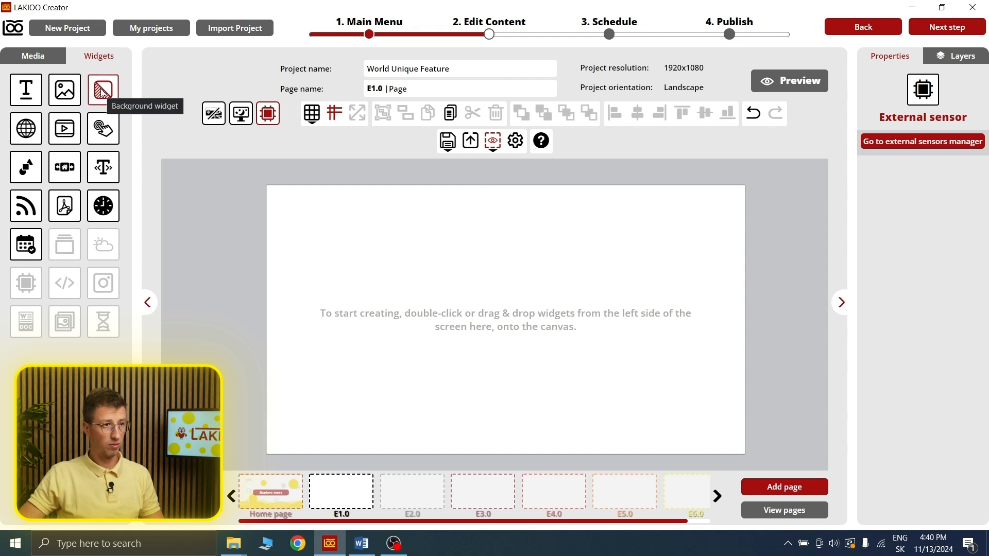
{"action": "left_click_drag", "start_coordinate": [102, 91], "coordinate": [355, 250]}
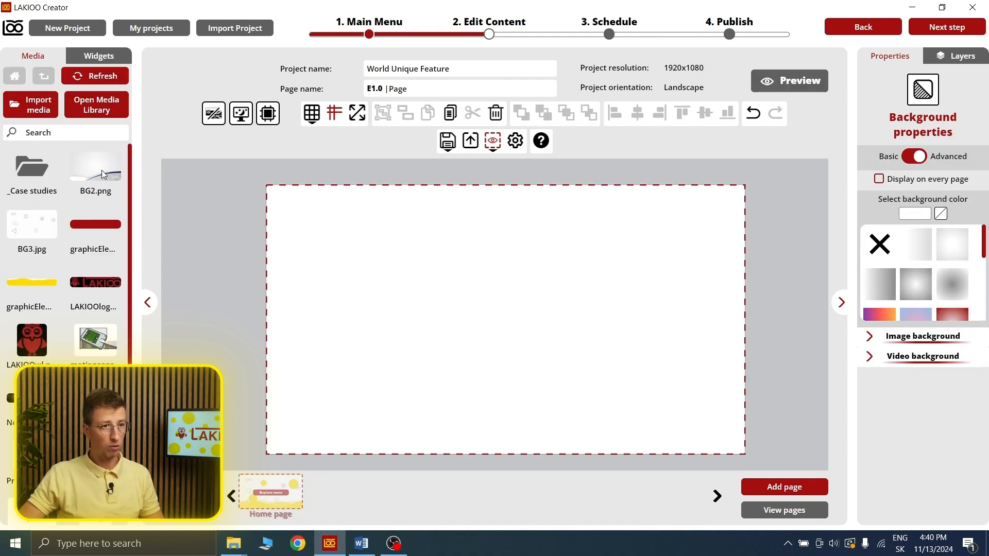
Set BG2.png as the page's background image and add a wide text widget near the top of the page
{"action": "left_click_drag", "start_coordinate": [98, 167], "coordinate": [369, 268]}
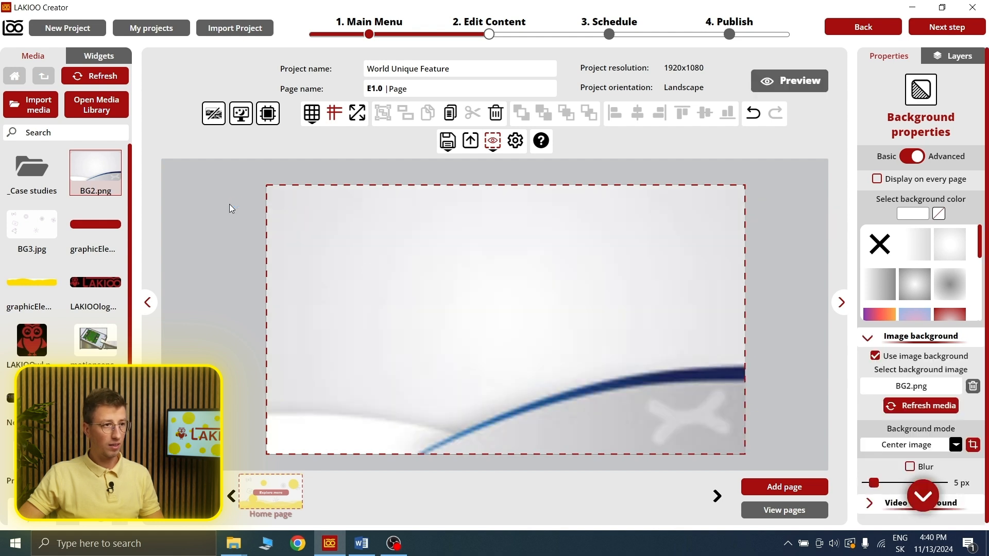
{"action": "left_click", "coordinate": [98, 56]}
{"action": "left_click_drag", "start_coordinate": [37, 93], "coordinate": [375, 227]}
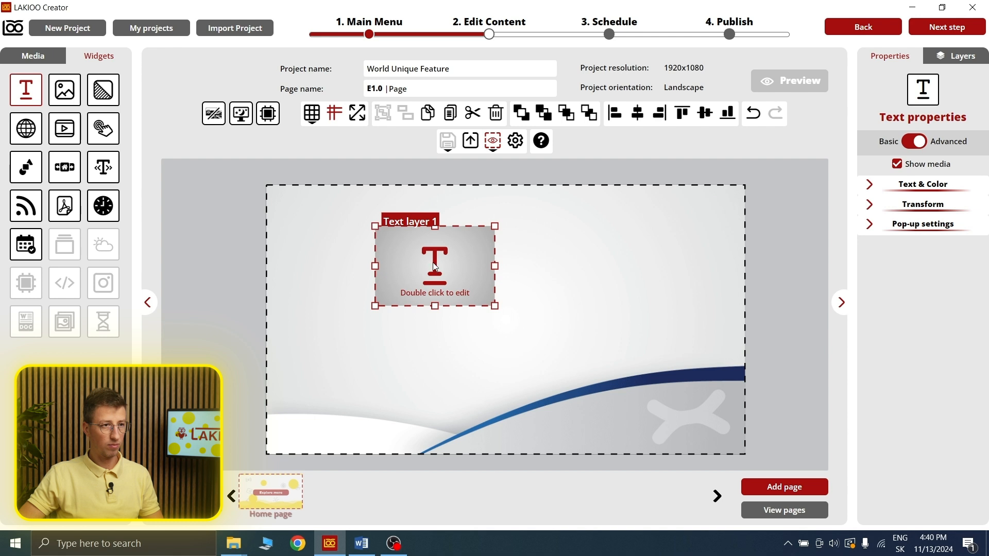
{"action": "left_click_drag", "start_coordinate": [435, 267], "coordinate": [424, 252]}
{"action": "left_click_drag", "start_coordinate": [483, 291], "coordinate": [598, 295]}
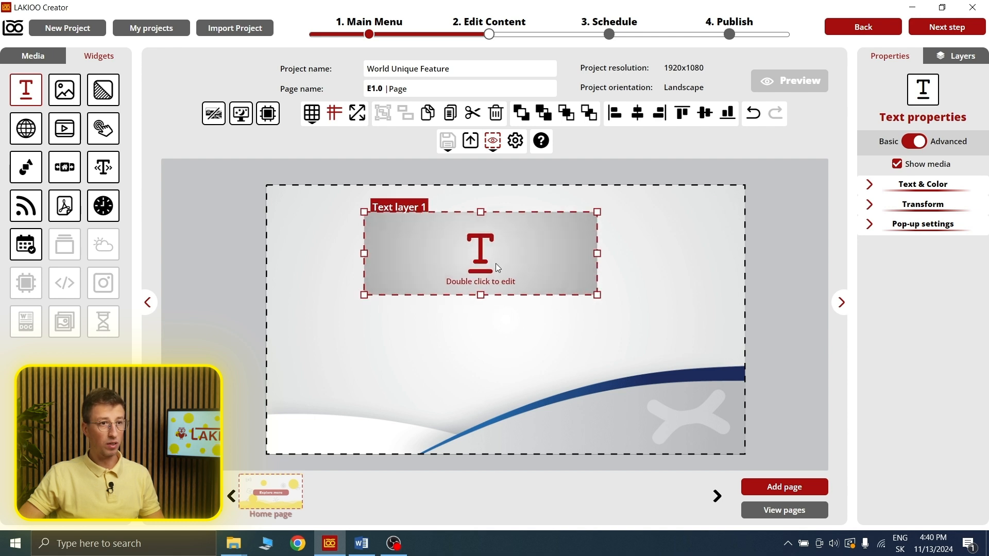
{"action": "left_click_drag", "start_coordinate": [479, 295], "coordinate": [480, 277]}
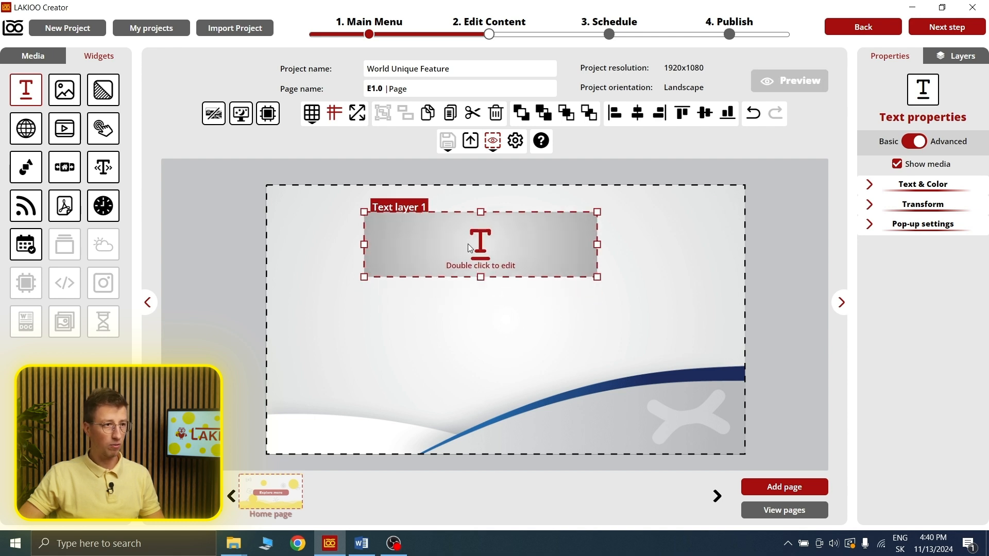
Enter "Presence sensor" in the text widget and format it as bold 64 pt
{"action": "double_click", "coordinate": [468, 246]}
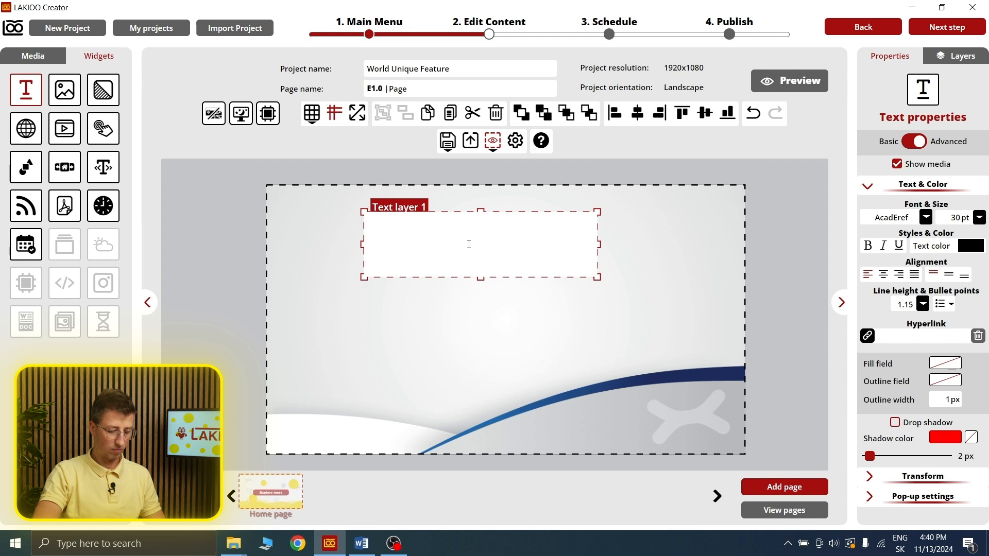
{"action": "type", "text": "Presence sen"}
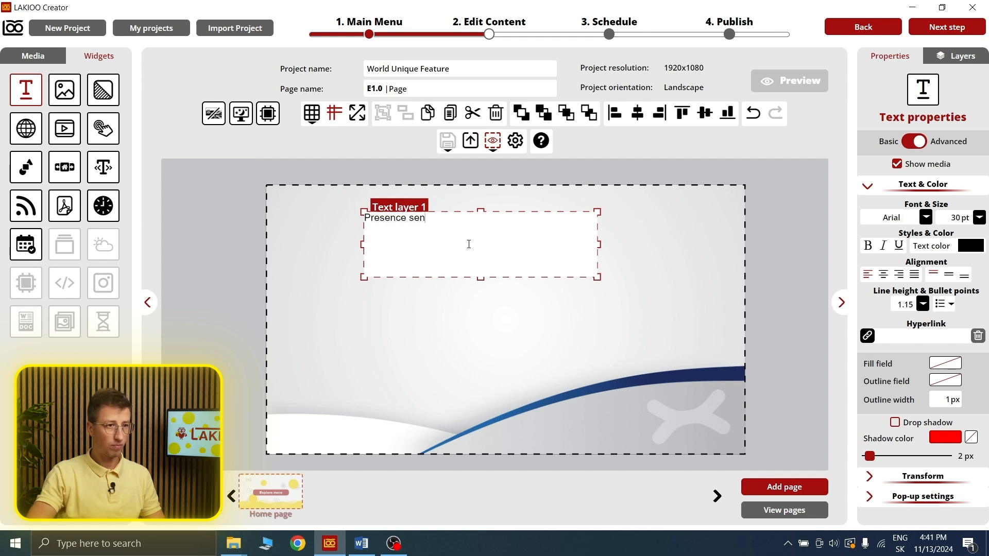
{"action": "type", "text": "sor"}
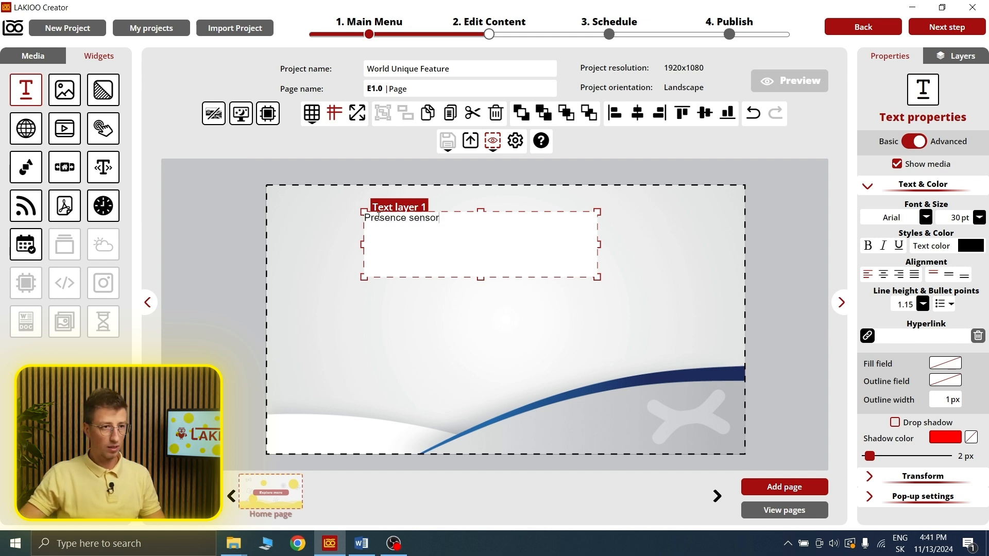
{"action": "key", "text": "ctrl+a"}
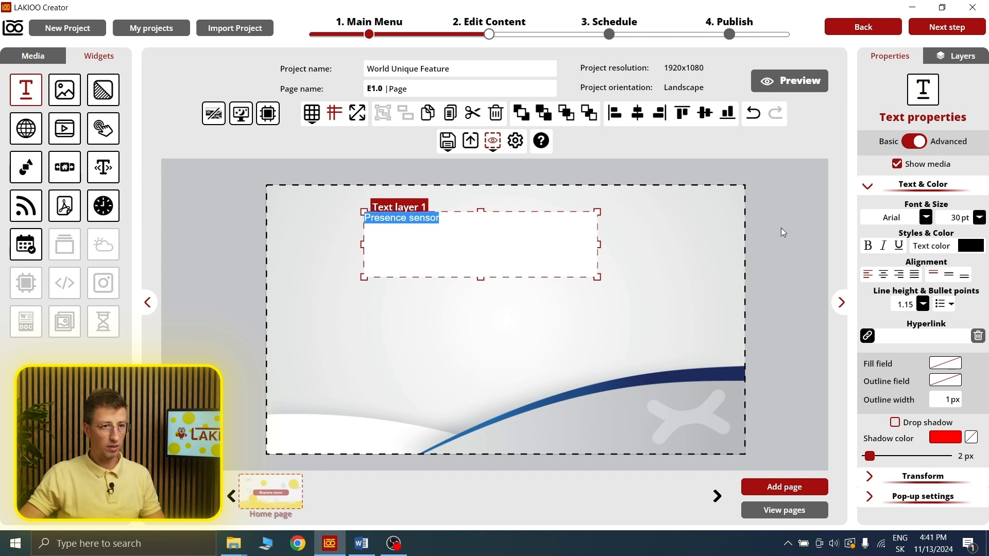
{"action": "left_click", "coordinate": [926, 218]}
{"action": "left_click", "coordinate": [952, 217]}
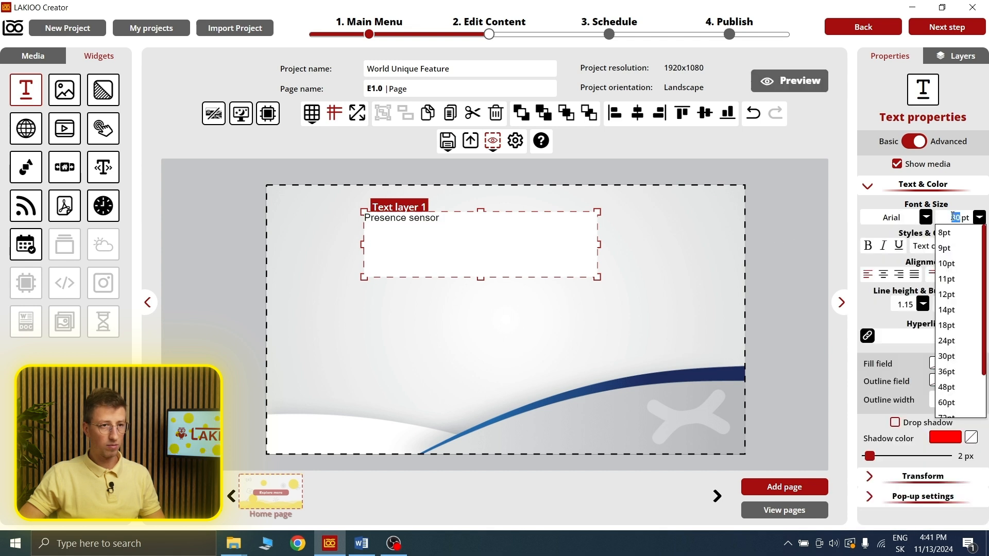
{"action": "type", "text": "64"}
{"action": "left_click", "coordinate": [868, 245]}
Color the "Presence sensor" heading with the dark blue sampled from the background's curve
{"action": "left_click", "coordinate": [971, 246]}
{"action": "left_click", "coordinate": [848, 359]}
{"action": "left_click", "coordinate": [720, 376]}
Give the heading a 14 px drop shadow in grey sampled from the background and center the text in its box
{"action": "left_click", "coordinate": [895, 422]}
{"action": "left_click", "coordinate": [946, 437]}
{"action": "left_click", "coordinate": [821, 375]}
{"action": "left_click", "coordinate": [751, 415]}
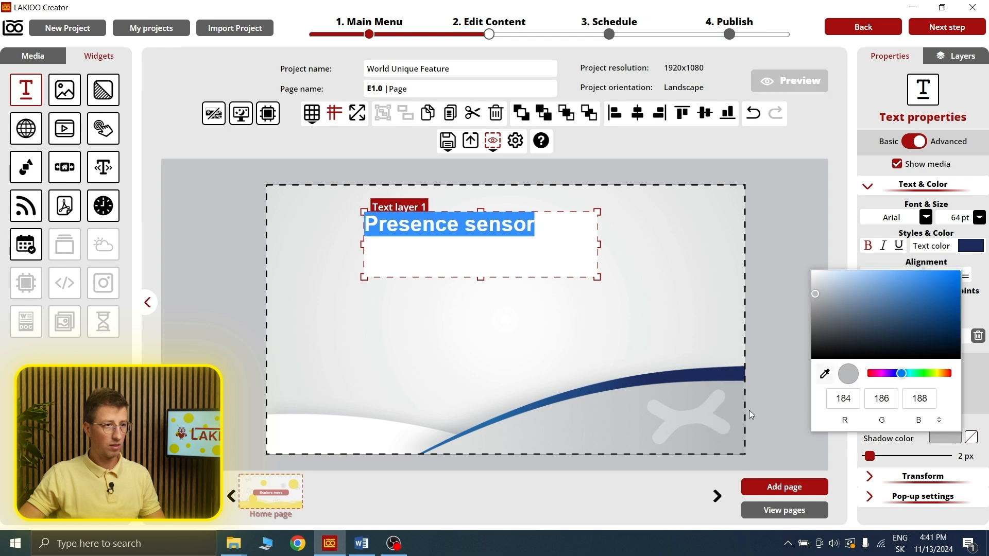
{"action": "left_click", "coordinate": [889, 456]}
{"action": "left_click", "coordinate": [883, 274]}
{"action": "left_click", "coordinate": [664, 256]}
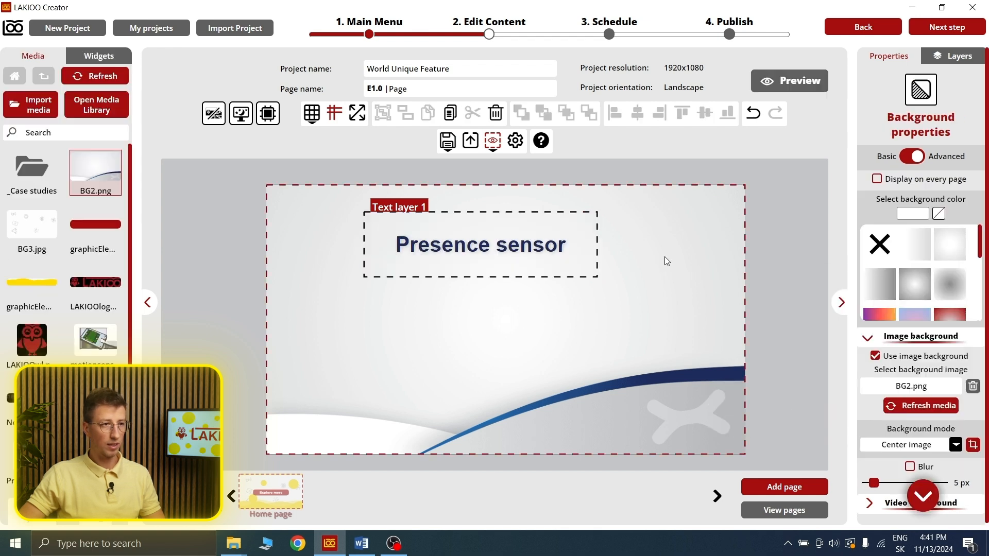
Resize the heading's text box and align it to the top center of the page
{"action": "left_click", "coordinate": [512, 255]}
{"action": "left_click_drag", "start_coordinate": [597, 277], "coordinate": [567, 239]}
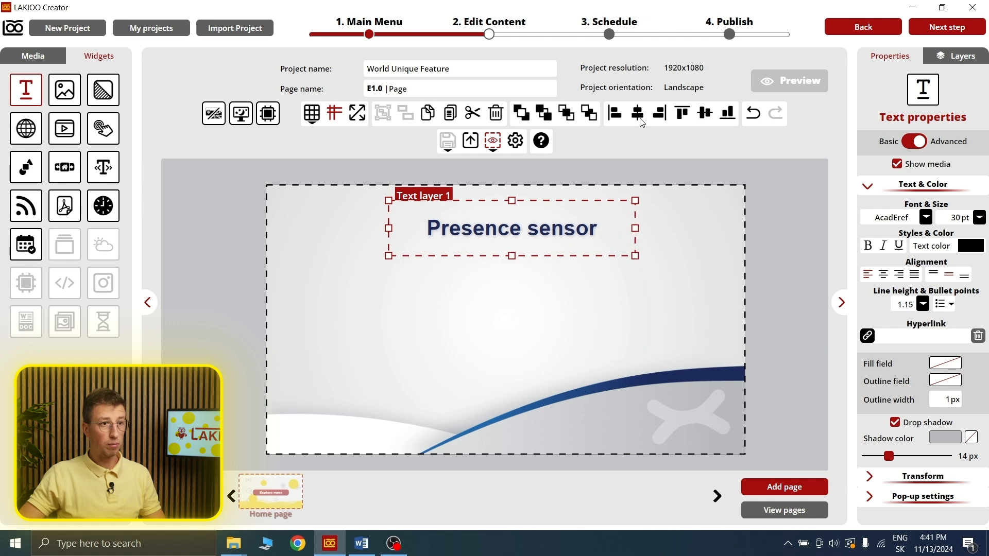
{"action": "left_click", "coordinate": [683, 114]}
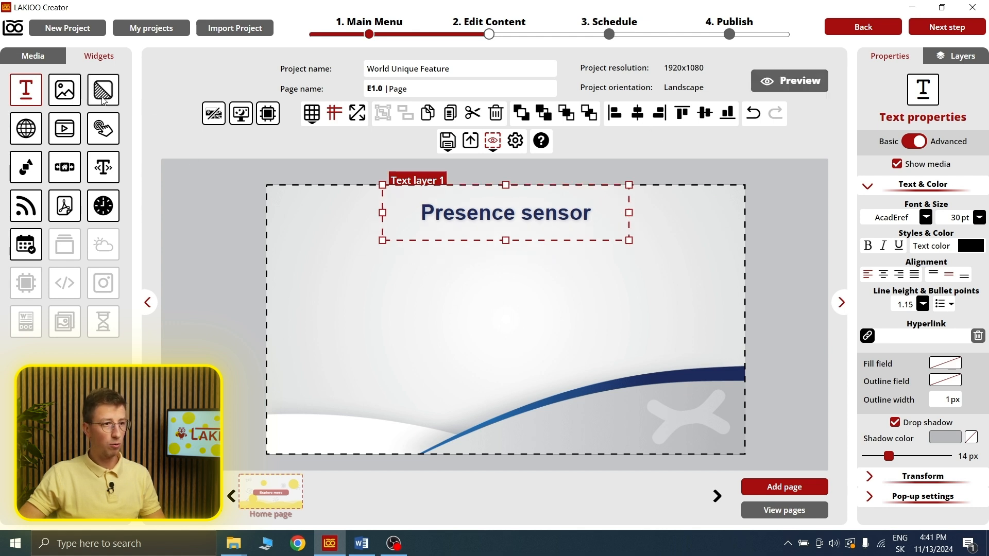
Add an image widget, enlarge it to fill the area below the heading, and center it horizontally on the page
{"action": "left_click_drag", "start_coordinate": [64, 89], "coordinate": [372, 274]}
{"action": "left_click_drag", "start_coordinate": [430, 311], "coordinate": [410, 267]}
{"action": "left_click_drag", "start_coordinate": [467, 310], "coordinate": [636, 417]}
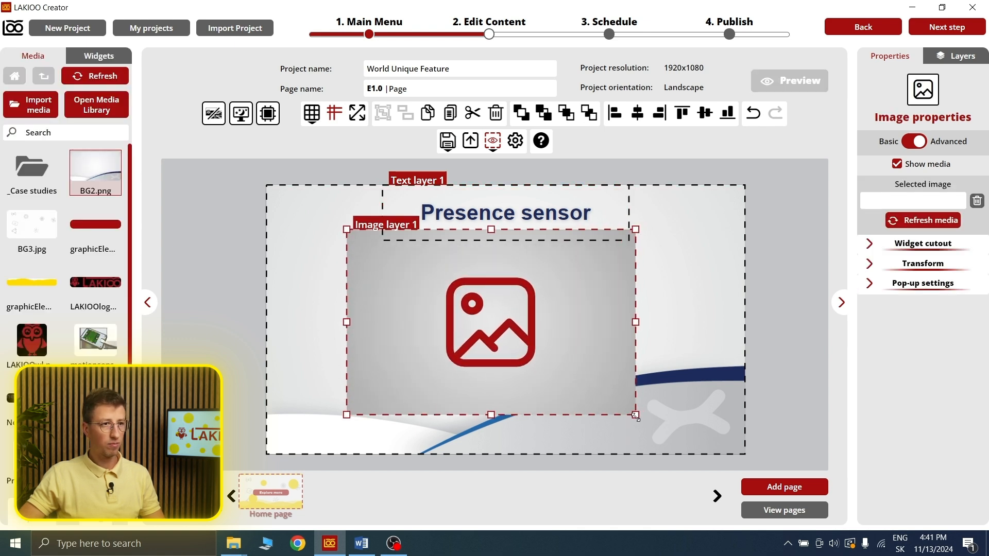
{"action": "left_click_drag", "start_coordinate": [543, 339], "coordinate": [560, 341]}
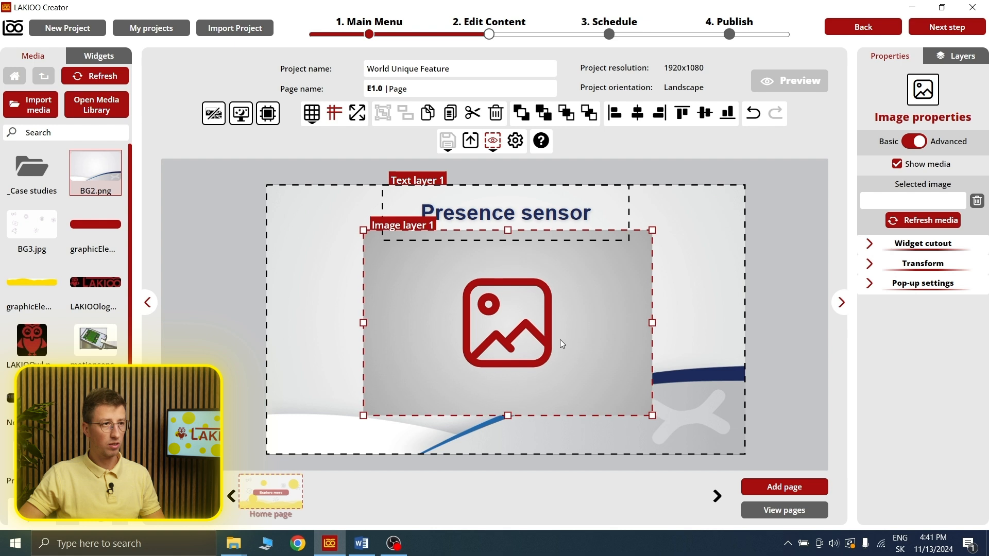
{"action": "left_click", "coordinate": [638, 114]}
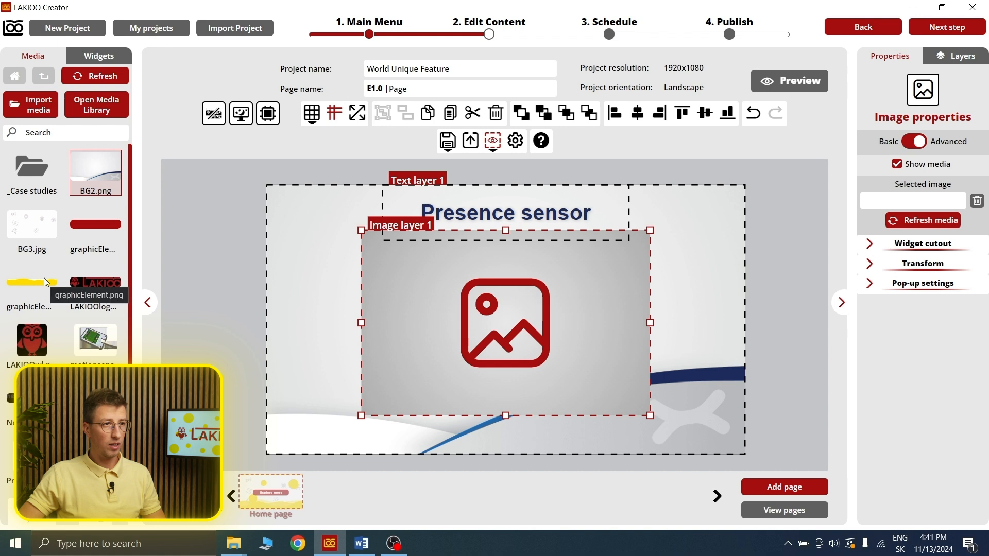
Place PresenceSensor.png from the media library in the image widget
{"action": "scroll", "coordinate": [45, 279], "scroll_direction": "down", "scroll_amount": 1}
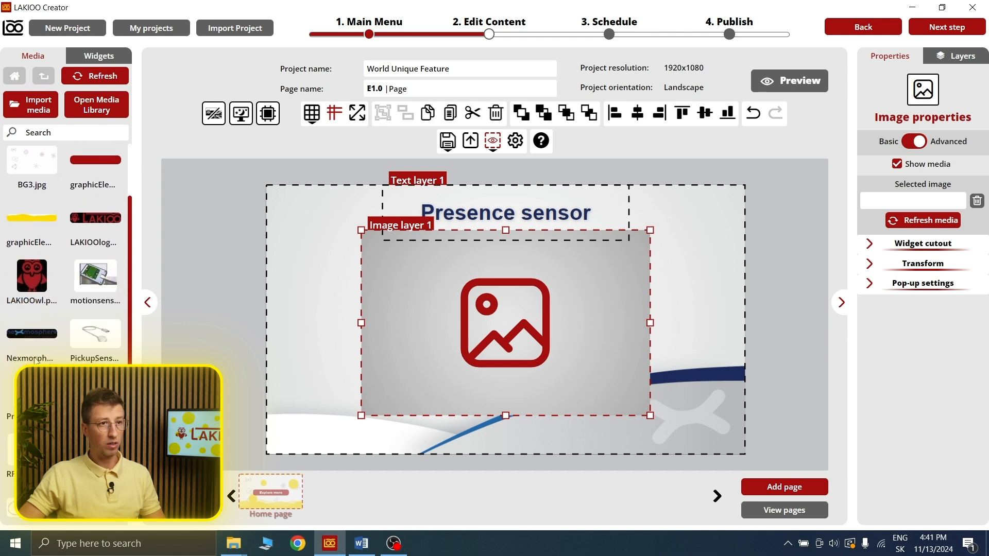
{"action": "scroll", "coordinate": [64, 258], "scroll_direction": "down", "scroll_amount": 1}
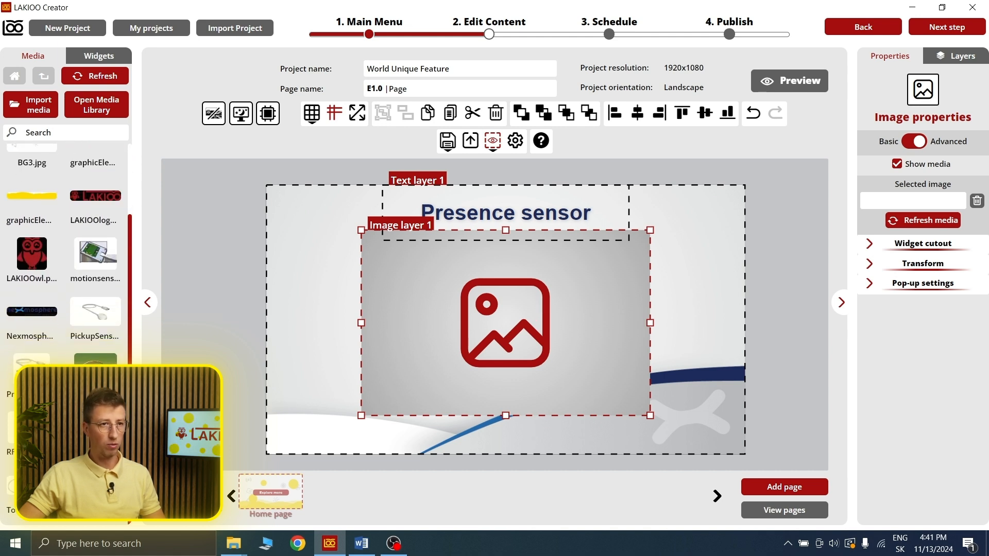
{"action": "left_click_drag", "start_coordinate": [31, 374], "coordinate": [475, 317]}
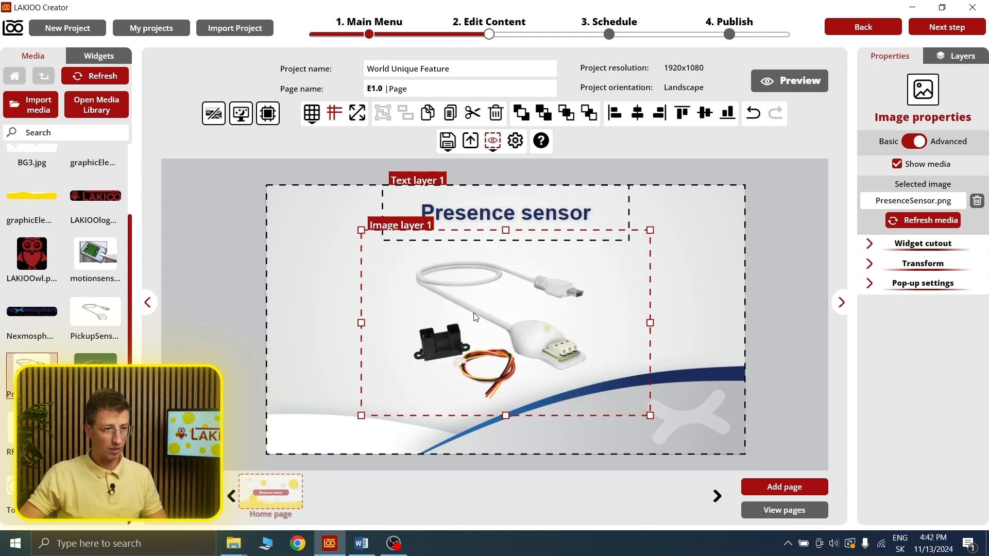
Rename page E1.0 as "Presence sensor"
{"action": "double_click", "coordinate": [431, 91]}
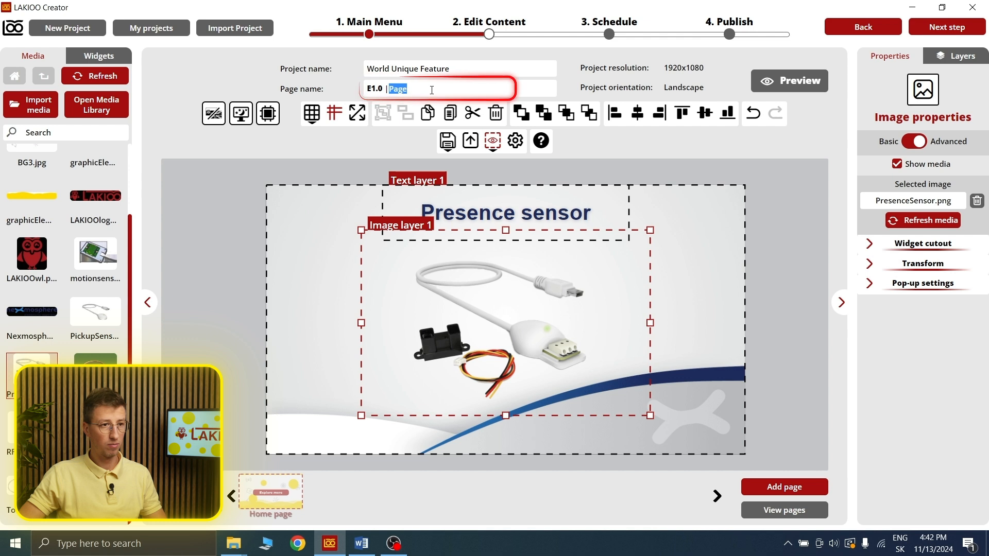
{"action": "type", "text": "Presence"}
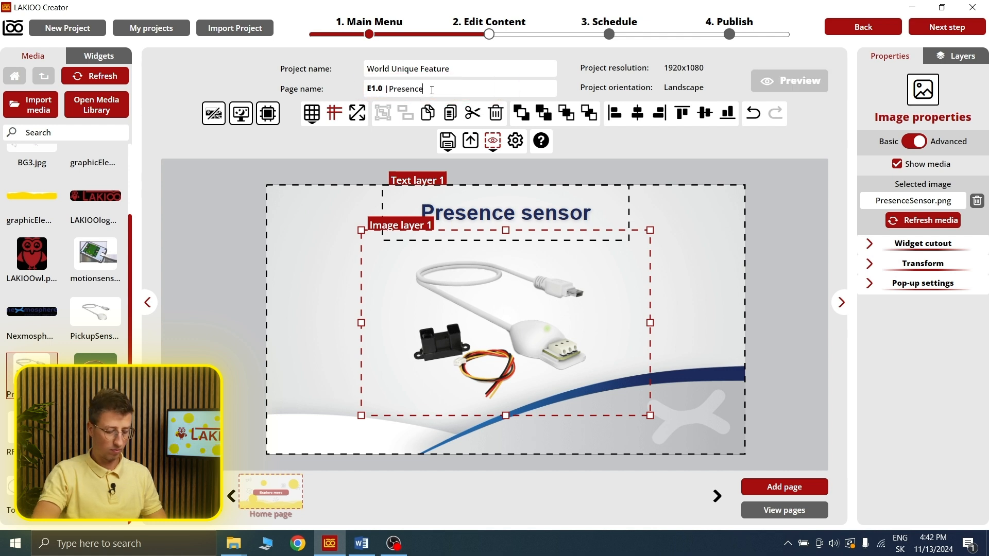
{"action": "type", "text": " sensor"}
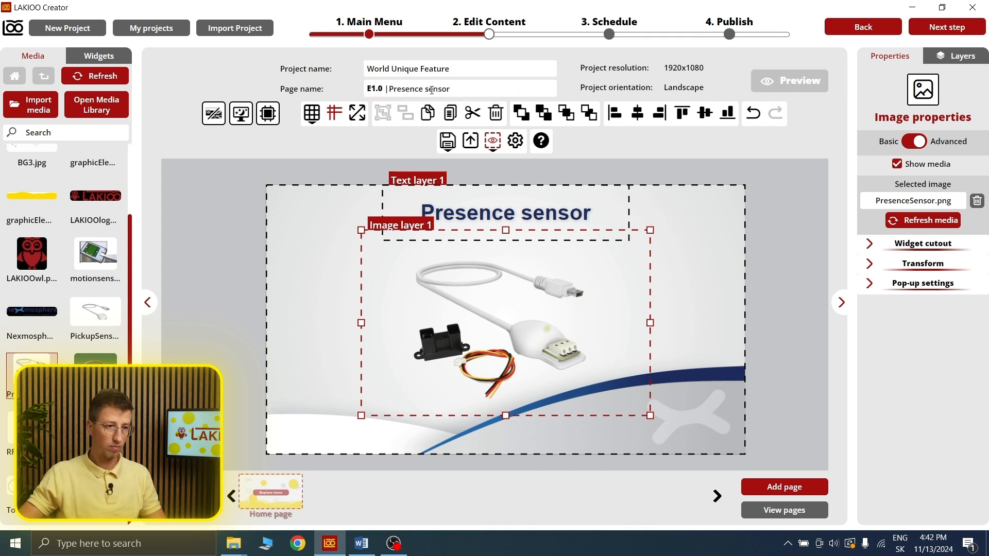
{"action": "key", "text": "Return"}
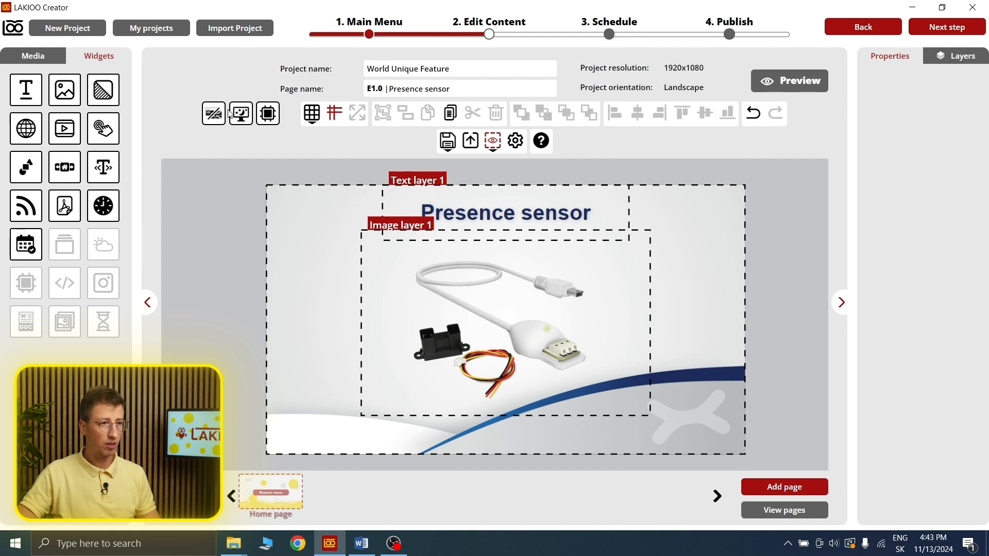
Return to the external sensors manager and copy the contents of the E1.0 Presence sensor page into page E2.0
{"action": "left_click", "coordinate": [268, 115]}
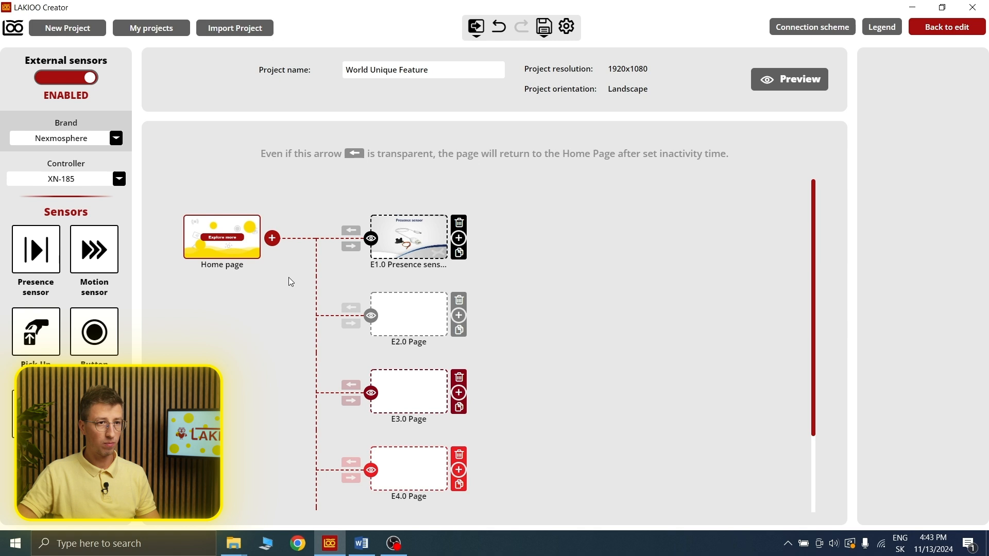
{"action": "left_click", "coordinate": [406, 244]}
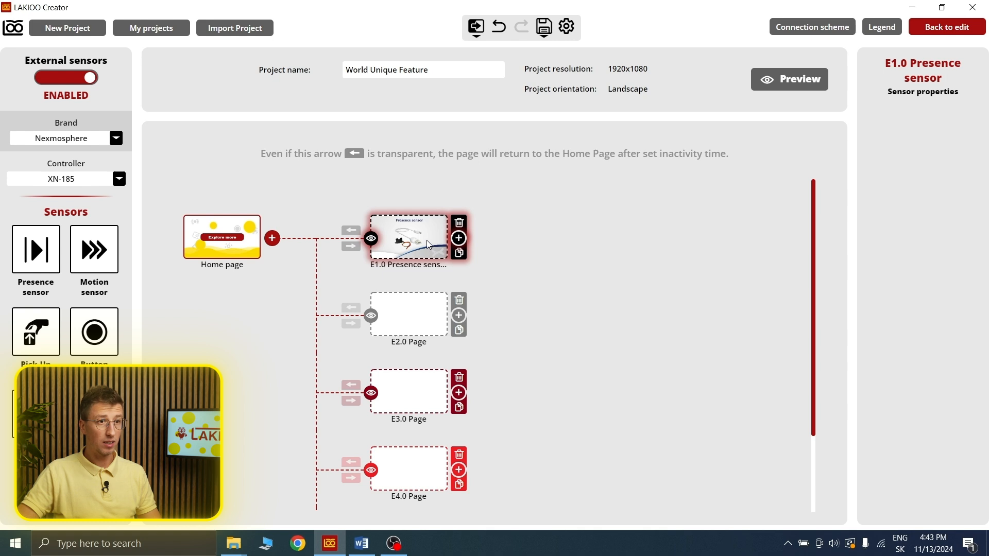
{"action": "right_click", "coordinate": [427, 243]}
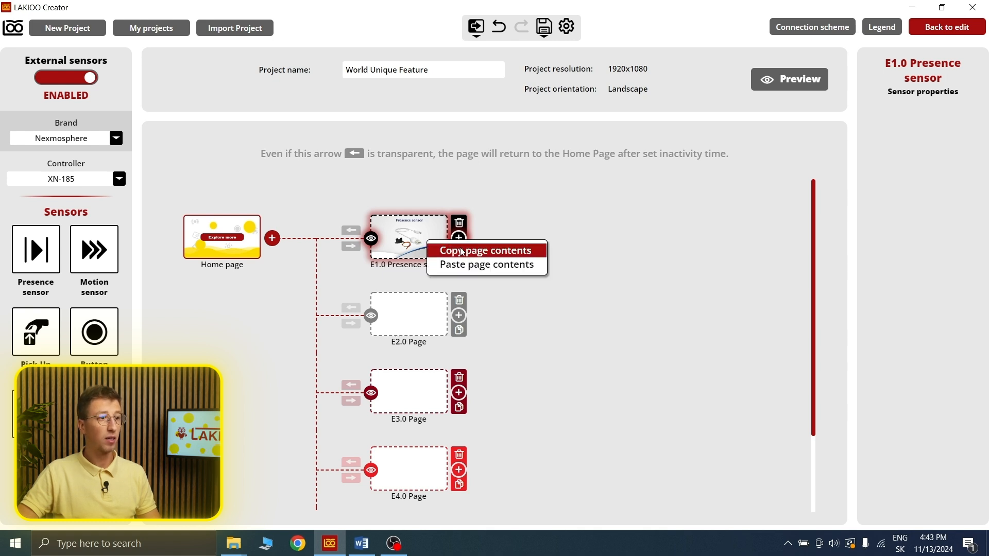
{"action": "left_click", "coordinate": [479, 252]}
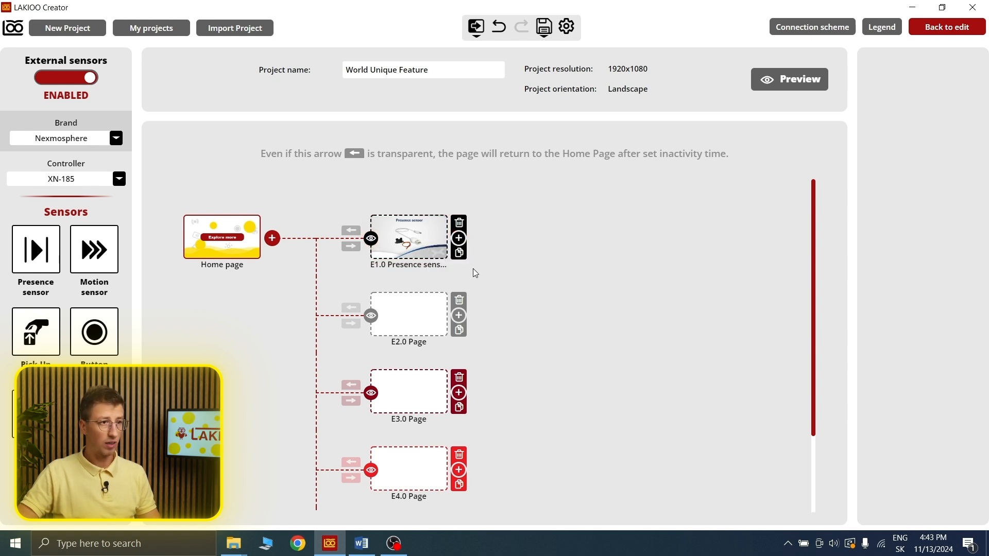
{"action": "right_click", "coordinate": [410, 314]}
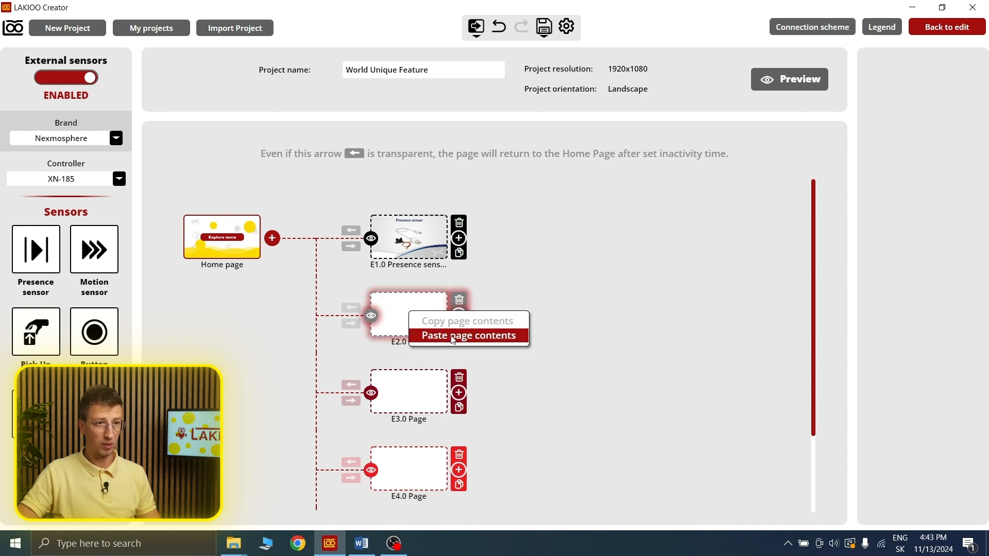
{"action": "left_click", "coordinate": [452, 336]}
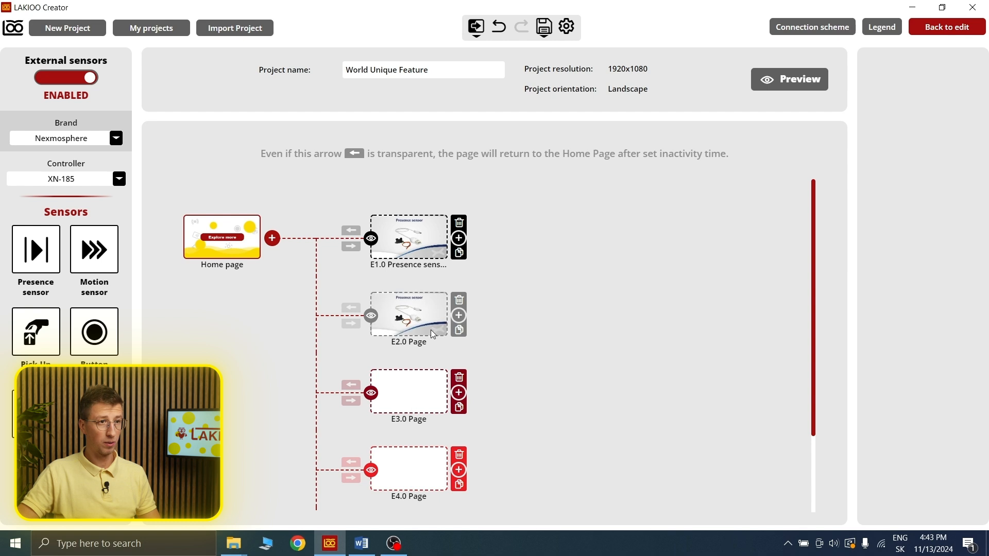
Paste the copied page contents into the four remaining sensor pages, starting with E3.0
{"action": "scroll", "coordinate": [431, 329], "scroll_direction": "down", "scroll_amount": 1}
{"action": "right_click", "coordinate": [417, 327]}
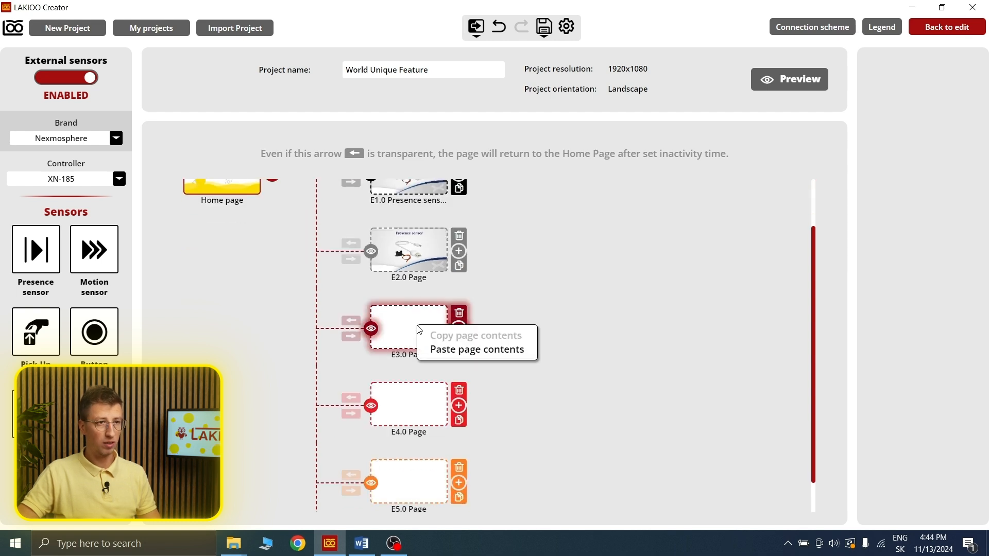
{"action": "left_click", "coordinate": [456, 351]}
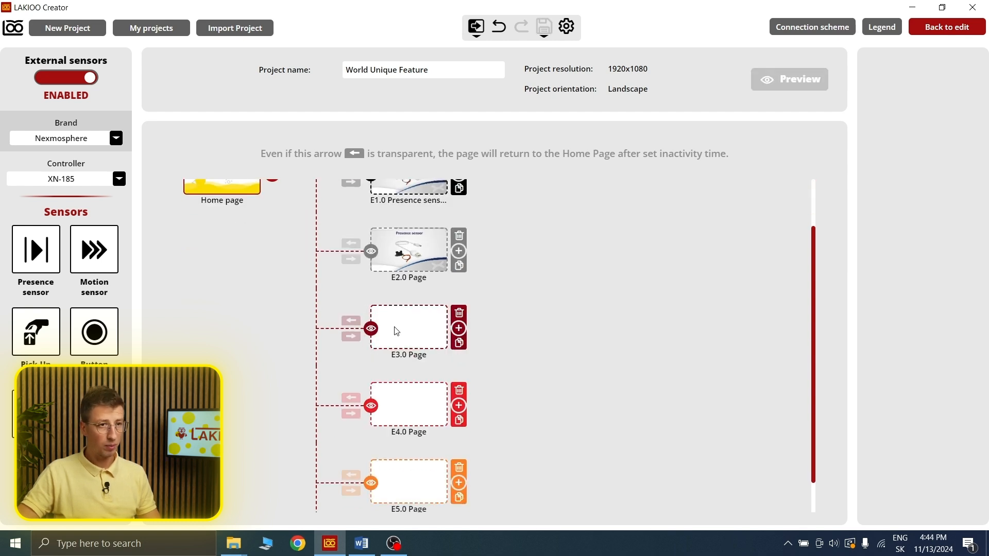
{"action": "scroll", "coordinate": [410, 332], "scroll_direction": "down", "scroll_amount": 1}
{"action": "right_click", "coordinate": [412, 345]}
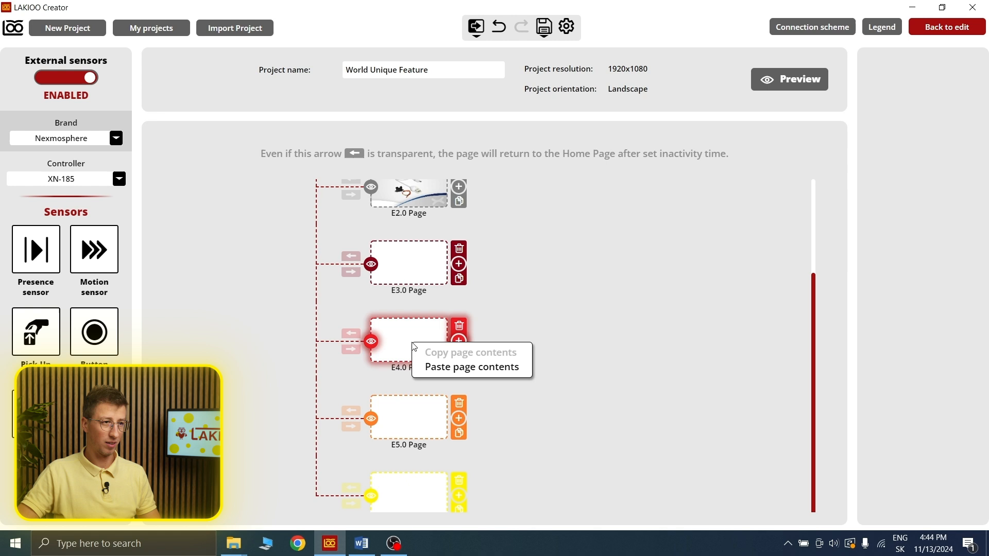
{"action": "left_click", "coordinate": [433, 363]}
{"action": "right_click", "coordinate": [420, 415]}
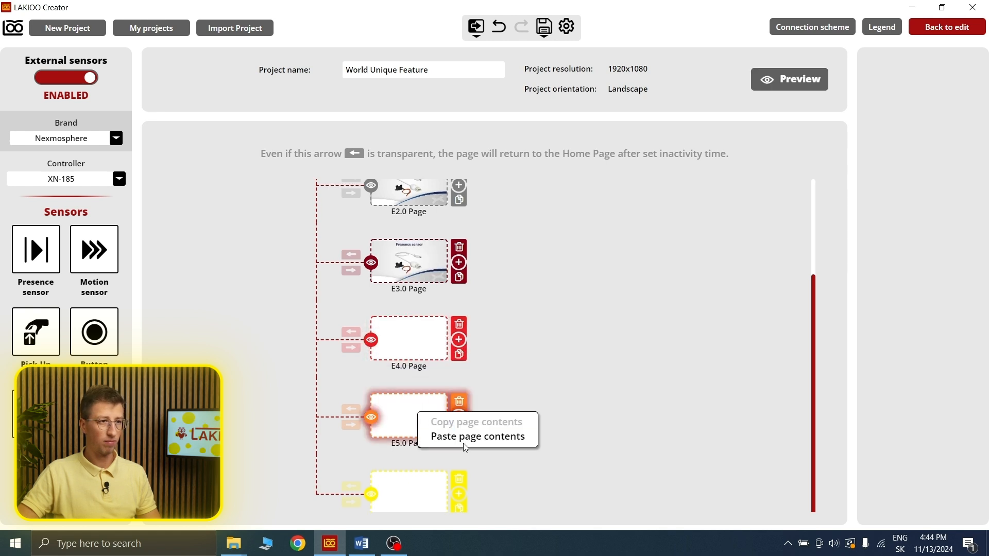
{"action": "left_click", "coordinate": [444, 434]}
{"action": "right_click", "coordinate": [407, 492]}
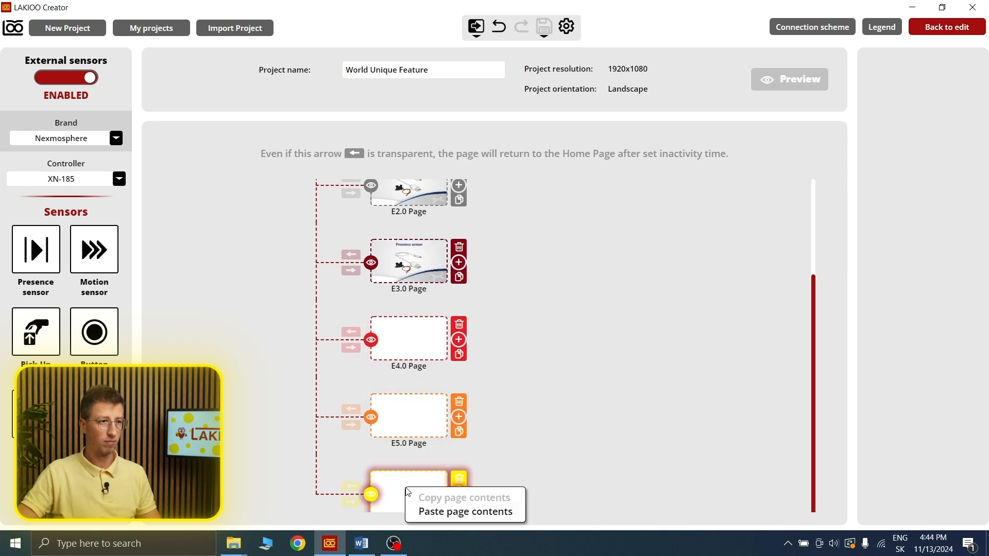
{"action": "left_click", "coordinate": [461, 515]}
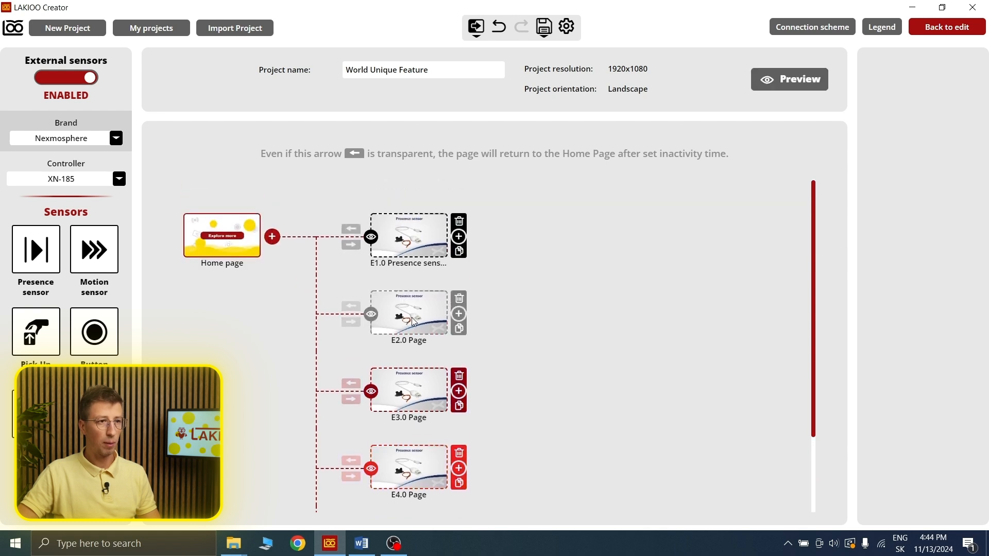
Open page E2.0 for editing and rename it "Motion Sensor"
{"action": "double_click", "coordinate": [412, 318]}
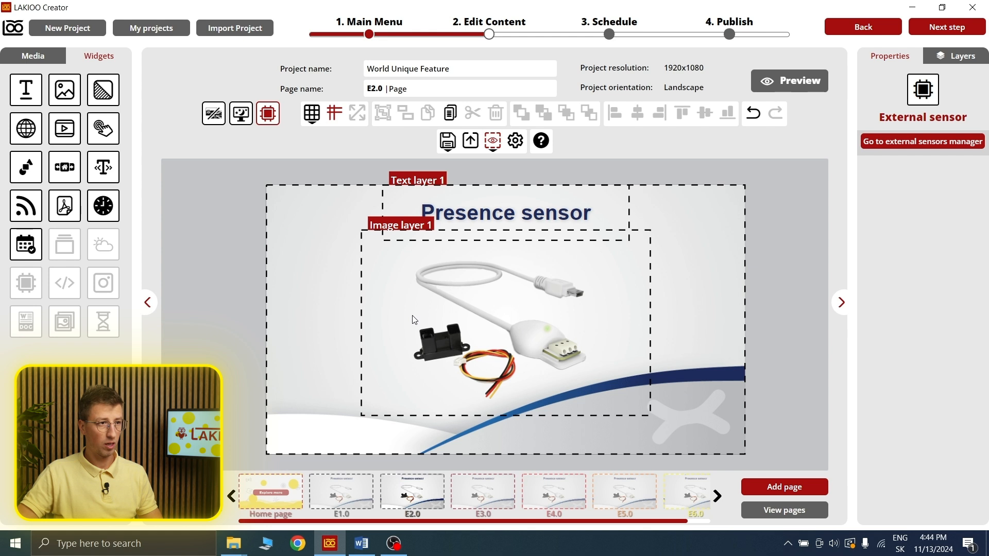
{"action": "double_click", "coordinate": [426, 91]}
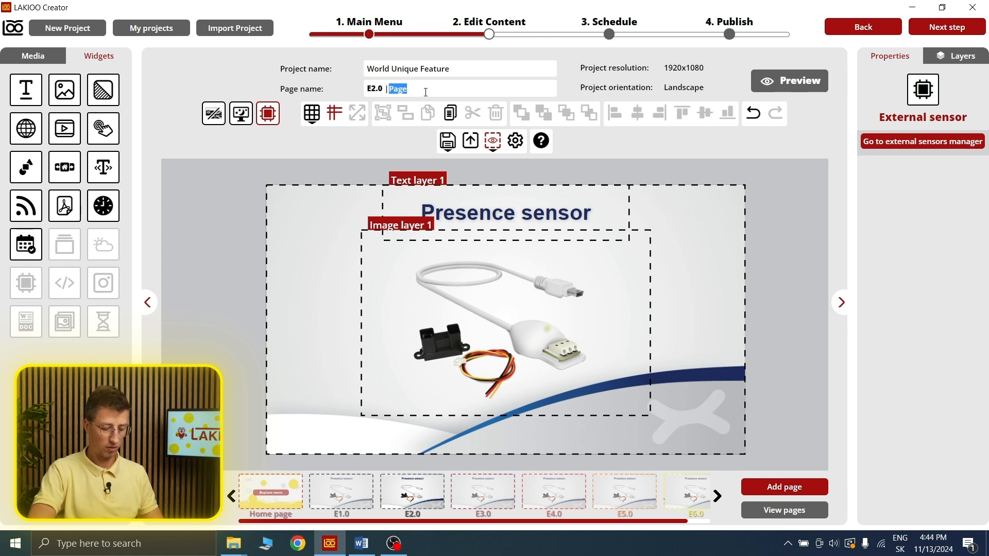
{"action": "type", "text": "Motion Sensor"}
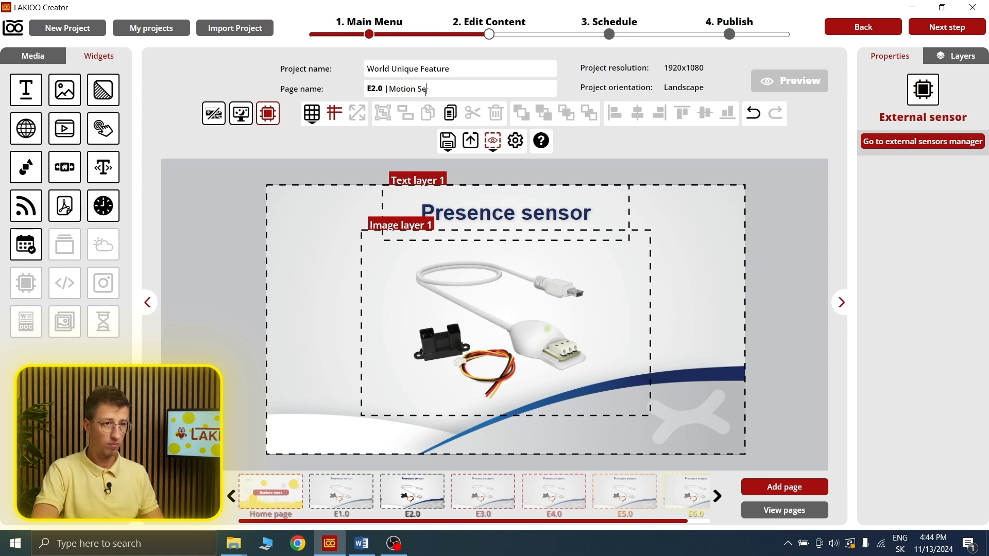
On page E2.0, change the heading text to "Motion sensor" and replace the image with motionsensor.png from the media library
{"action": "left_click", "coordinate": [498, 215]}
{"action": "left_click", "coordinate": [497, 212]}
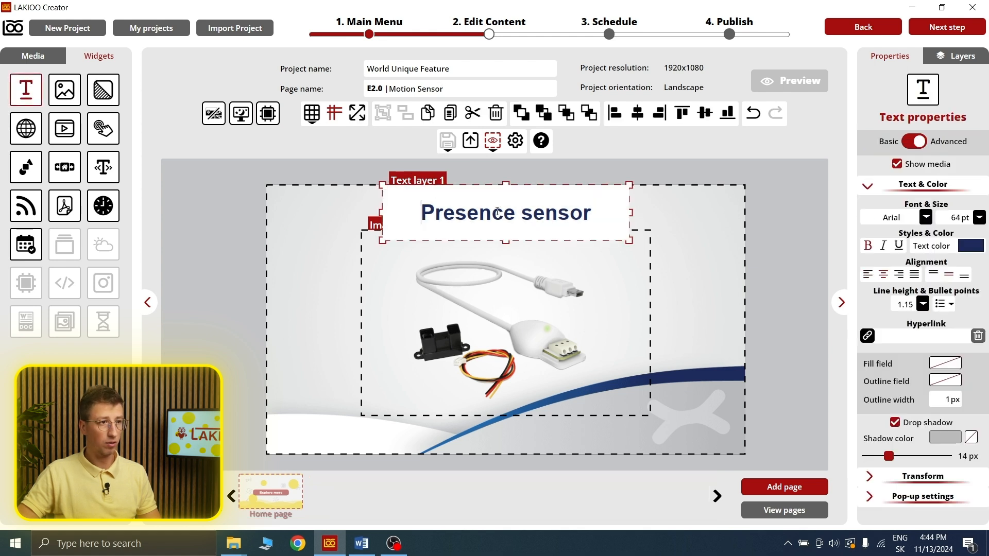
{"action": "left_click_drag", "start_coordinate": [608, 213], "coordinate": [426, 215]}
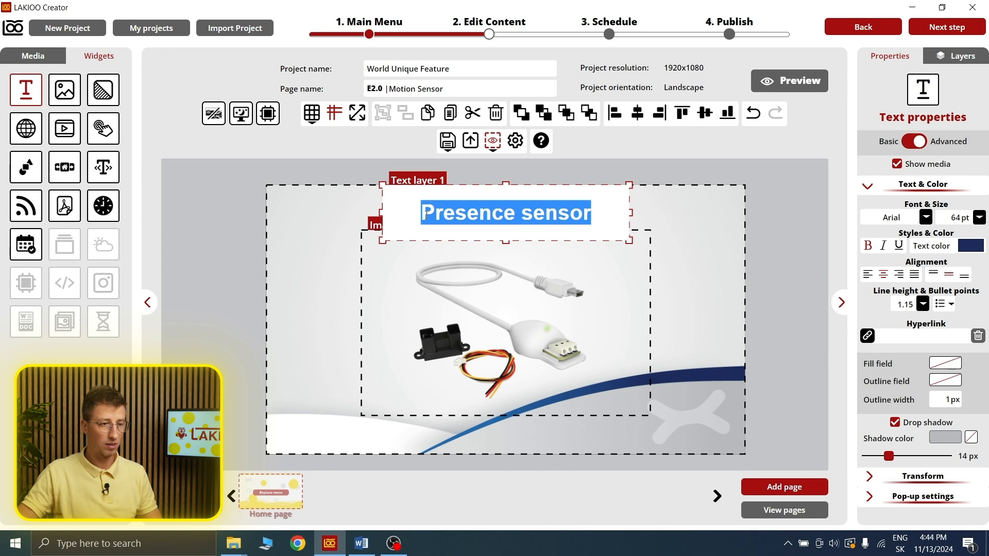
{"action": "type", "text": "Motion sensor"}
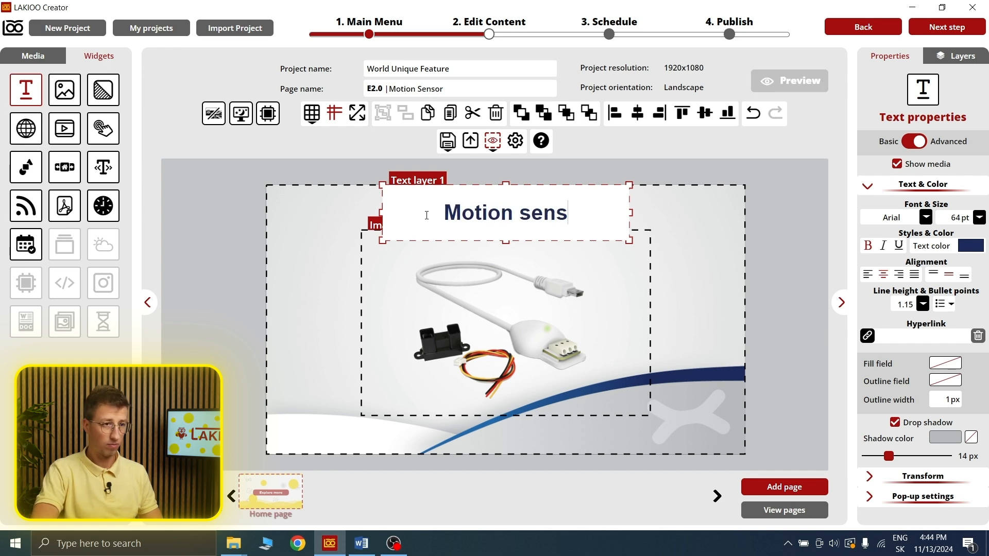
{"action": "left_click", "coordinate": [561, 328]}
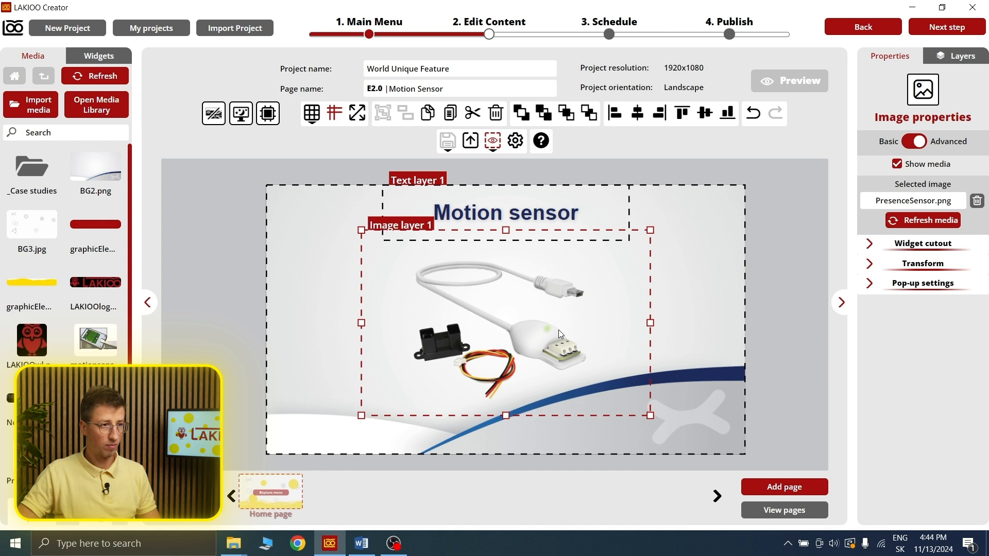
{"action": "left_click_drag", "start_coordinate": [89, 344], "coordinate": [453, 317]}
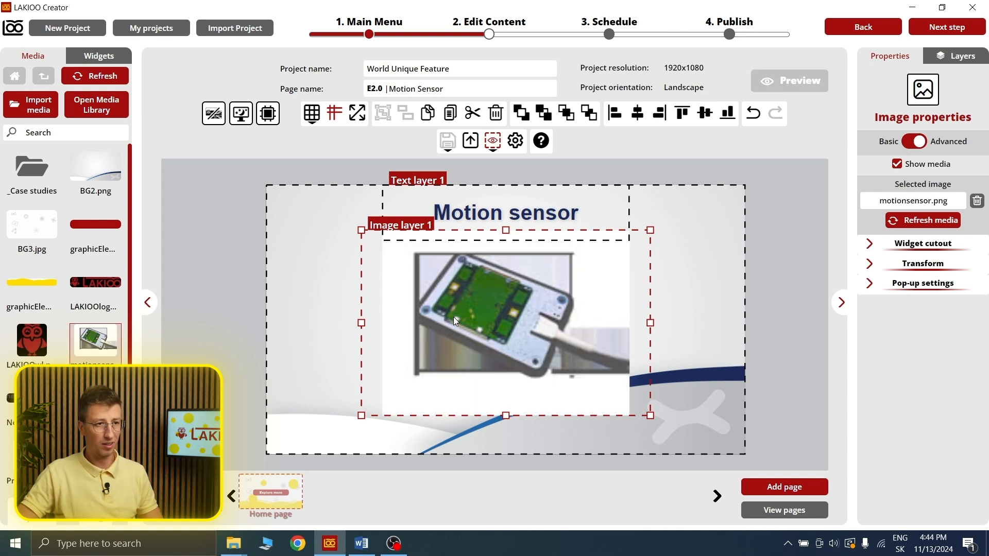
Open page E3.0 through the external sensors manager and rename it "PickUp sensor"
{"action": "left_click", "coordinate": [268, 115]}
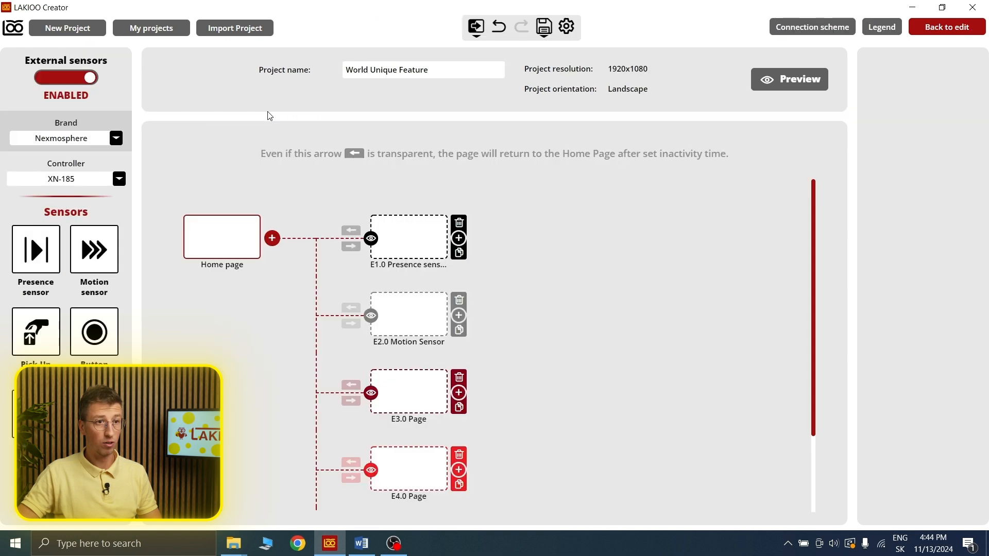
{"action": "scroll", "coordinate": [420, 321], "scroll_direction": "down", "scroll_amount": 1}
{"action": "double_click", "coordinate": [409, 323]}
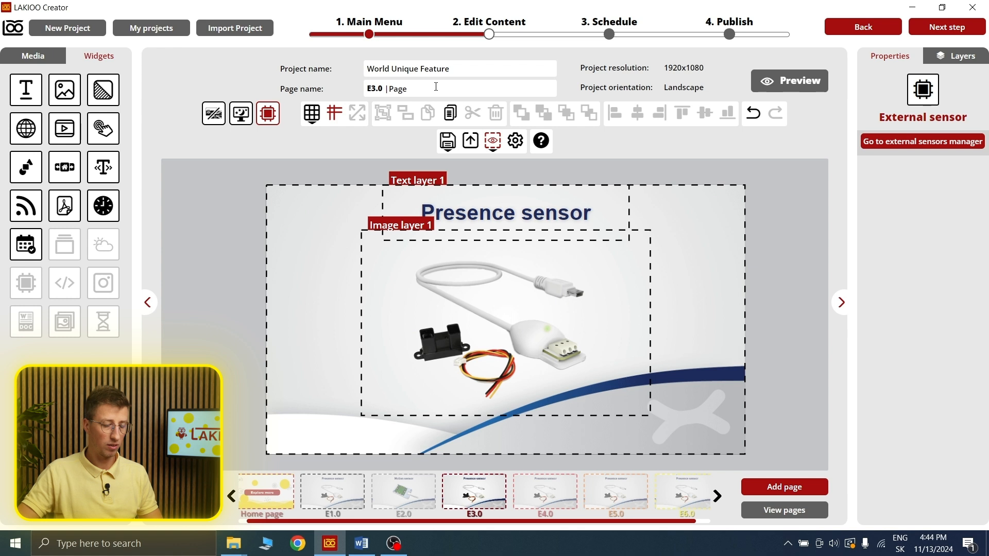
{"action": "double_click", "coordinate": [436, 86]}
{"action": "type", "text": "PickUp sensor"}
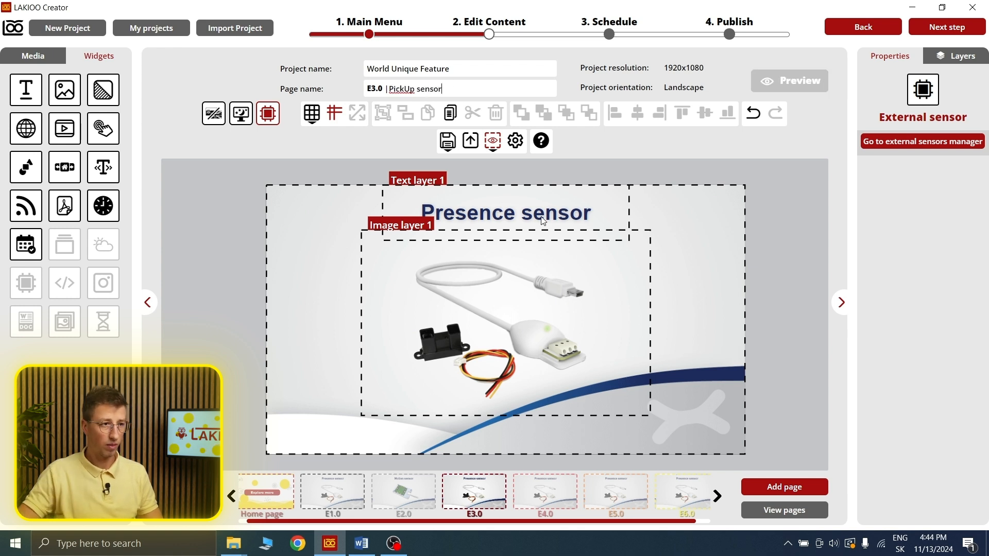
On page E3.0, change the heading text to "Pick Up sensor" and replace the image with PickupSensor.png
{"action": "left_click", "coordinate": [494, 212]}
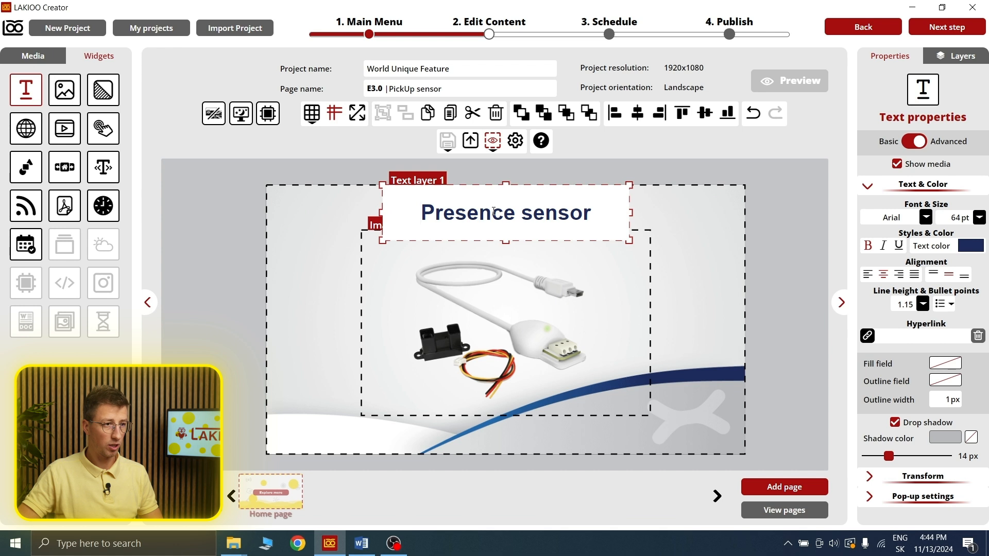
{"action": "triple_click", "coordinate": [493, 211]}
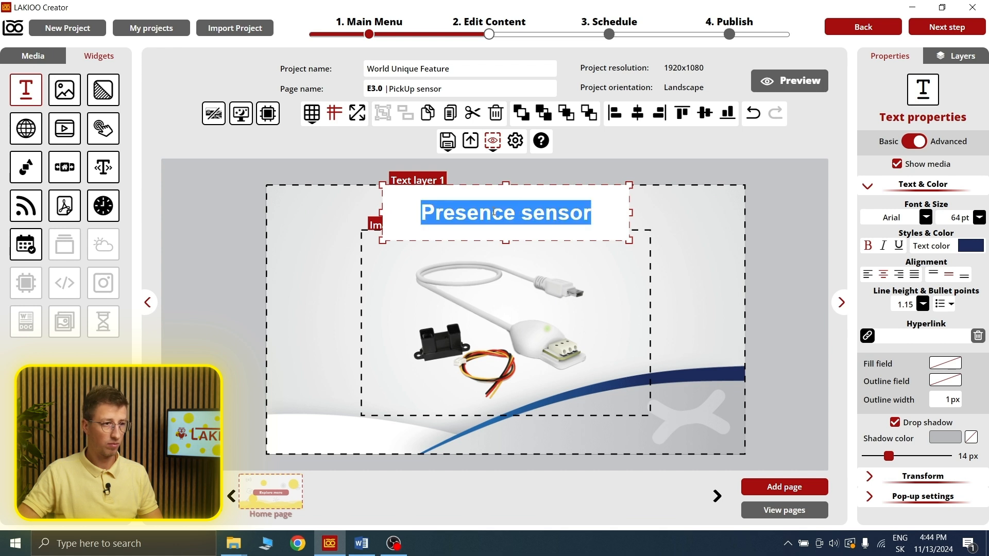
{"action": "type", "text": "Pick Up sensor"}
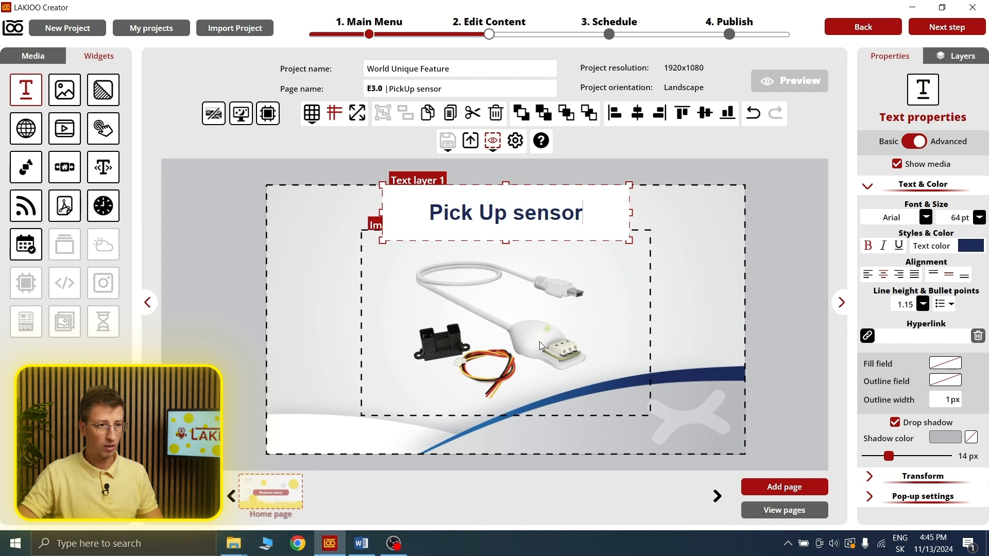
{"action": "left_click", "coordinate": [524, 329]}
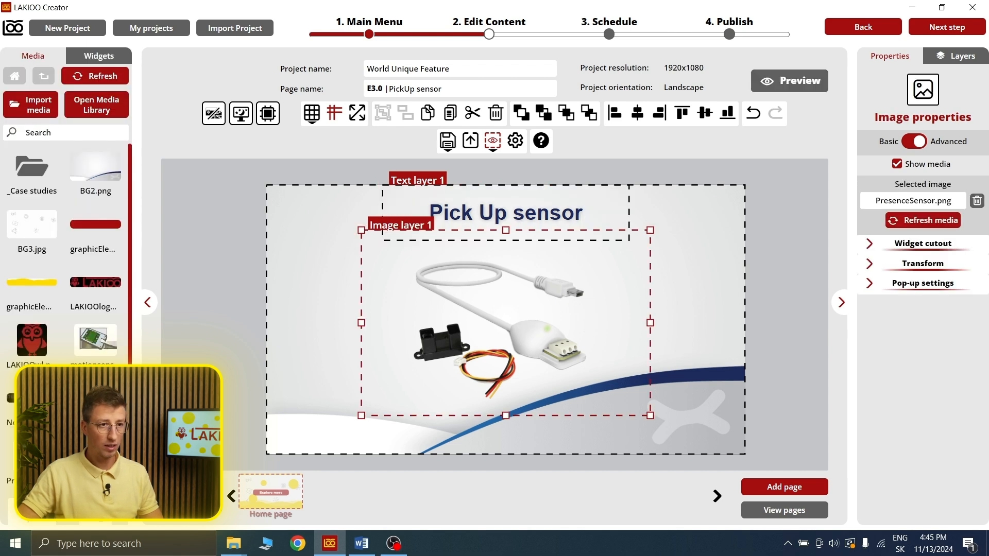
{"action": "left_click_drag", "start_coordinate": [460, 309], "coordinate": [442, 319]}
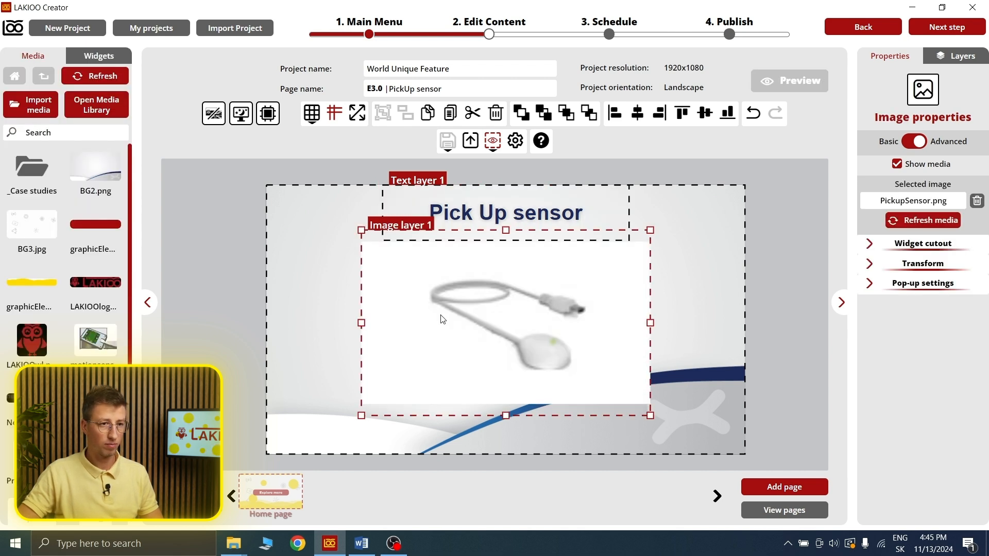
Open page E4.0 through the external sensors manager and rename it "Push Button"
{"action": "left_click", "coordinate": [271, 116]}
{"action": "scroll", "coordinate": [431, 406], "scroll_direction": "down", "scroll_amount": 3}
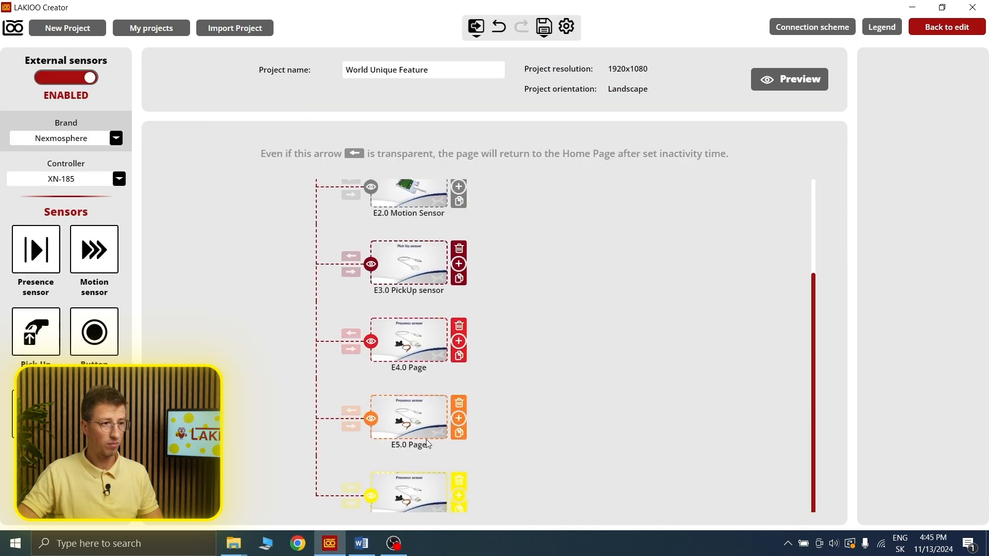
{"action": "double_click", "coordinate": [418, 349]}
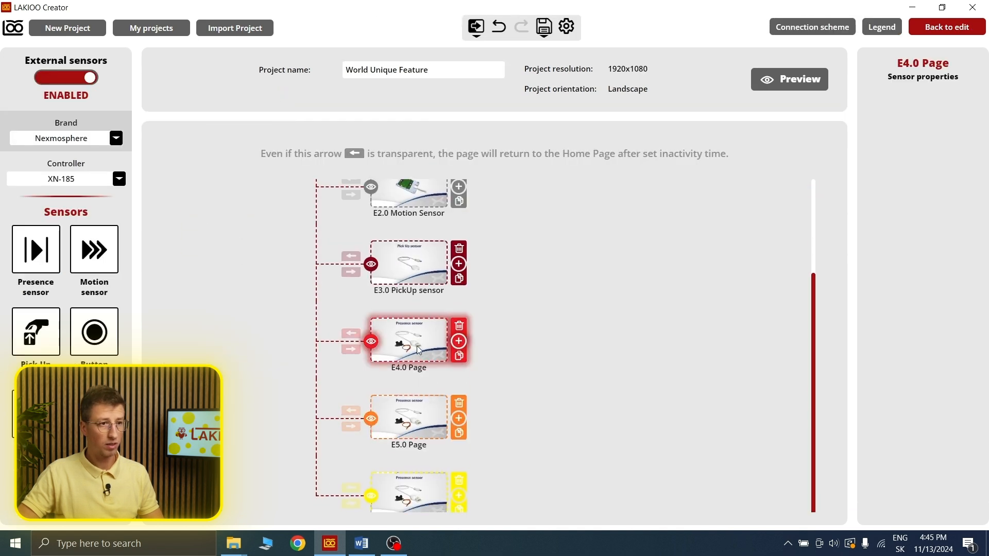
{"action": "double_click", "coordinate": [417, 89]}
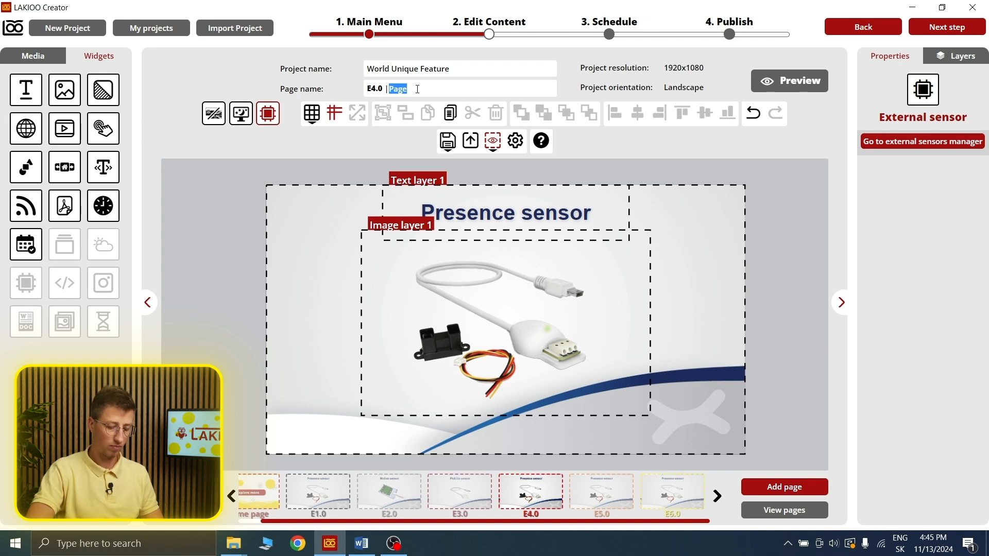
{"action": "type", "text": "Pusch Button"}
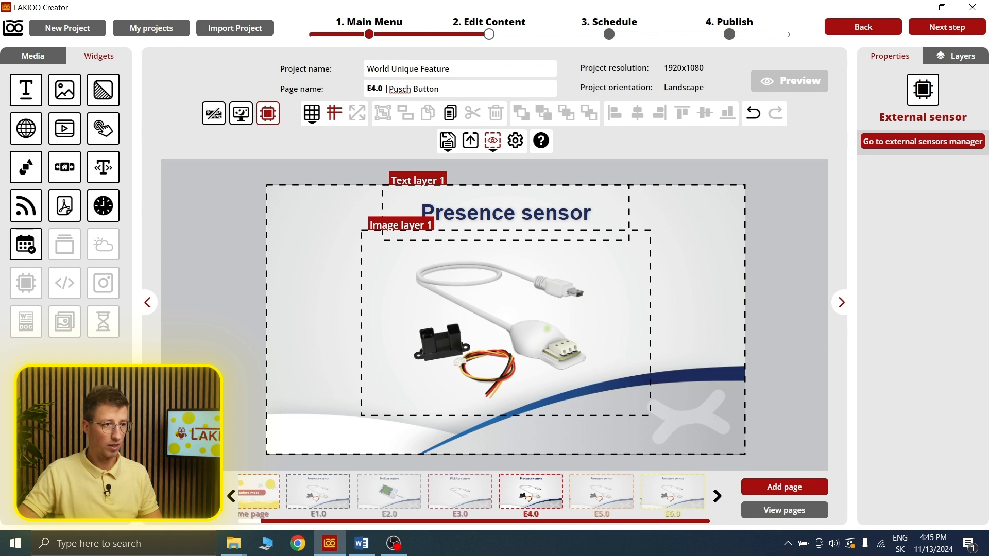
{"action": "type", "text": "h"}
On page E4.0, change the heading text to "Push Button" and replace the image with PushButton.png
{"action": "double_click", "coordinate": [496, 222]}
{"action": "type", "text": "Pus"}
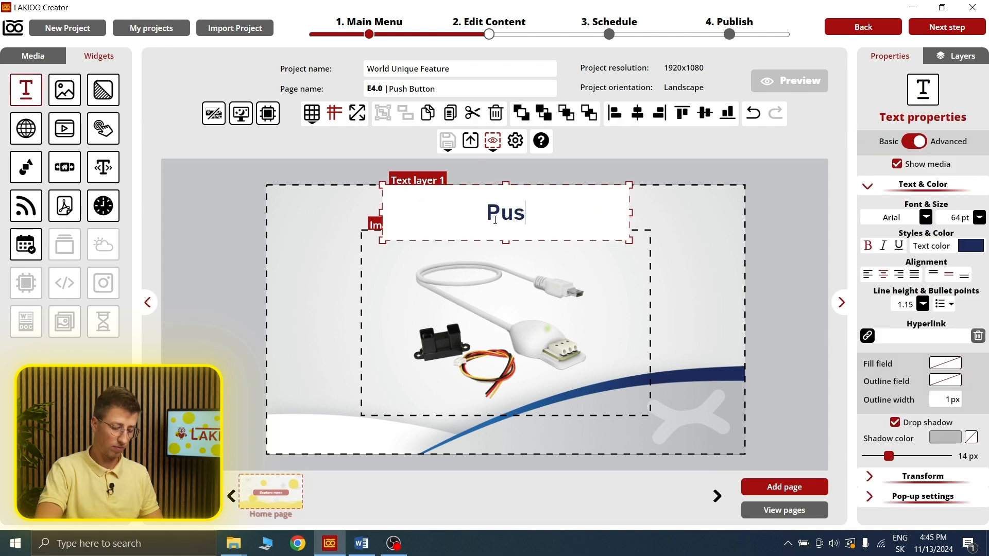
{"action": "type", "text": "h Button"}
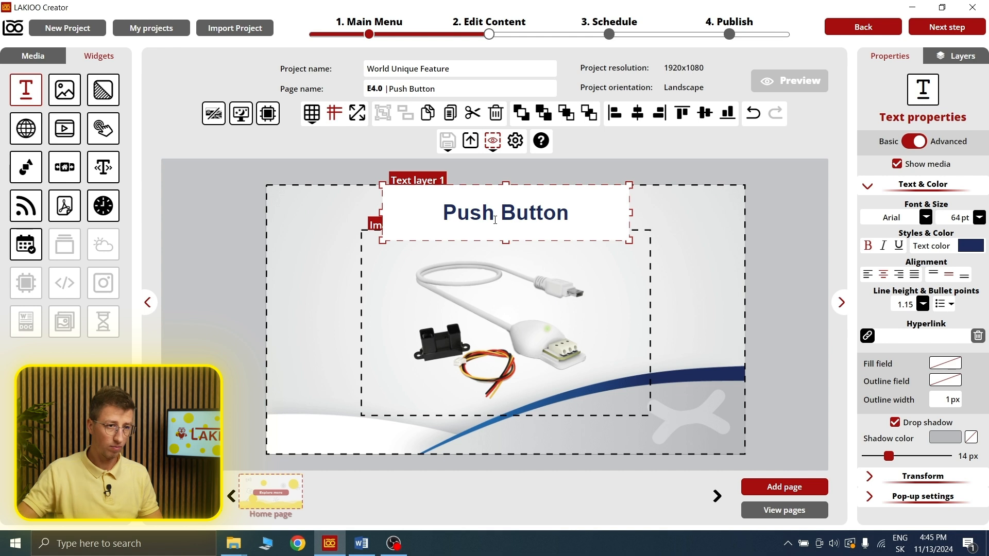
{"action": "left_click", "coordinate": [533, 318]}
{"action": "left_click_drag", "start_coordinate": [10, 421], "coordinate": [466, 325]}
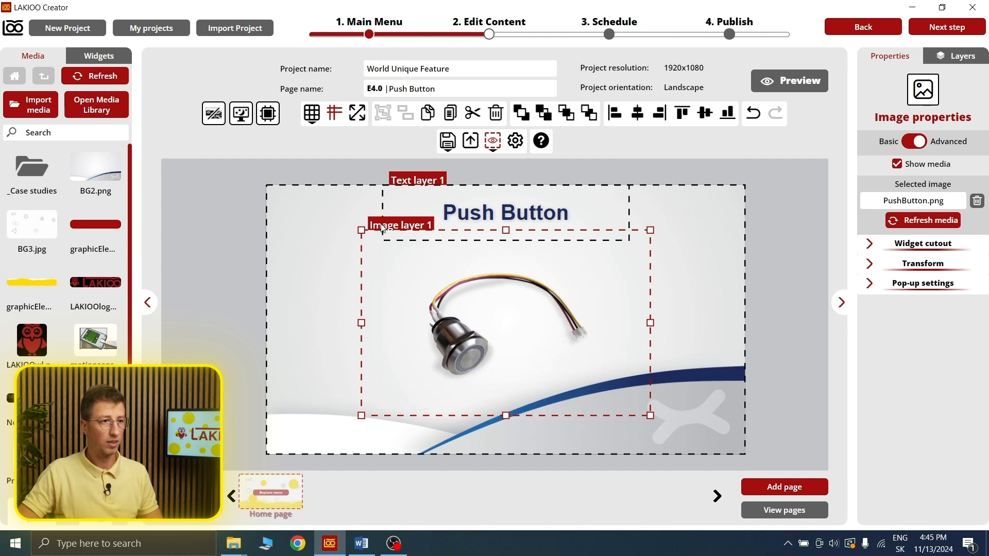
Open page E5.0 through the external sensors manager and rename it "Touch Button"
{"action": "left_click", "coordinate": [266, 114]}
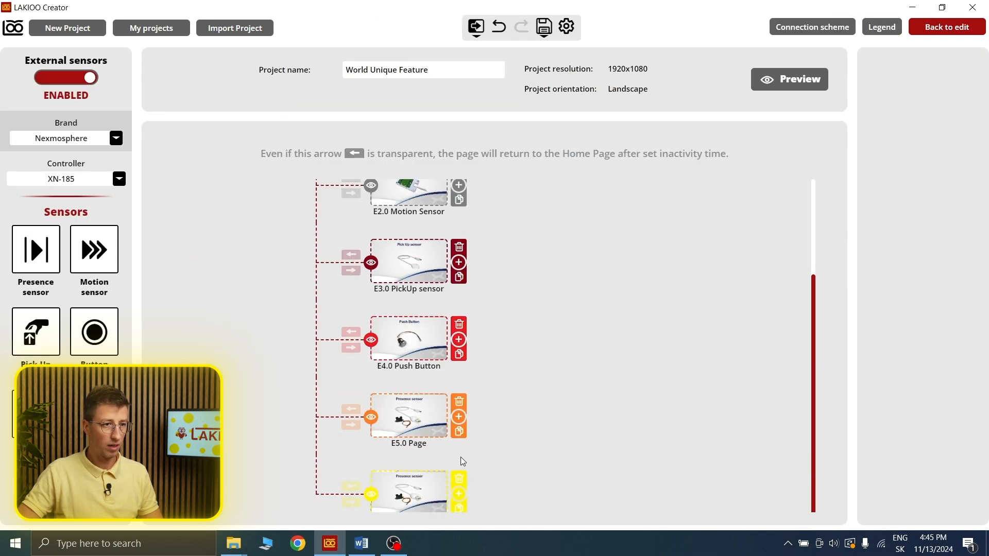
{"action": "double_click", "coordinate": [406, 417]}
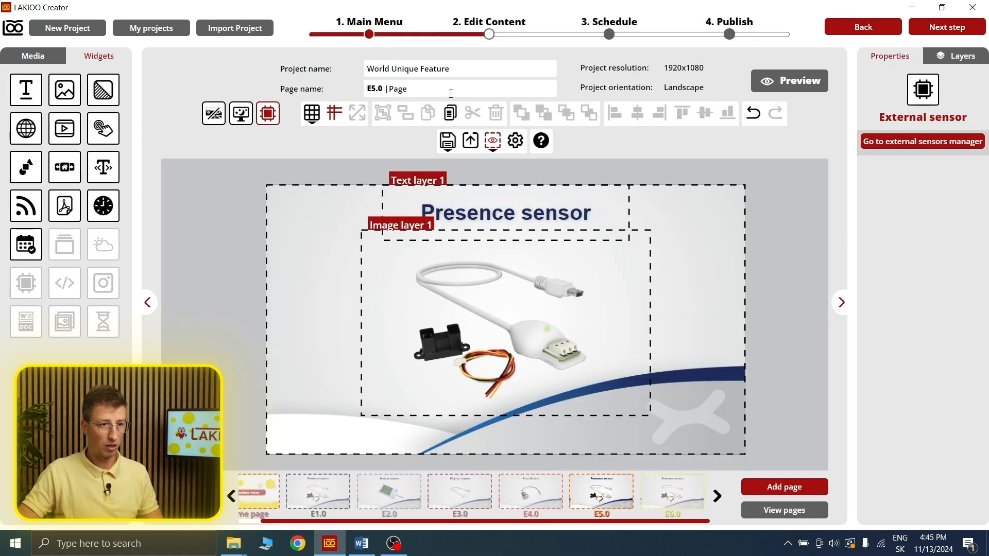
{"action": "double_click", "coordinate": [430, 86]}
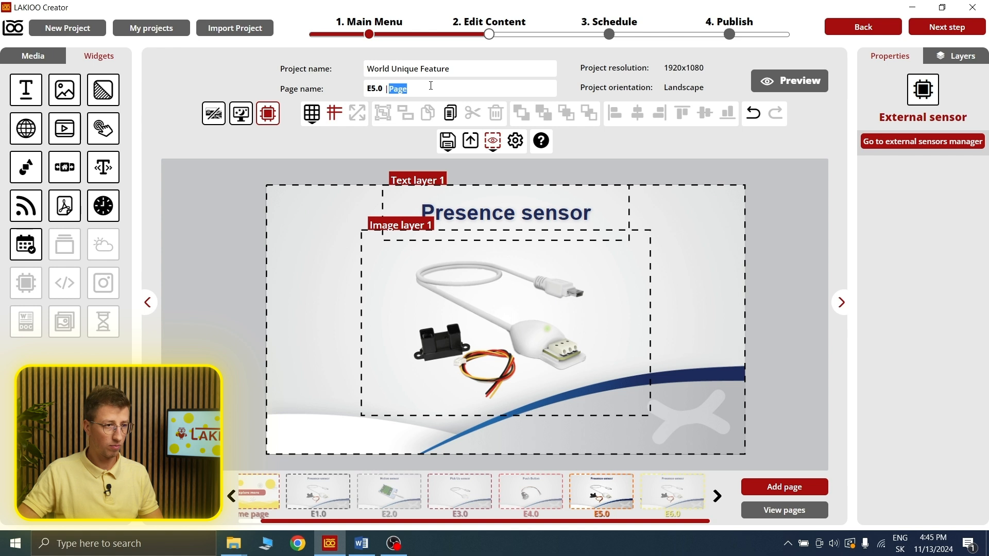
{"action": "type", "text": "Touch Button"}
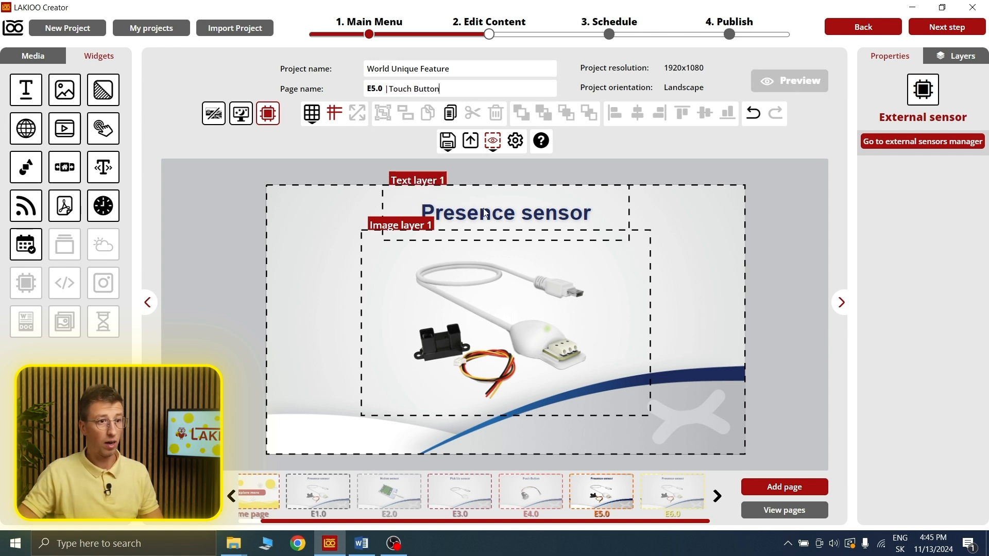
Change the heading text on page E5.0 to "Touch Button"
{"action": "left_click", "coordinate": [508, 216]}
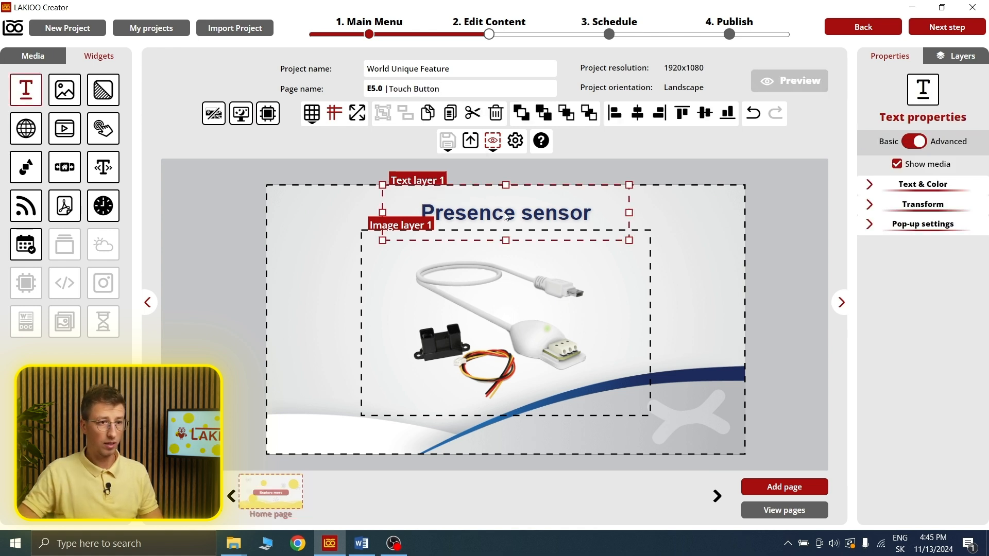
{"action": "triple_click", "coordinate": [583, 214]}
{"action": "type", "text": "Touch BU"}
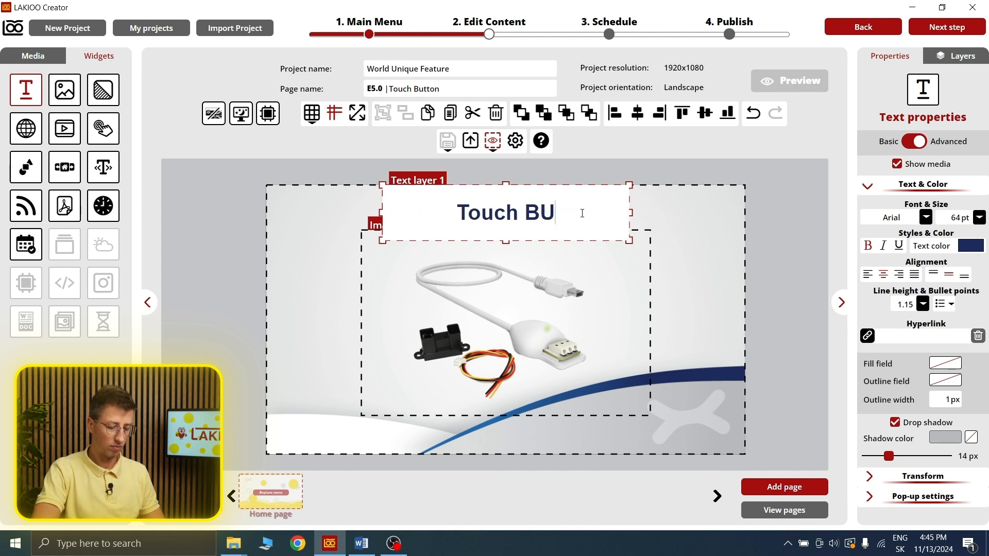
{"action": "type", "text": "tton"}
{"action": "key", "text": "Left"}
{"action": "key", "text": "Left"}
{"action": "key", "text": "Left"}
{"action": "key", "text": "Left"}
{"action": "key", "text": "shift+Left"}
{"action": "type", "text": "u"}
Replace the image on page E5.0 with TouchButton.png from the media library
{"action": "left_click", "coordinate": [563, 306]}
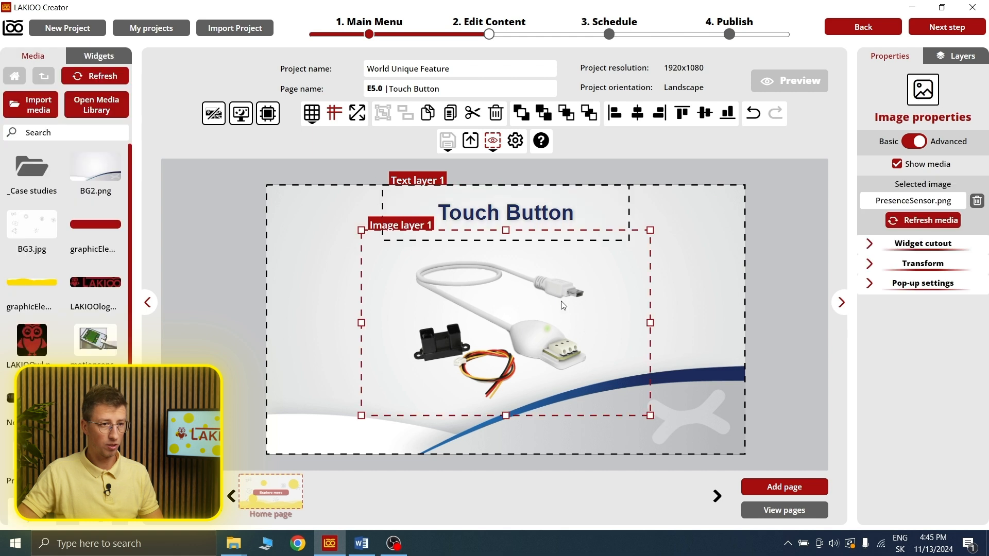
{"action": "scroll", "coordinate": [64, 247], "scroll_direction": "down", "scroll_amount": 1}
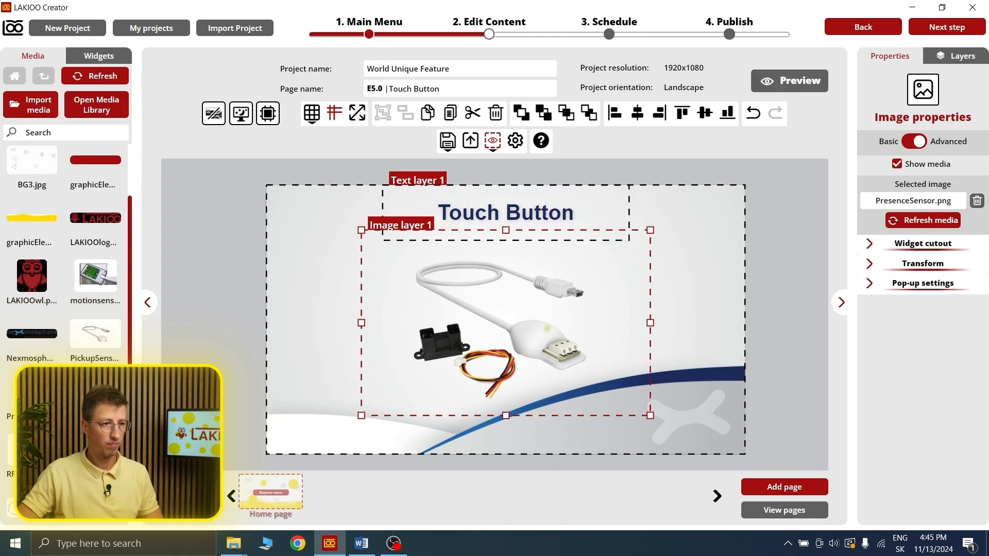
{"action": "left_click_drag", "start_coordinate": [32, 508], "coordinate": [441, 340]}
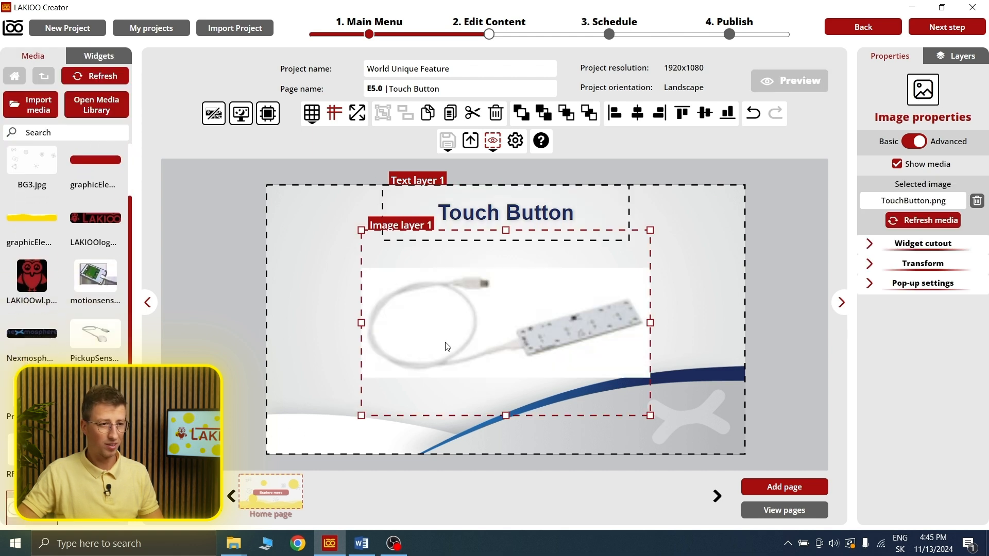
Open page E6.0 through the external sensors manager and rename it "RFID"
{"action": "left_click", "coordinate": [268, 113]}
{"action": "scroll", "coordinate": [441, 350], "scroll_direction": "down", "scroll_amount": 3}
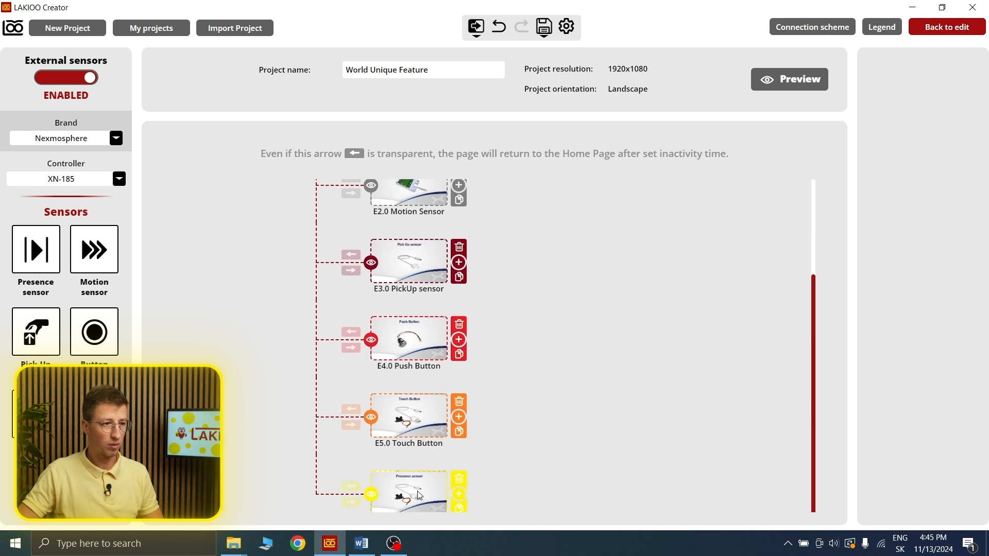
{"action": "left_click", "coordinate": [421, 496]}
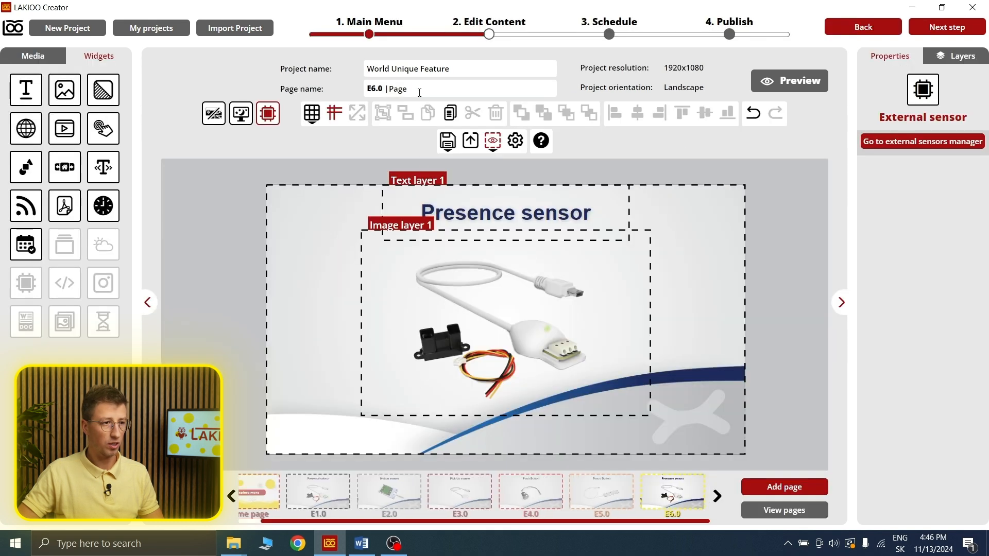
{"action": "double_click", "coordinate": [419, 92]}
{"action": "type", "text": "RFID"}
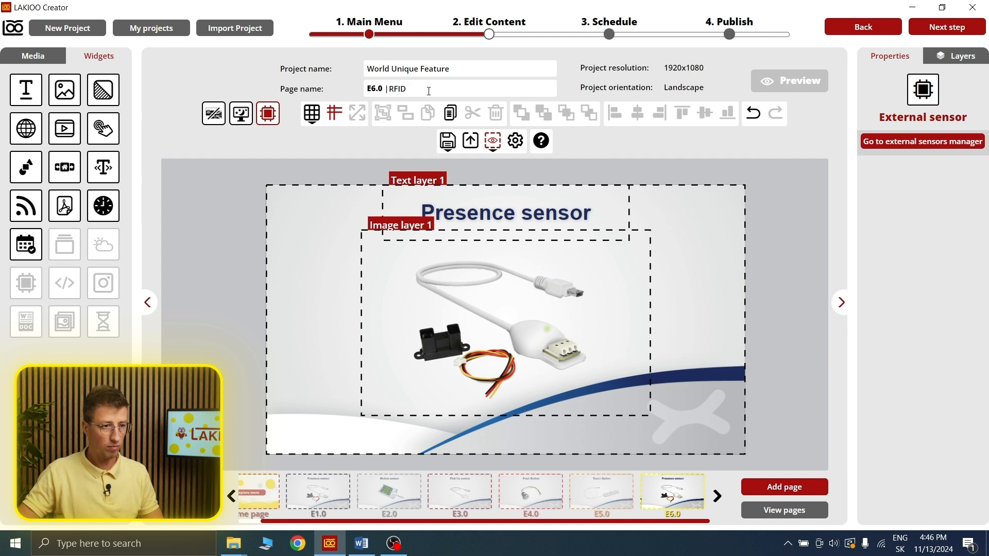
Change the heading text on page E6.0 to "RFID"
{"action": "left_click", "coordinate": [494, 221]}
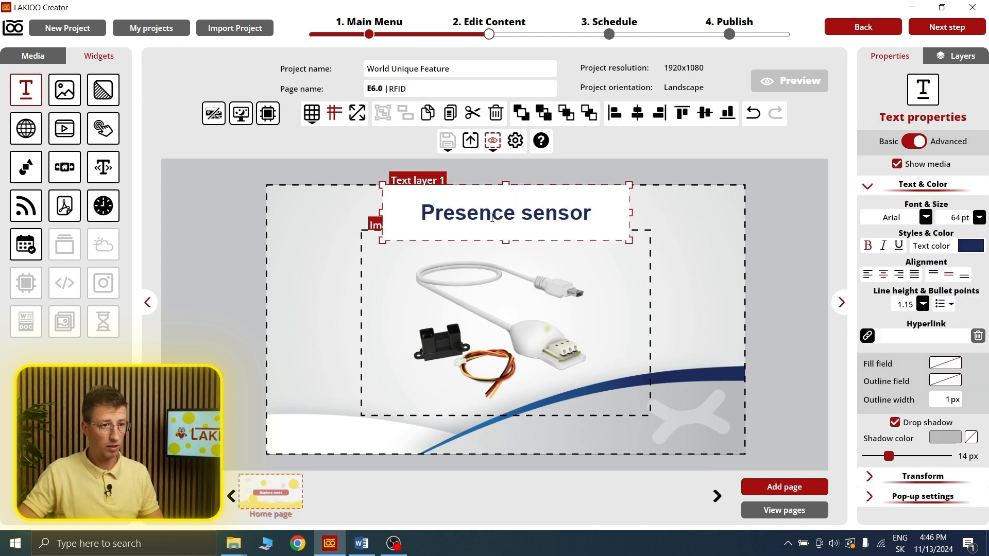
{"action": "double_click", "coordinate": [492, 218]}
{"action": "type", "text": "RFID"}
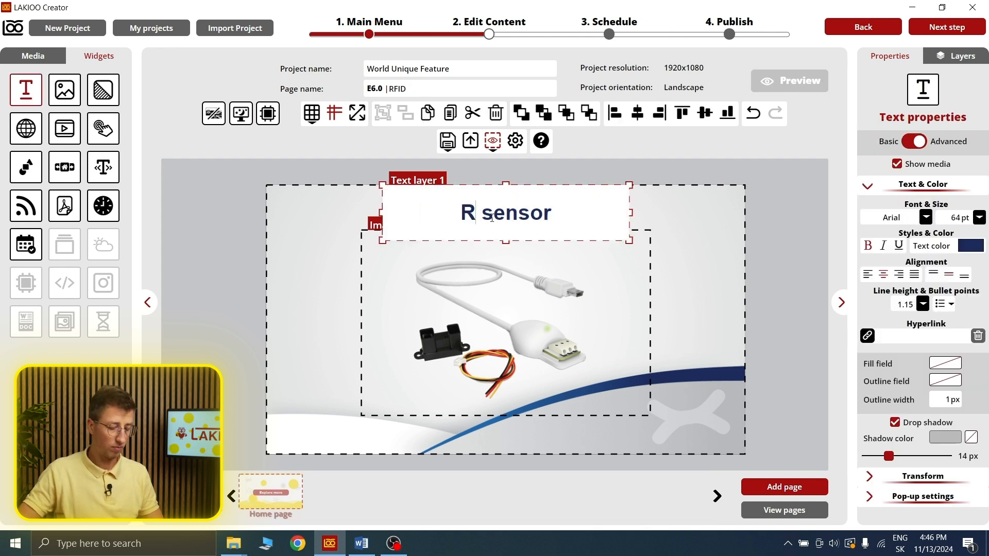
{"action": "key", "text": "Delete"}
{"action": "key", "text": "Delete"}
{"action": "key", "text": "Delete"}
{"action": "key", "text": "Delete"}
{"action": "key", "text": "Delete"}
{"action": "key", "text": "Delete"}
{"action": "key", "text": "Delete"}
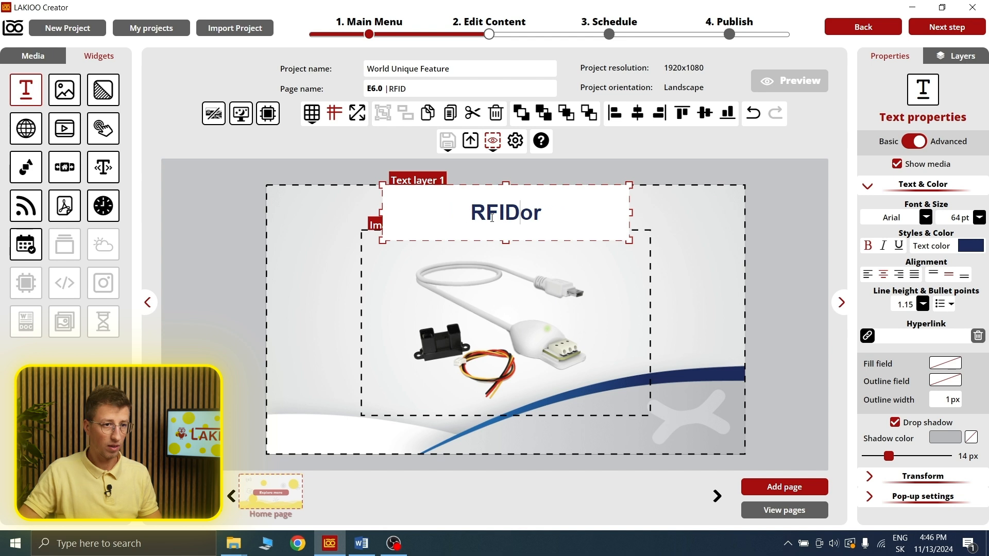
Replace the presence sensor image on page E6.0 with xrdr1.png, shrink it, and reposition it below the heading
{"action": "left_click", "coordinate": [481, 287]}
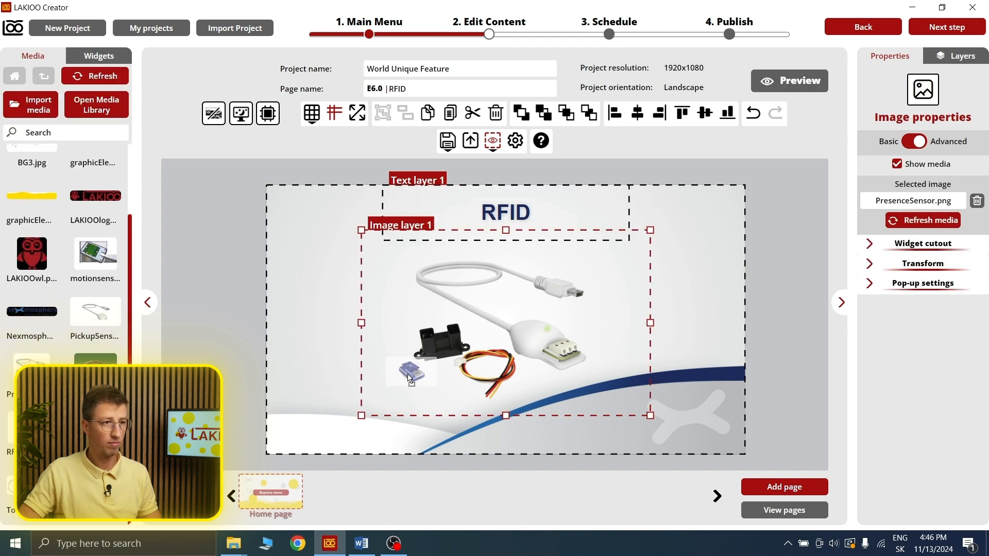
{"action": "left_click_drag", "start_coordinate": [410, 378], "coordinate": [412, 380]}
{"action": "left_click_drag", "start_coordinate": [651, 416], "coordinate": [516, 384]}
{"action": "left_click_drag", "start_coordinate": [431, 314], "coordinate": [526, 329]}
Duplicate the xrdr1.png image layer and replace the middle copy's picture with RFIDantena.png
{"action": "key", "text": "ctrl+c"}
{"action": "key", "text": "ctrl+v"}
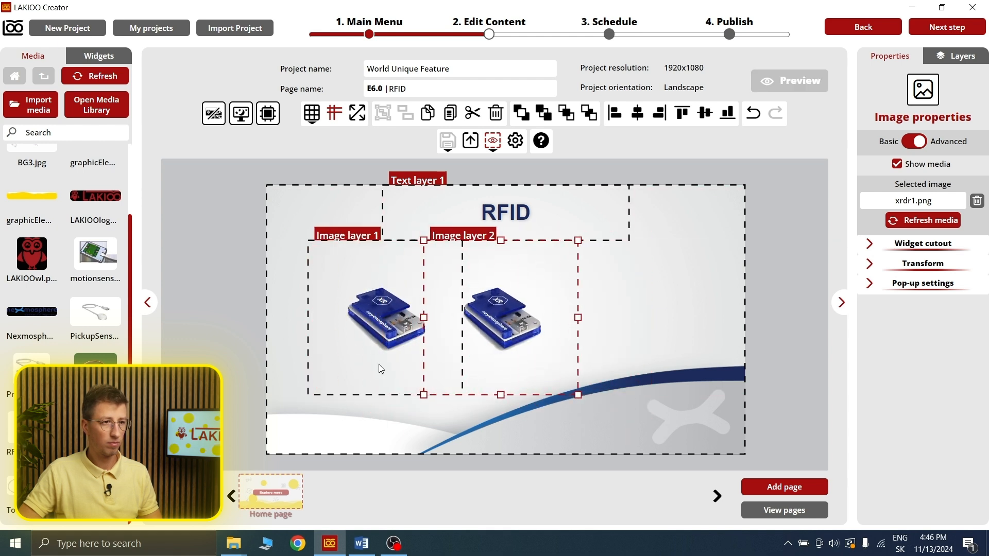
{"action": "left_click_drag", "start_coordinate": [31, 428], "coordinate": [503, 335]}
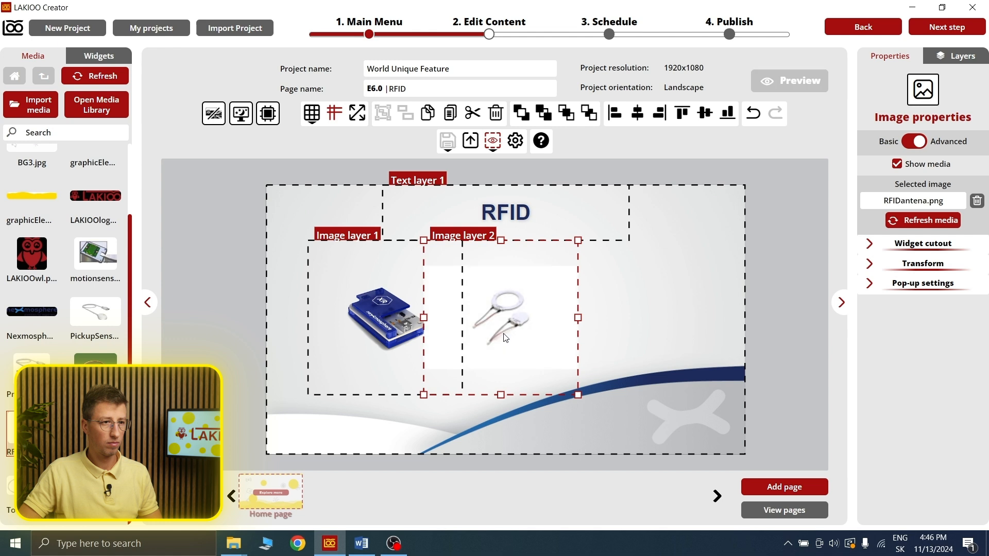
Paste a third image layer to the right of the antenna image and fill it with the numbered RFID tags picture
{"action": "key", "text": "ctrl+v"}
{"action": "left_click_drag", "start_coordinate": [403, 350], "coordinate": [633, 341]}
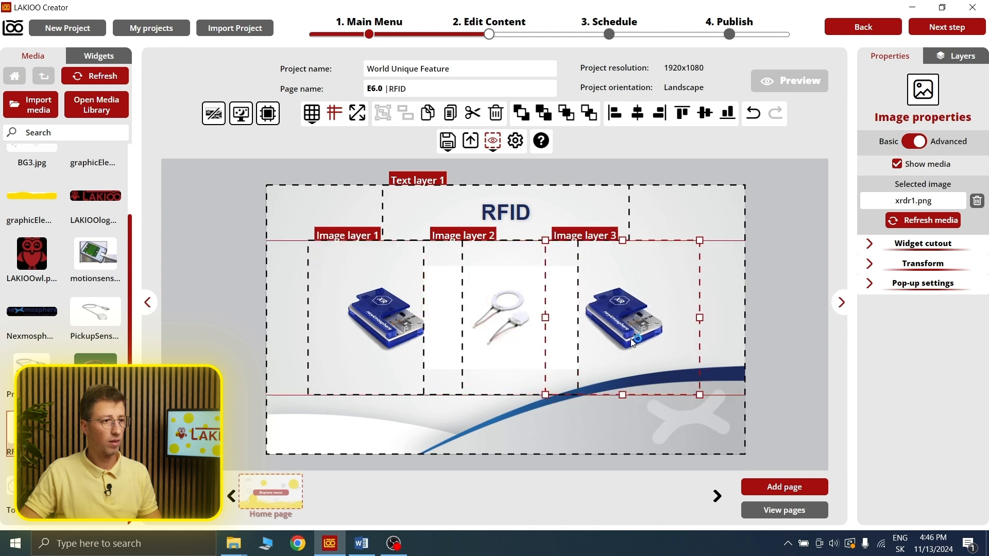
{"action": "left_click_drag", "start_coordinate": [96, 428], "coordinate": [629, 326]}
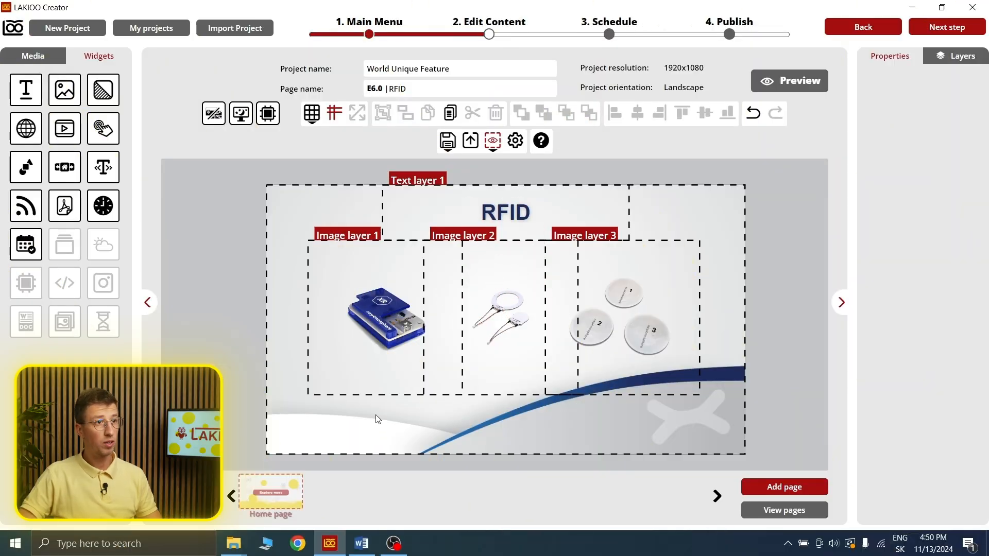
Open the external sensors manager and assign a presence sensor to the Home page
{"action": "left_click", "coordinate": [268, 115]}
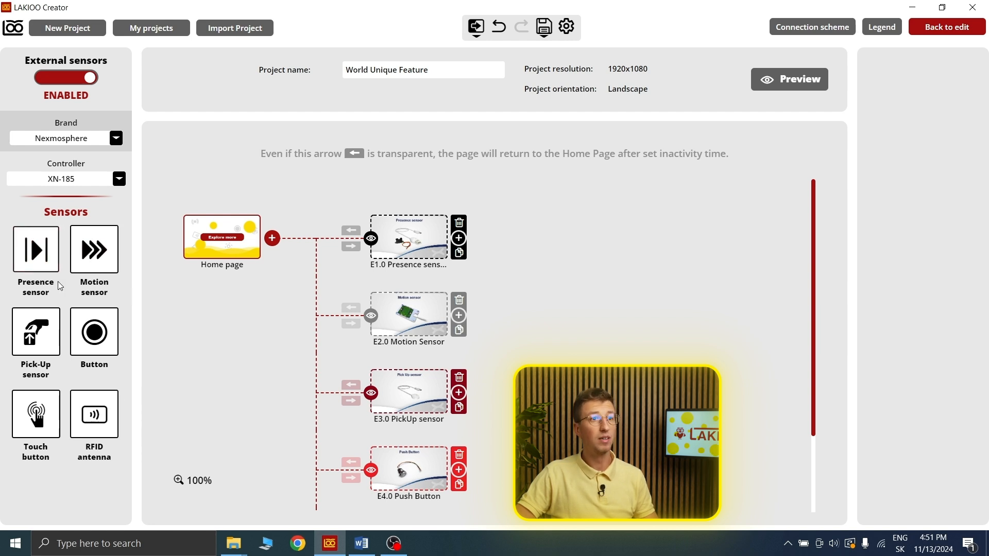
{"action": "scroll", "coordinate": [388, 407], "scroll_direction": "down", "scroll_amount": 2}
{"action": "scroll", "coordinate": [388, 407], "scroll_direction": "up", "scroll_amount": 2}
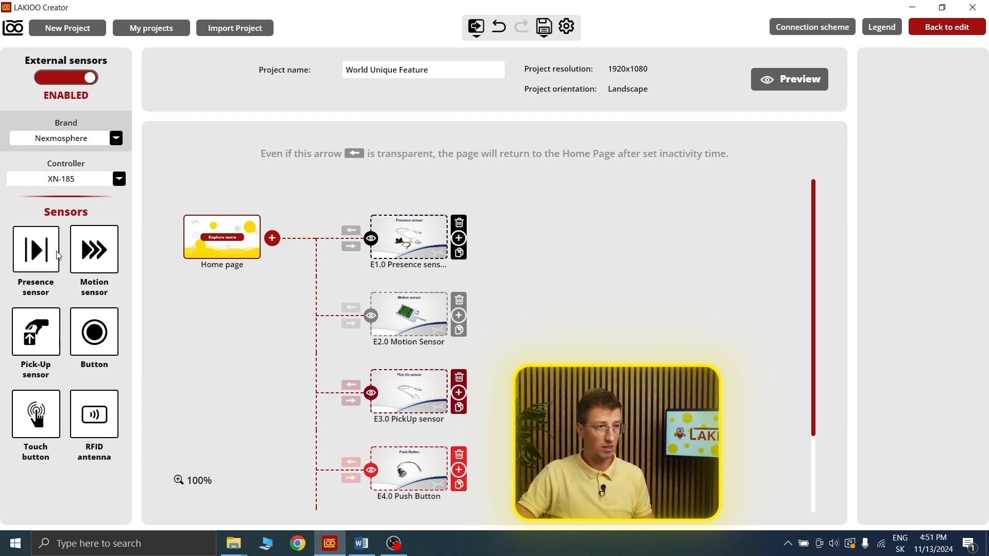
{"action": "left_click_drag", "start_coordinate": [45, 256], "coordinate": [223, 240]}
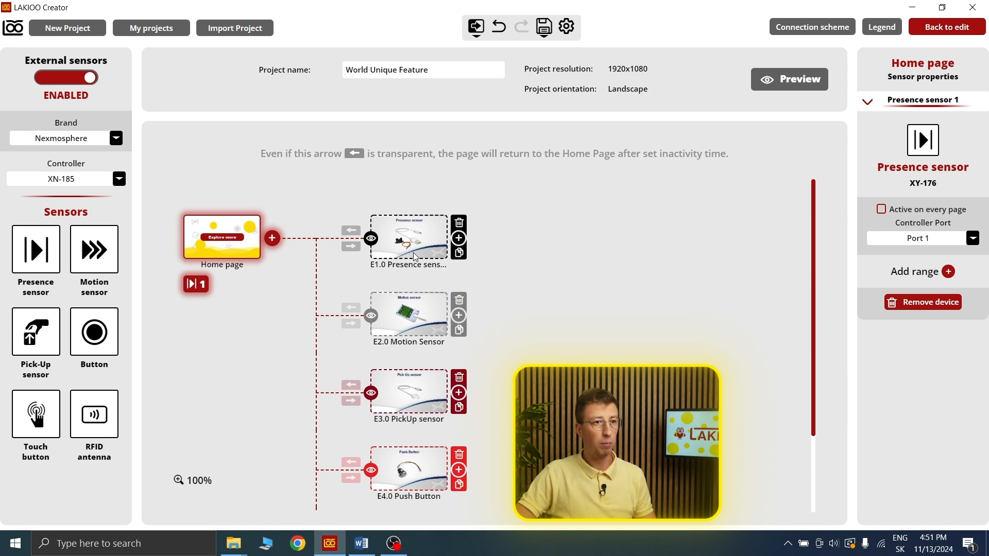
Add a range from 25 cm to 100 cm to the Home page presence sensor that displays page E1.0 | Presence sensor
{"action": "left_click", "coordinate": [909, 272]}
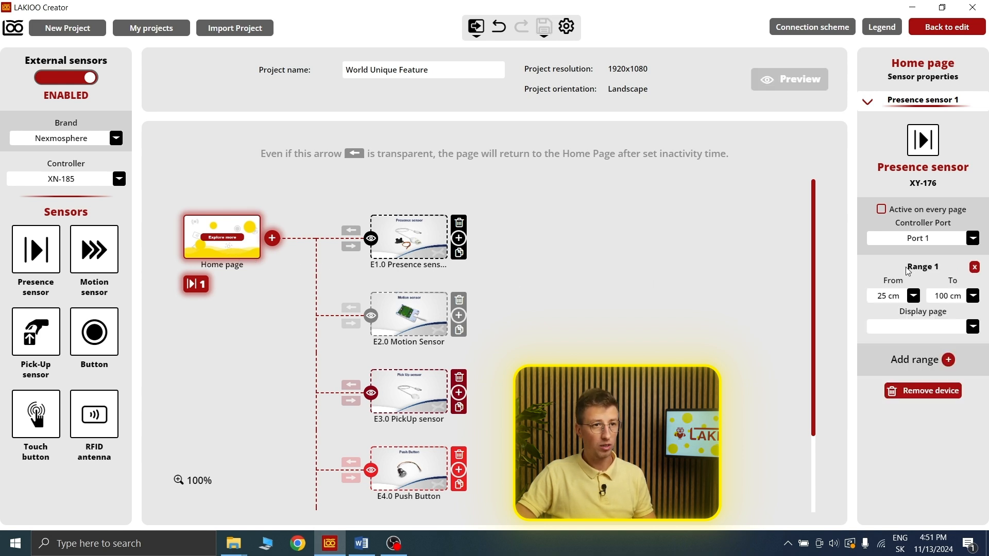
{"action": "left_click", "coordinate": [928, 328]}
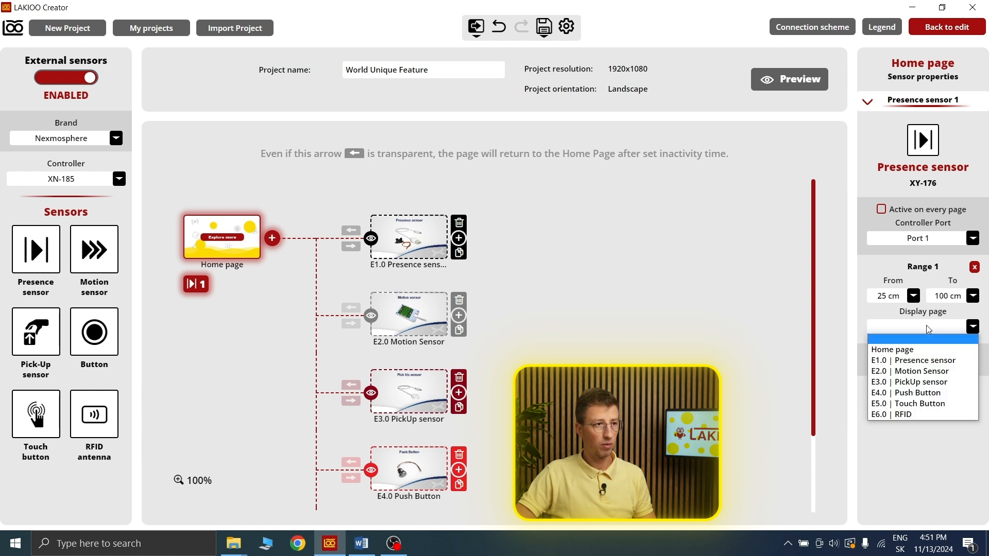
{"action": "left_click", "coordinate": [934, 362]}
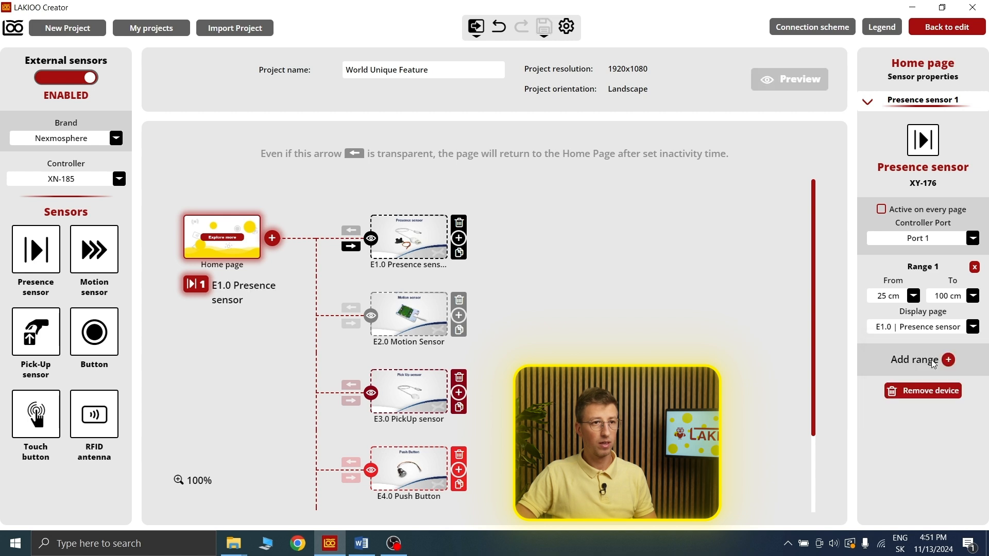
{"action": "left_click", "coordinate": [914, 297]}
{"action": "left_click", "coordinate": [913, 298]}
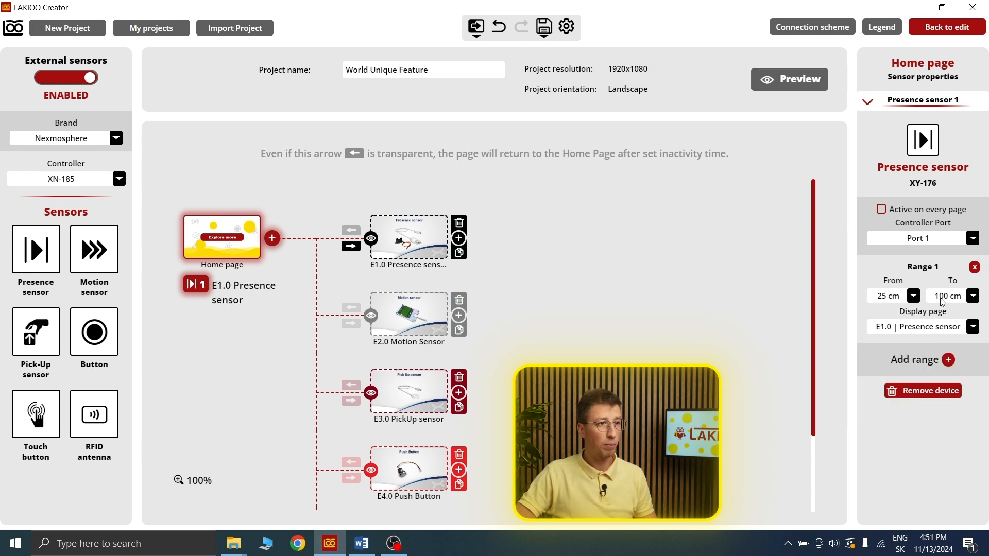
{"action": "left_click", "coordinate": [974, 297]}
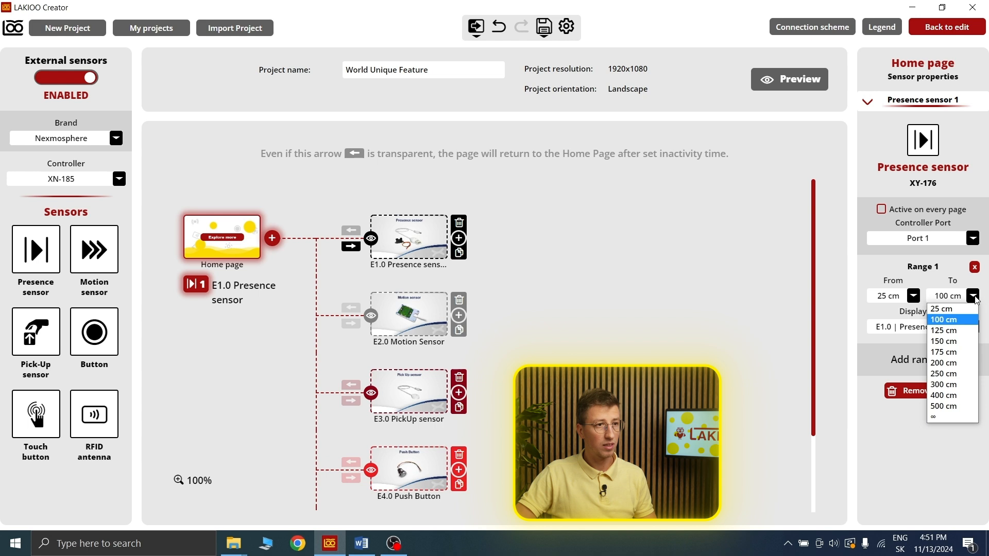
{"action": "left_click", "coordinate": [973, 297]}
Add a second range to the presence sensor, check its distance and display page options, and delete that range
{"action": "left_click", "coordinate": [951, 360]}
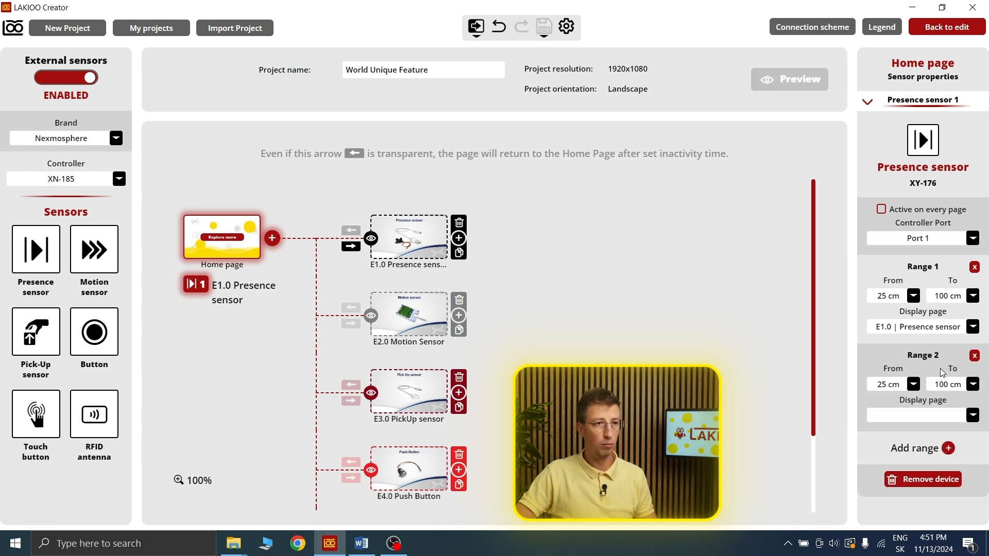
{"action": "left_click", "coordinate": [902, 385]}
{"action": "left_click", "coordinate": [902, 385]}
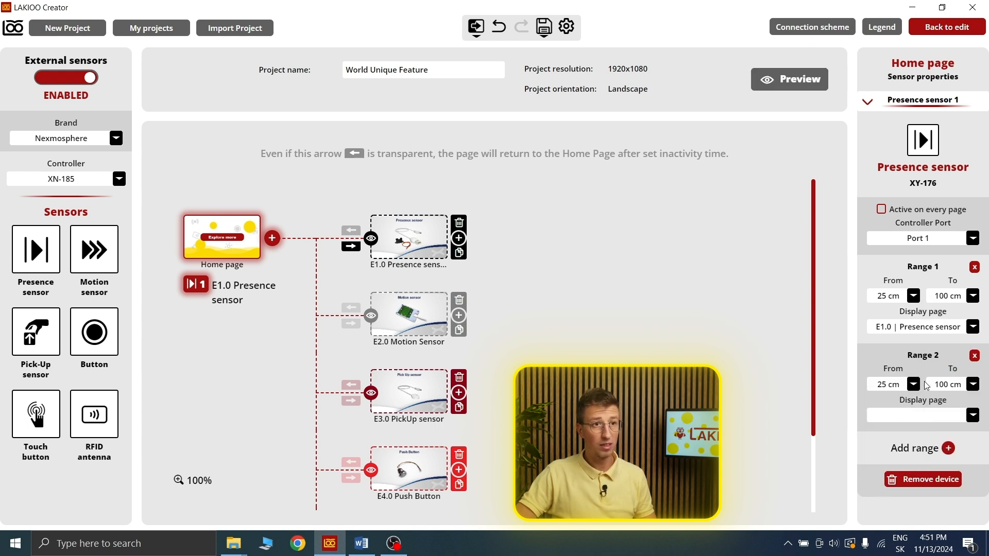
{"action": "left_click", "coordinate": [954, 415]}
{"action": "left_click", "coordinate": [954, 417]}
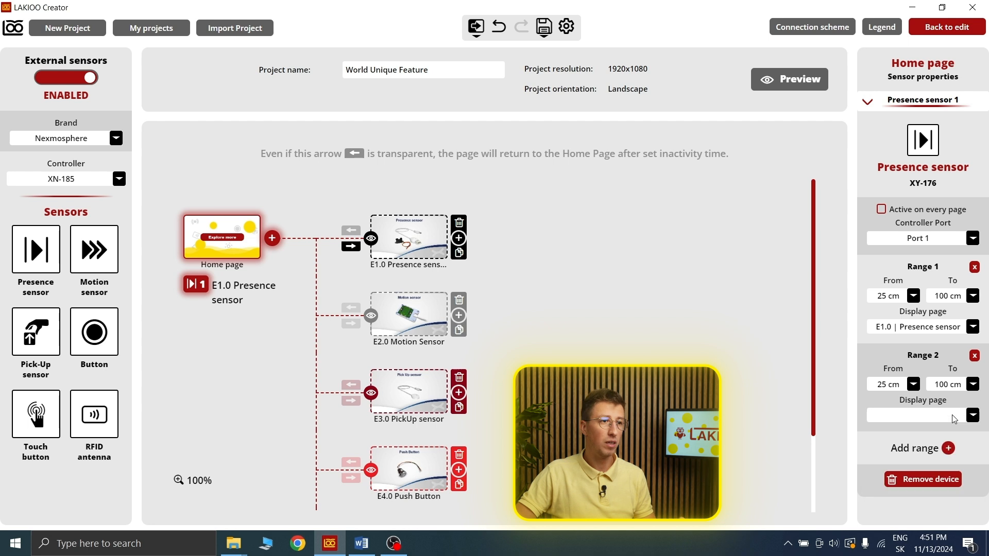
{"action": "left_click", "coordinate": [955, 421]}
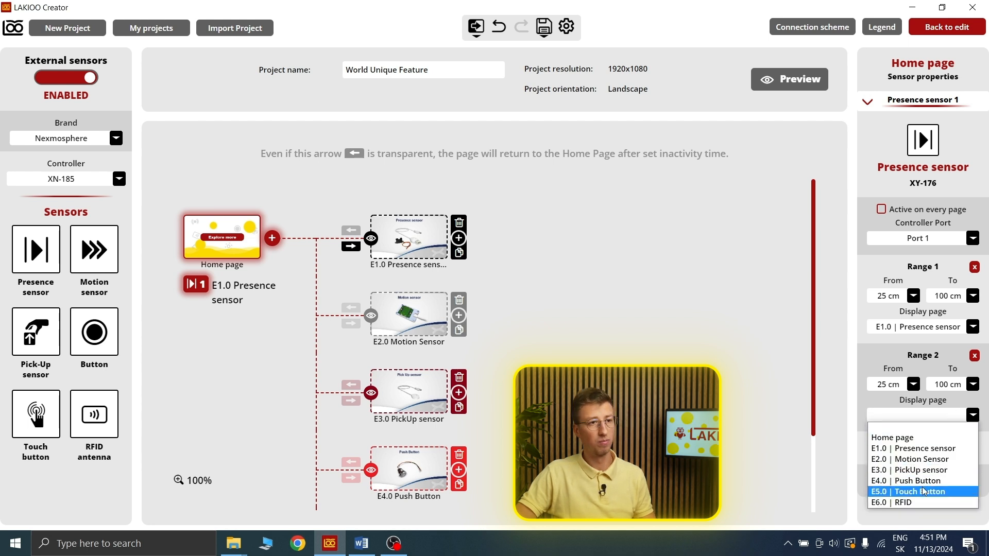
{"action": "left_click", "coordinate": [934, 420]}
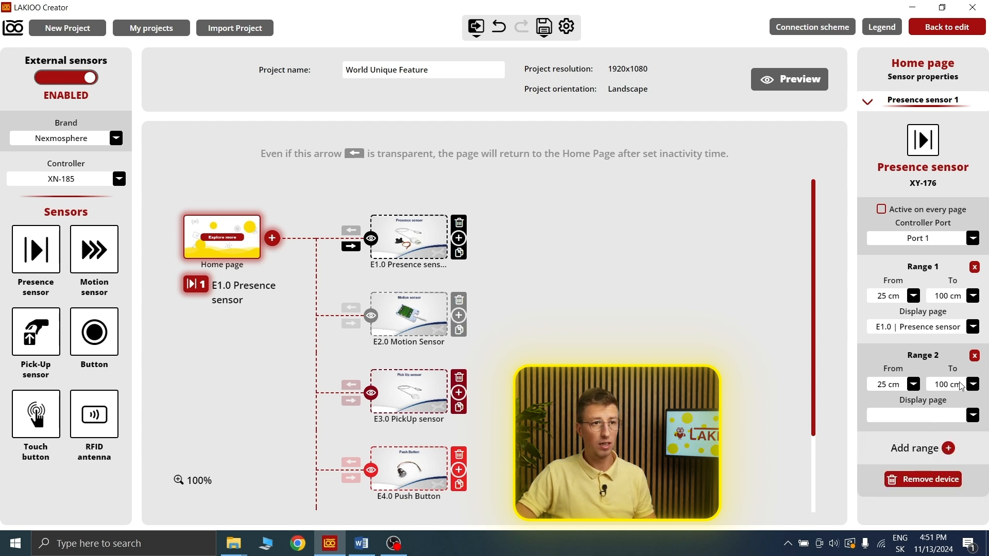
{"action": "left_click", "coordinate": [975, 356]}
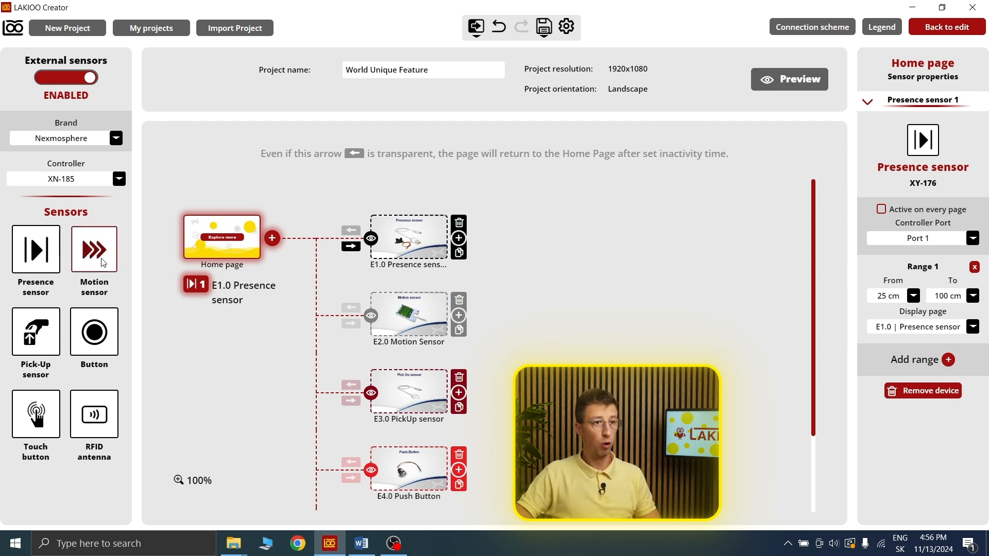
Assign a motion sensor to the Home page with a 1 m motion range that displays page E2.0 | Motion Sensor
{"action": "left_click_drag", "start_coordinate": [101, 262], "coordinate": [230, 250]}
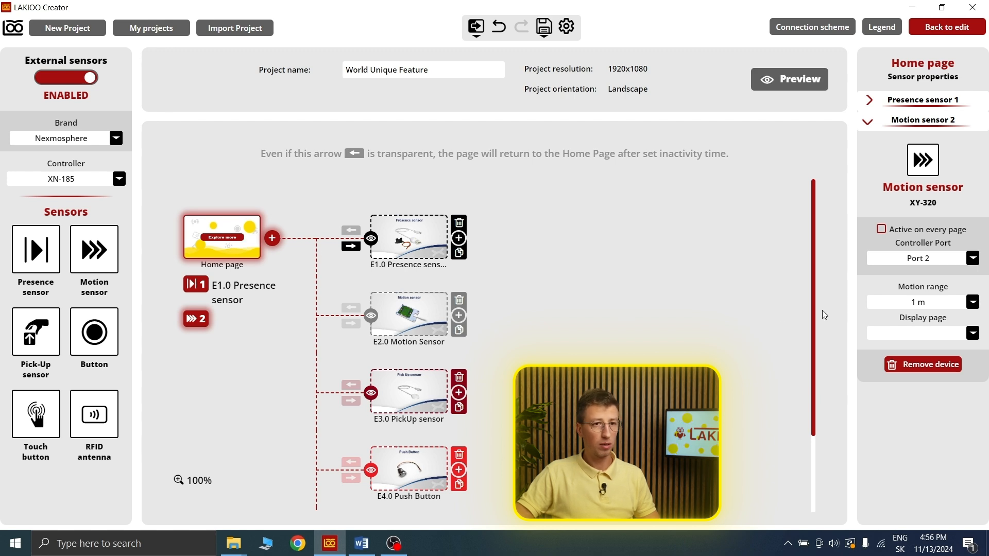
{"action": "left_click", "coordinate": [907, 333]}
{"action": "left_click", "coordinate": [927, 376]}
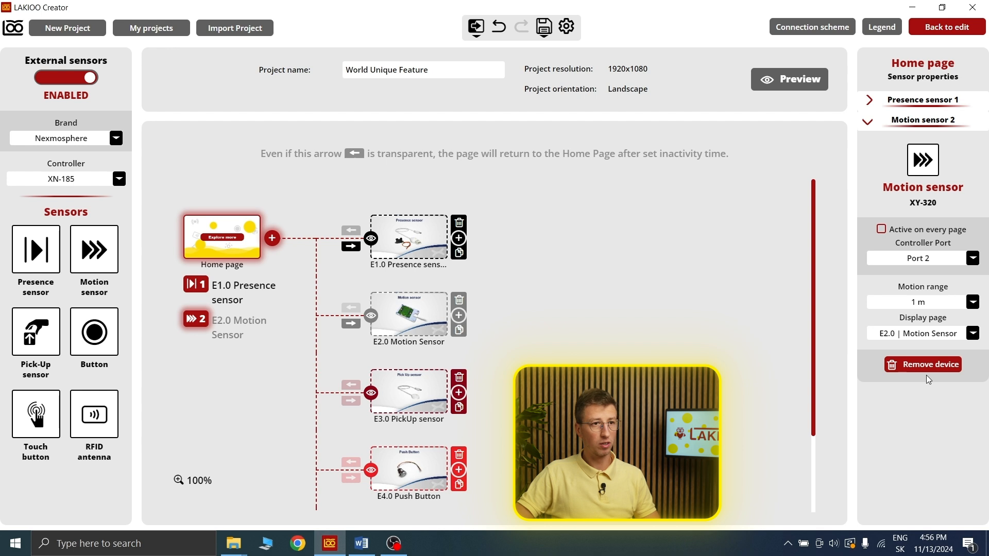
{"action": "left_click", "coordinate": [931, 308]}
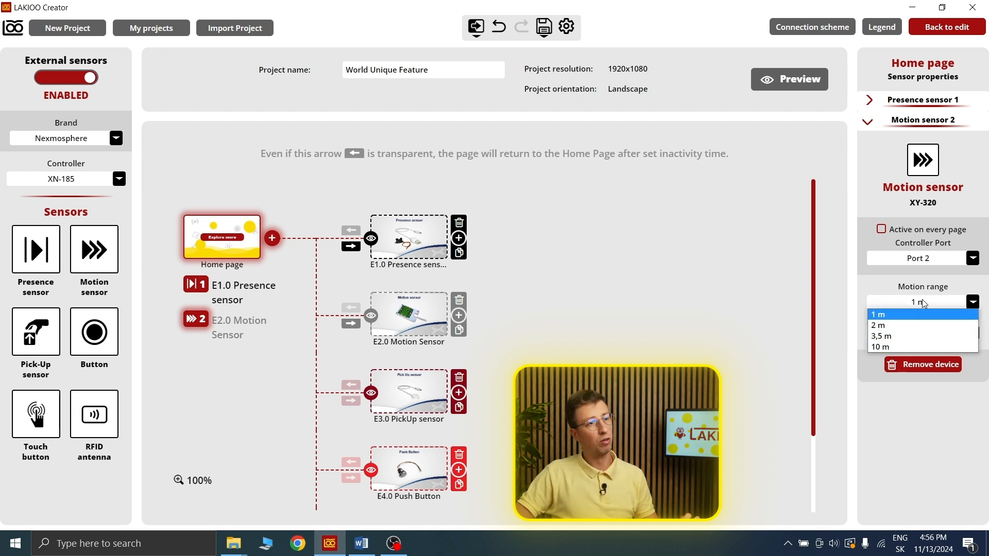
{"action": "left_click", "coordinate": [922, 299]}
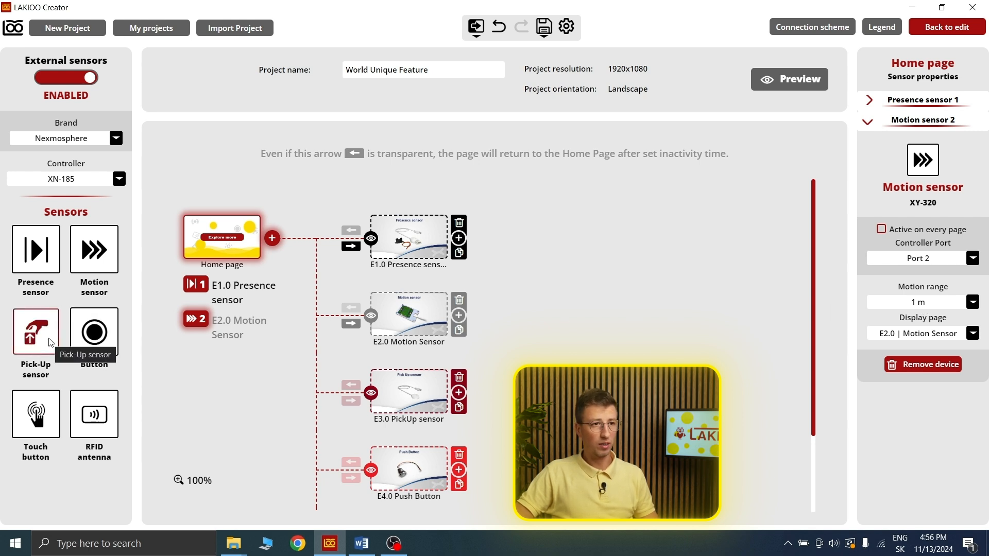
Assign a pick-up sensor to the Home page, showing E3.0 | PickUp sensor on pickup and leaving the put down page blank
{"action": "left_click_drag", "start_coordinate": [51, 343], "coordinate": [242, 245]}
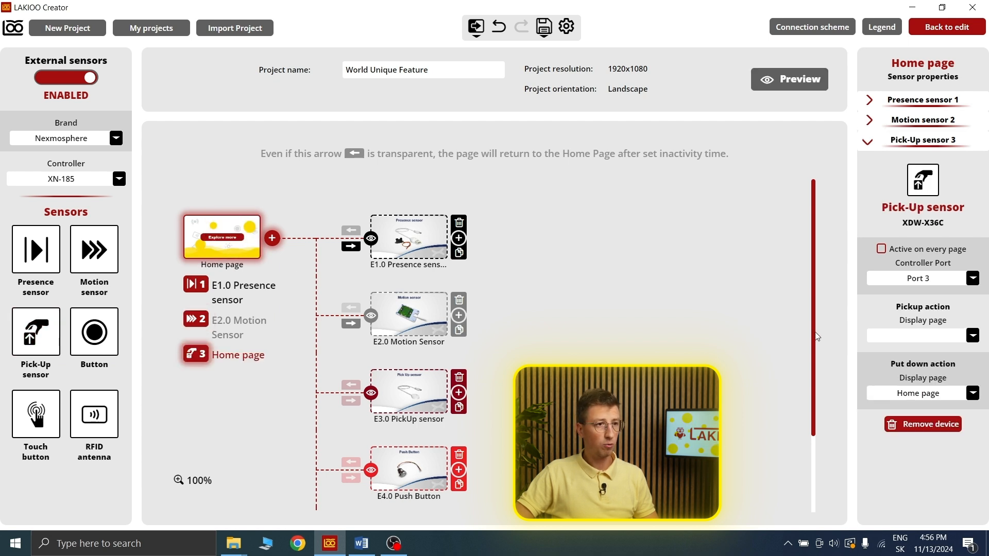
{"action": "left_click", "coordinate": [921, 335]}
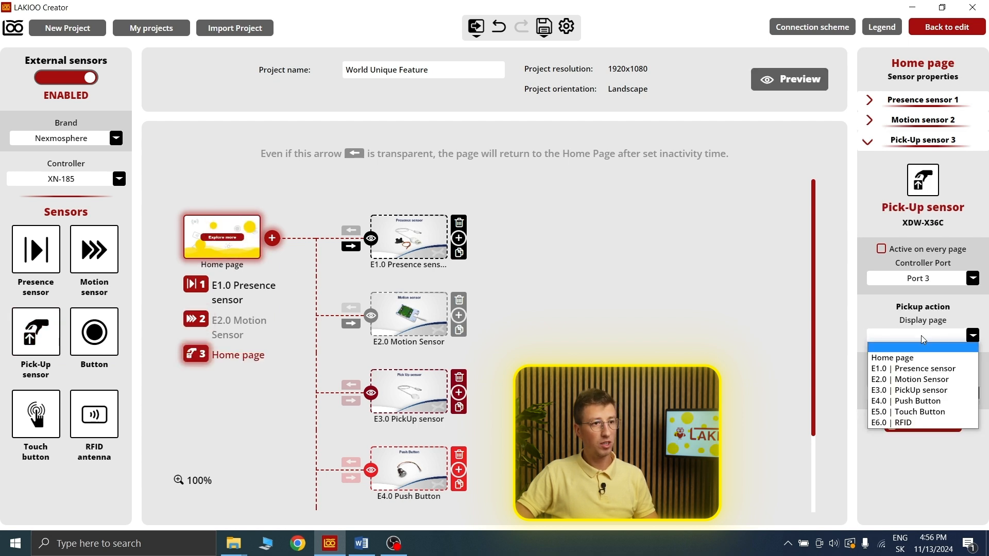
{"action": "left_click", "coordinate": [931, 390]}
{"action": "left_click", "coordinate": [932, 396]}
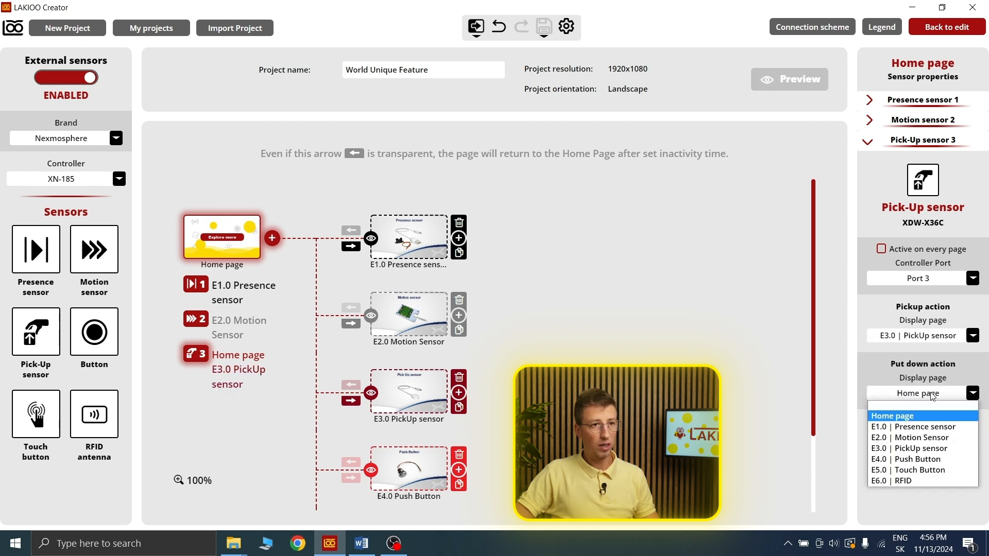
{"action": "left_click", "coordinate": [932, 404]}
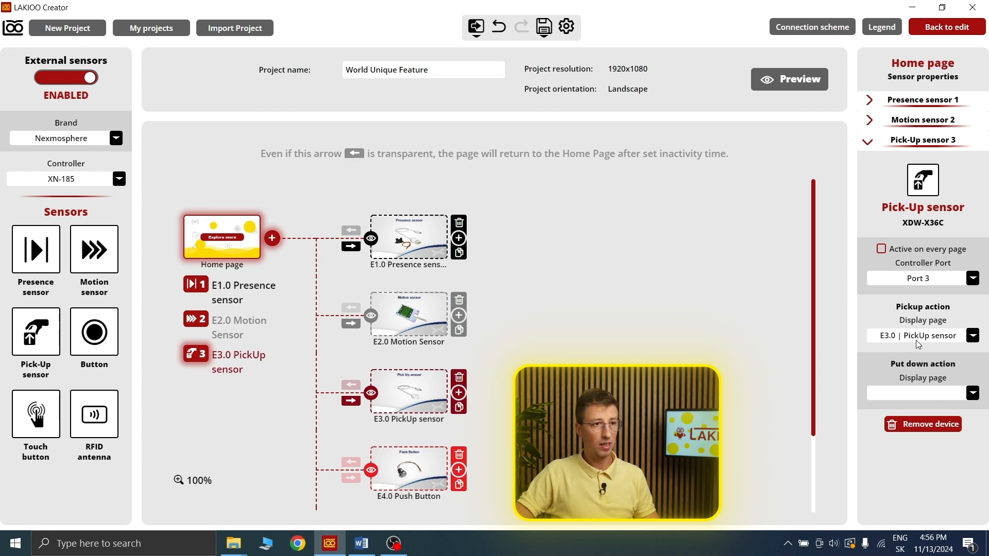
{"action": "left_click", "coordinate": [920, 393]}
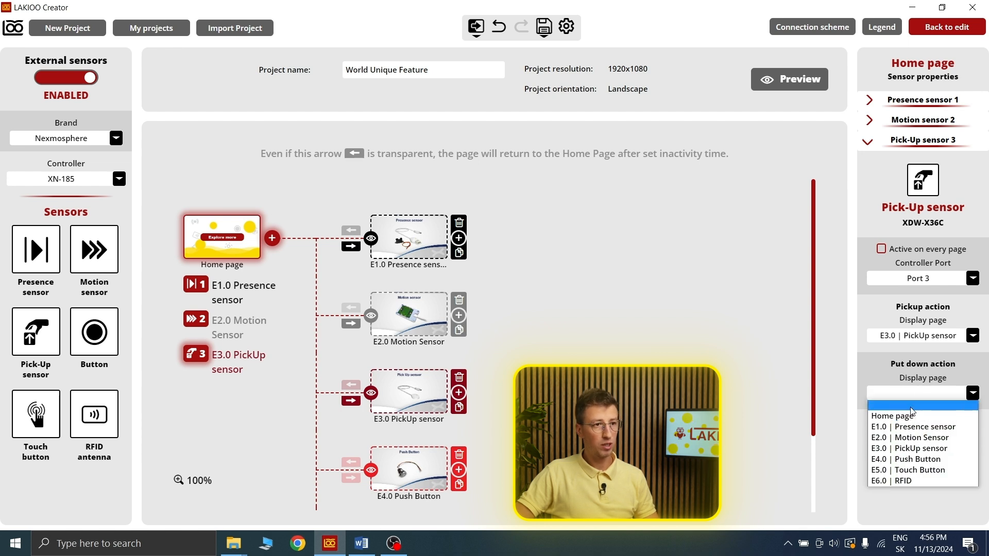
{"action": "left_click", "coordinate": [910, 407]}
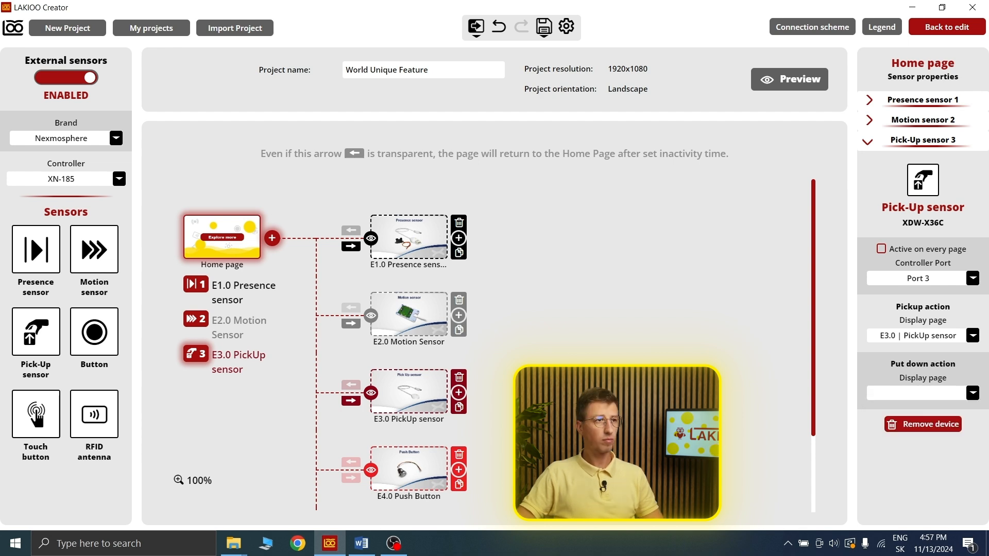
Assign a button device to the Home page and check the display page and interface port settings of its four buttons
{"action": "scroll", "coordinate": [164, 324], "scroll_direction": "down", "scroll_amount": 1}
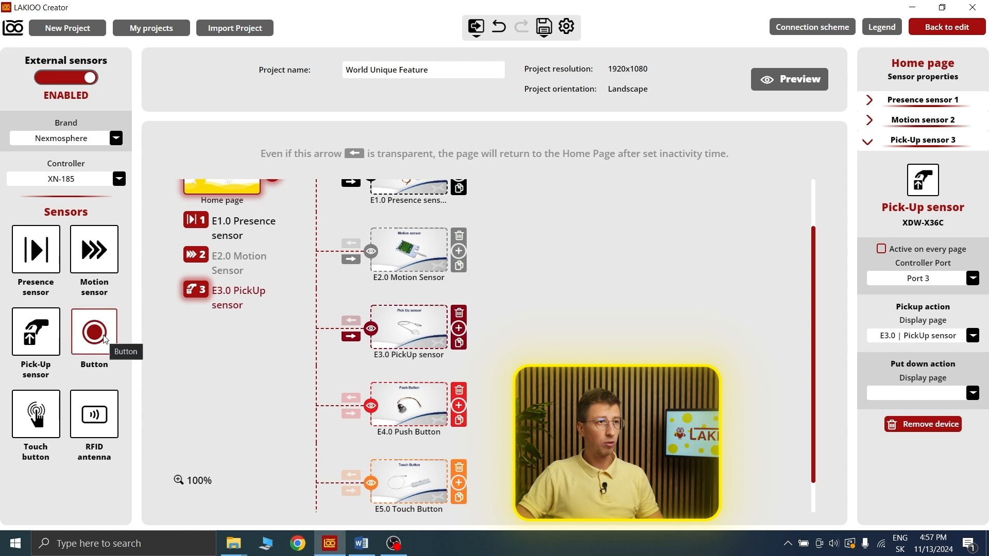
{"action": "scroll", "coordinate": [181, 357], "scroll_direction": "up", "scroll_amount": 1}
{"action": "left_click_drag", "start_coordinate": [94, 332], "coordinate": [231, 242]}
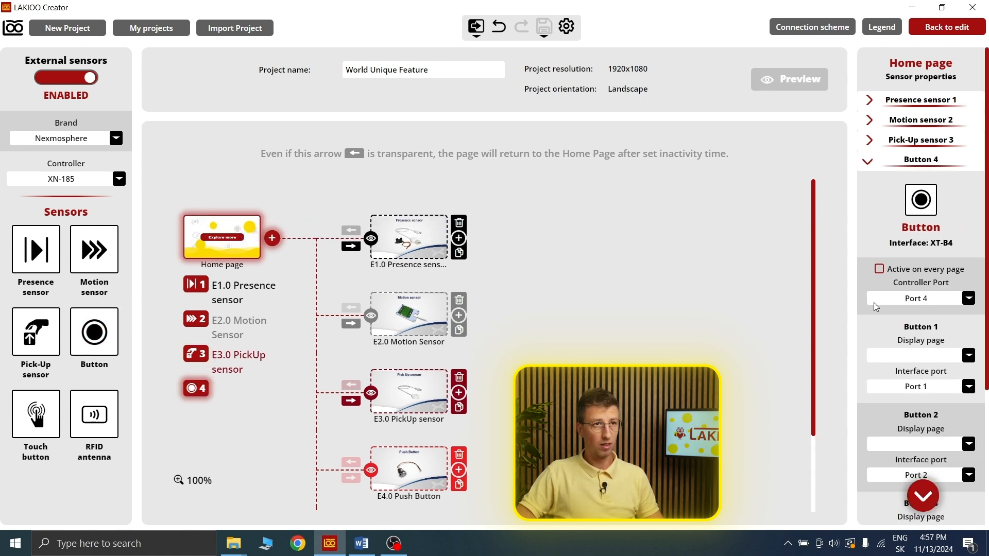
{"action": "scroll", "coordinate": [890, 315], "scroll_direction": "down", "scroll_amount": 1}
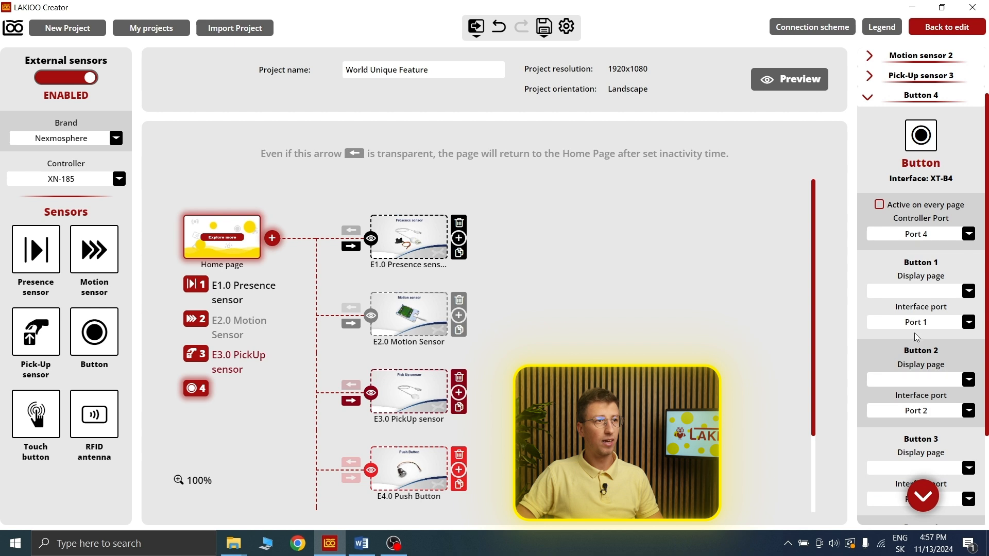
{"action": "scroll", "coordinate": [915, 335], "scroll_direction": "down", "scroll_amount": 2}
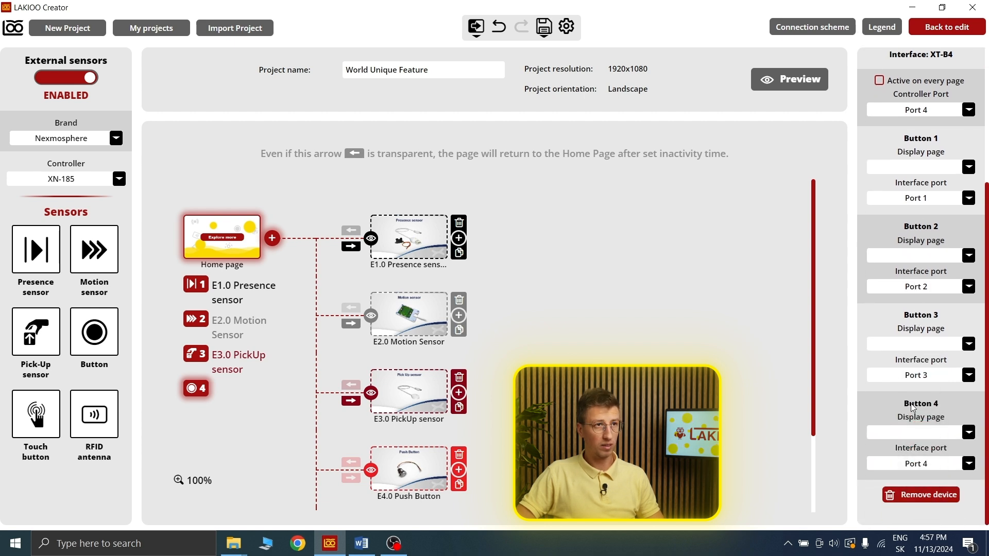
{"action": "scroll", "coordinate": [910, 408], "scroll_direction": "up", "scroll_amount": 2}
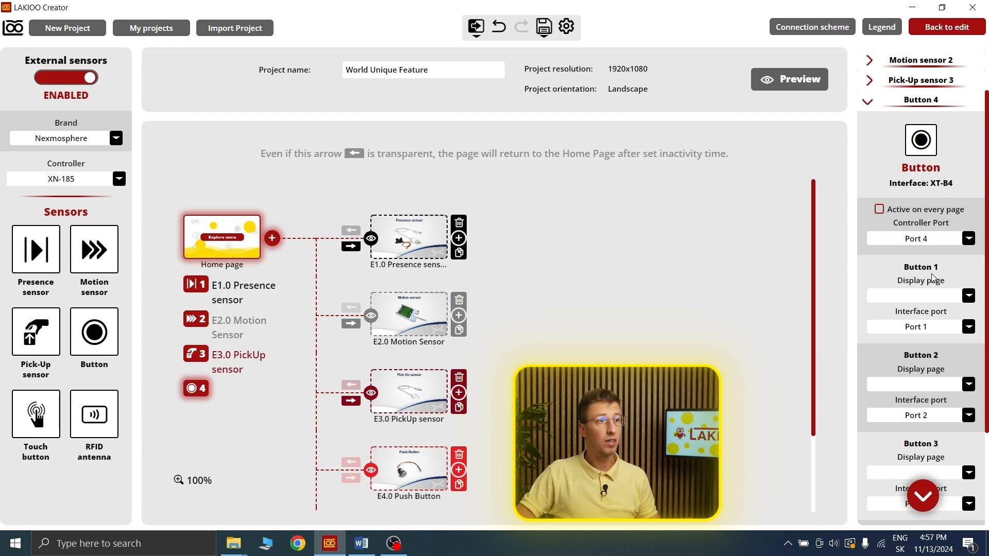
{"action": "scroll", "coordinate": [930, 288], "scroll_direction": "down", "scroll_amount": 3}
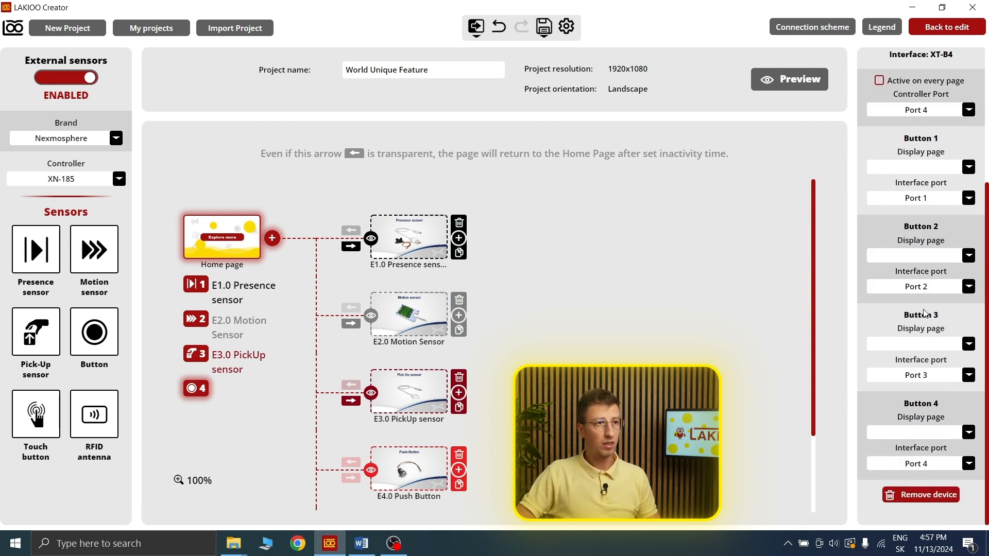
{"action": "scroll", "coordinate": [926, 304], "scroll_direction": "up", "scroll_amount": 1}
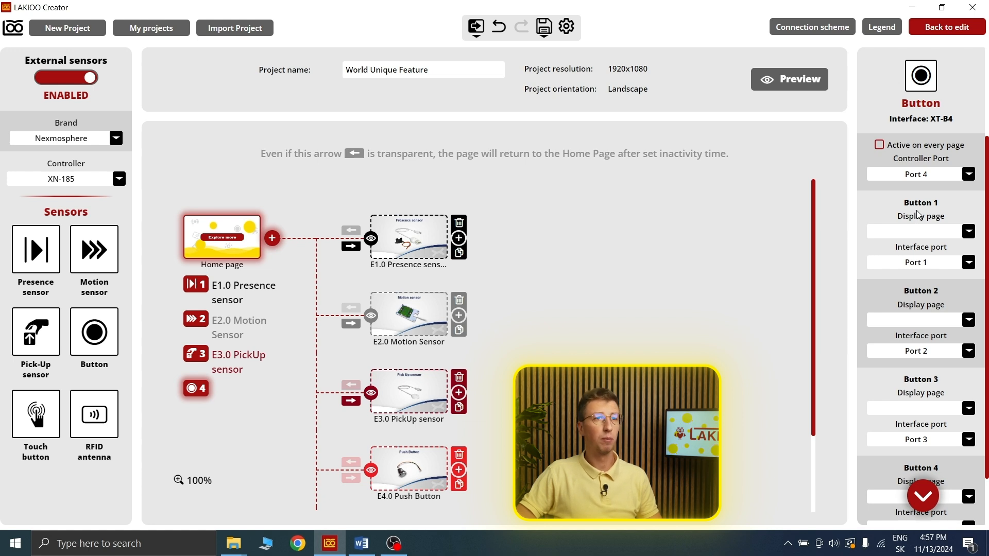
Check the button device's controller port and set Button 1 to display page E4.0 | Push Button
{"action": "left_click", "coordinate": [916, 177]}
{"action": "left_click", "coordinate": [917, 176]}
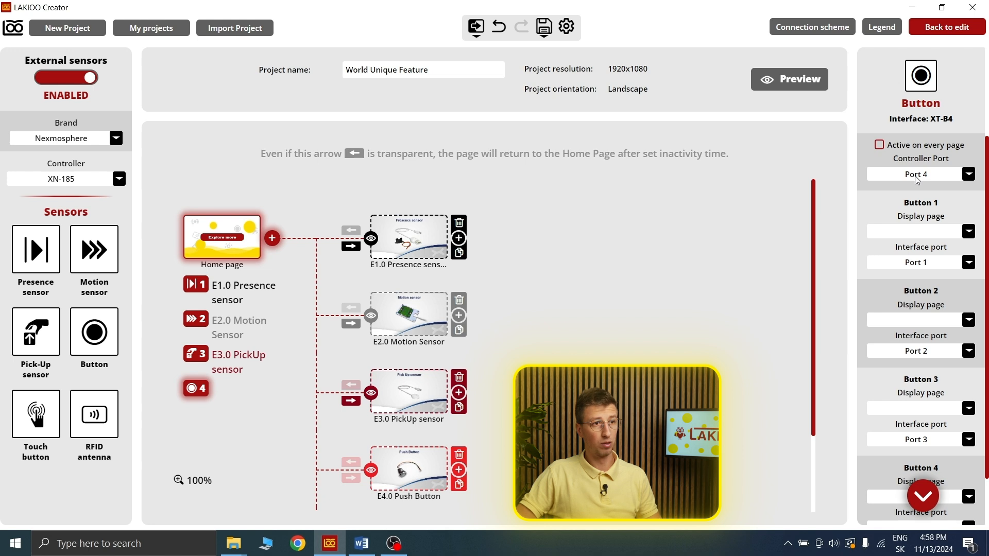
{"action": "left_click", "coordinate": [922, 230]}
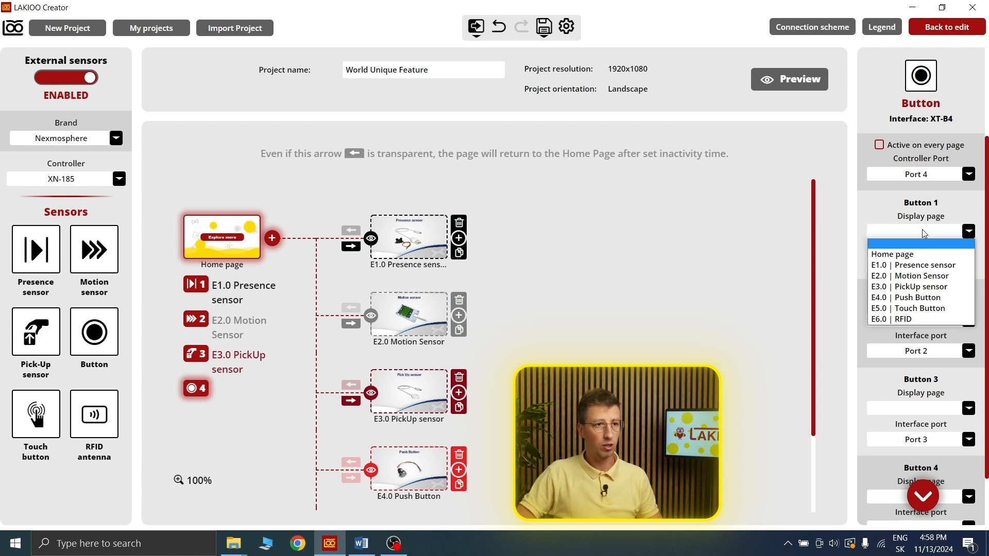
{"action": "left_click", "coordinate": [911, 299]}
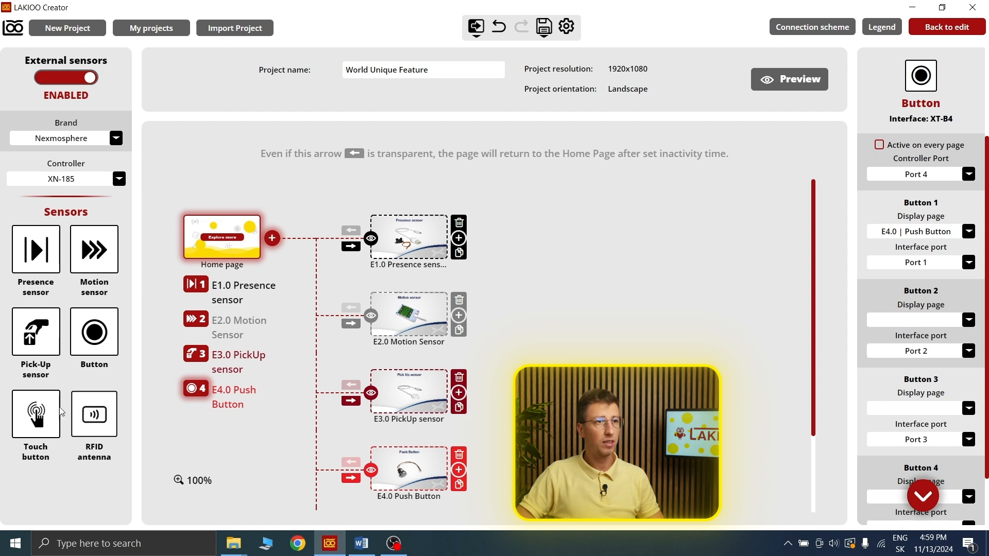
Assign a touch button to the Home page, with Touch button 1 displaying page E5.0 | Touch Button
{"action": "left_click_drag", "start_coordinate": [37, 416], "coordinate": [244, 250]}
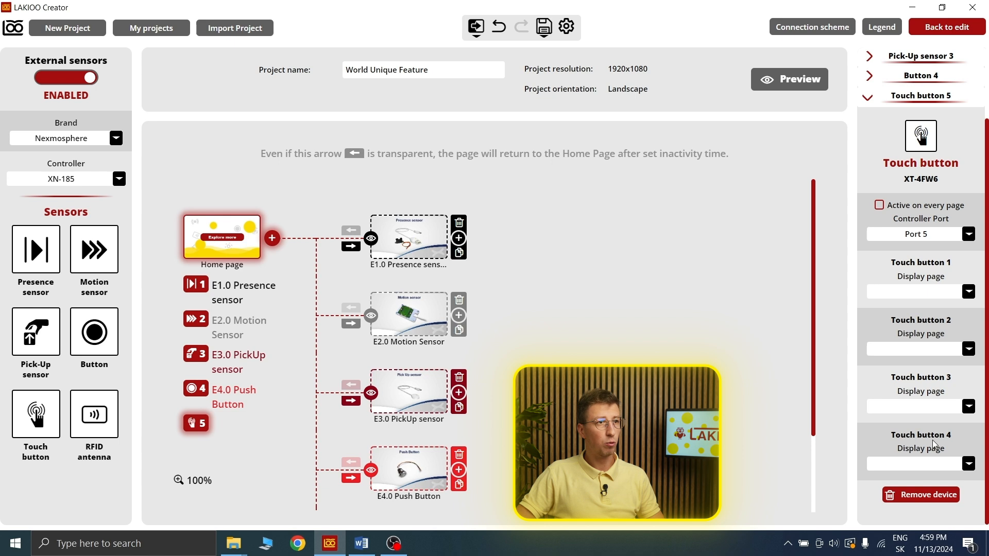
{"action": "left_click", "coordinate": [915, 293]}
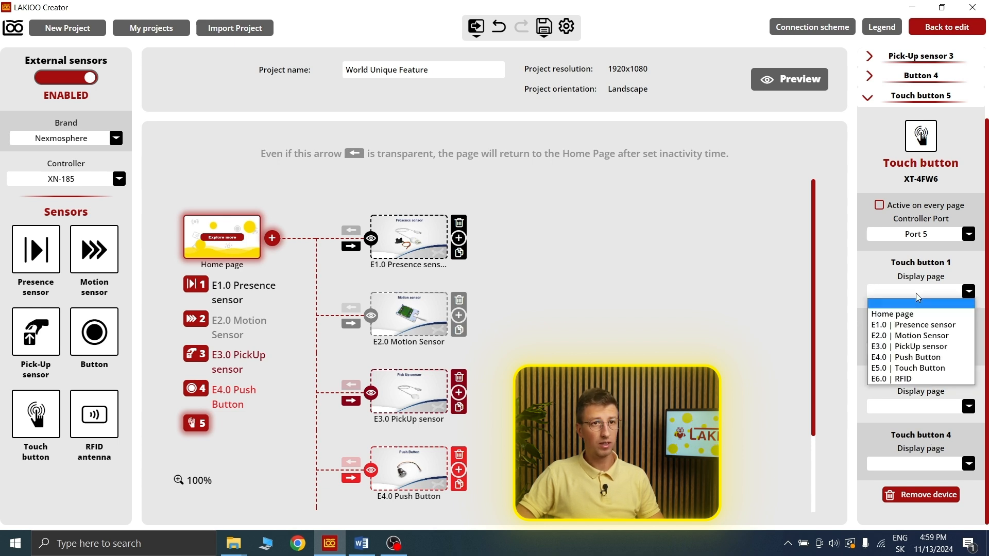
{"action": "left_click", "coordinate": [929, 368]}
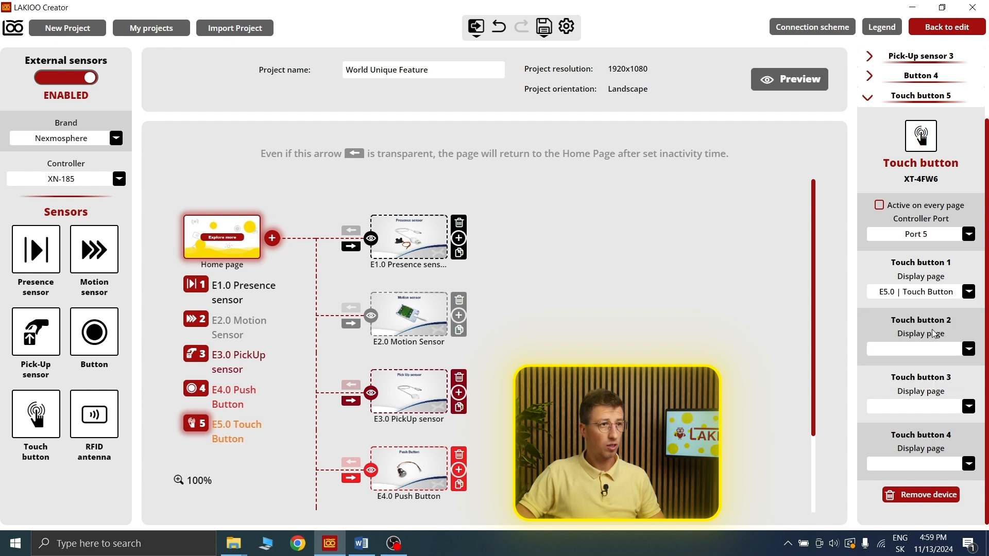
{"action": "scroll", "coordinate": [372, 349], "scroll_direction": "down", "scroll_amount": 3}
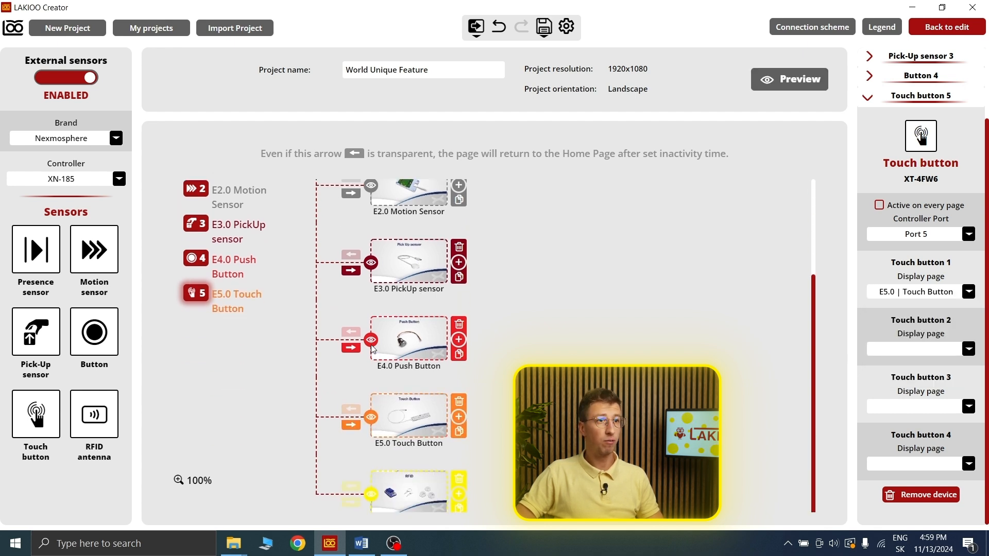
{"action": "scroll", "coordinate": [291, 352], "scroll_direction": "up", "scroll_amount": 3}
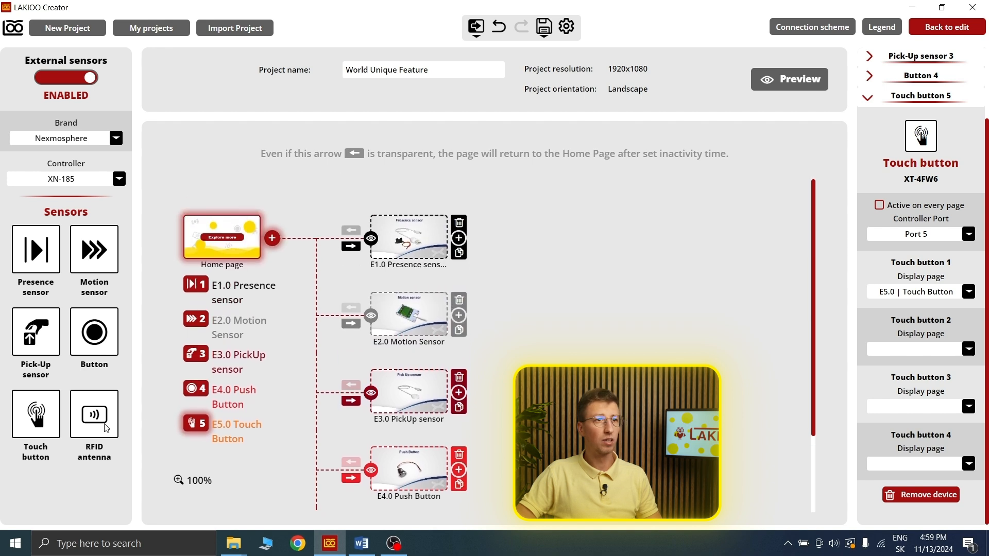
Assign an RFID antenna to the Home page and check its model and controller port options, keeping XR-A55 and Port 6
{"action": "left_click_drag", "start_coordinate": [82, 426], "coordinate": [217, 237]}
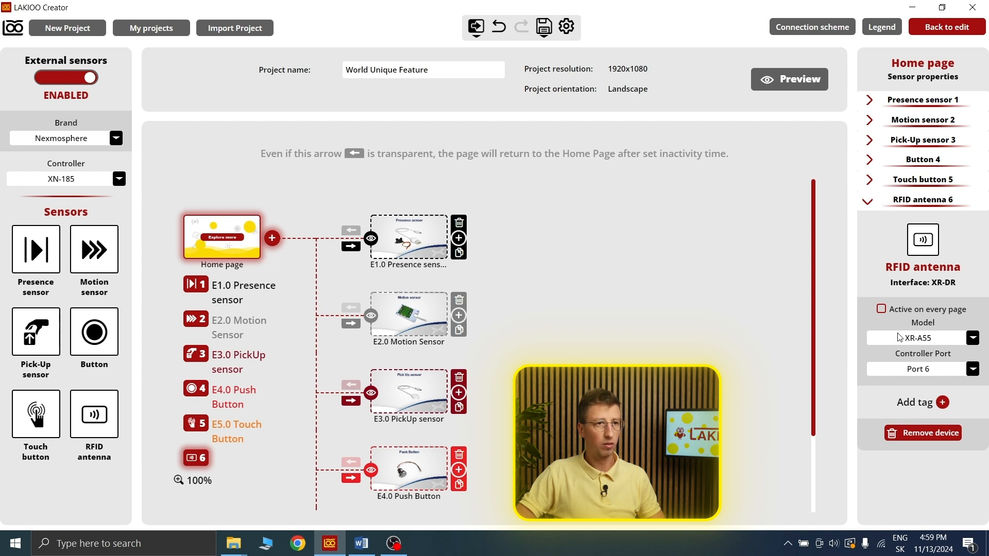
{"action": "left_click", "coordinate": [926, 338]}
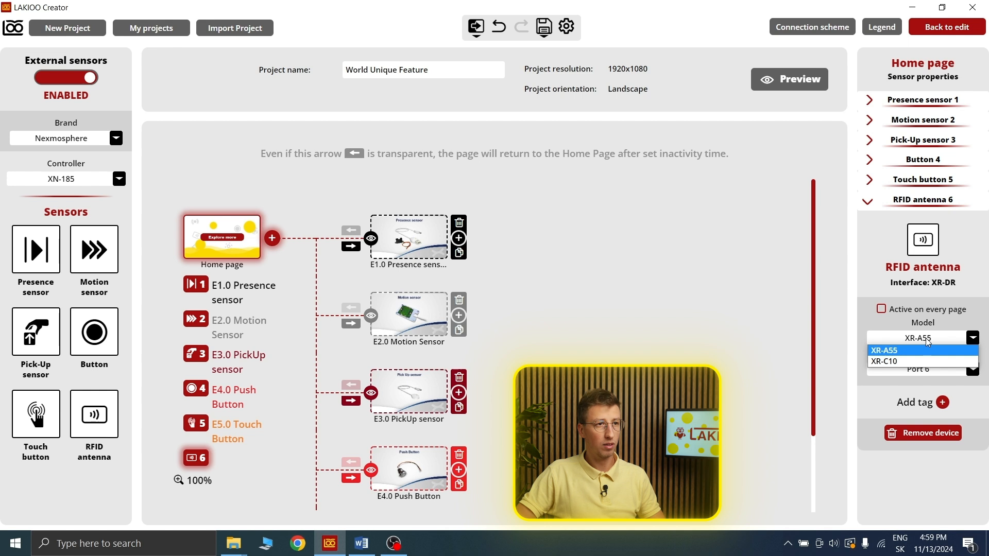
{"action": "left_click", "coordinate": [925, 338]}
{"action": "left_click", "coordinate": [925, 371]}
{"action": "left_click", "coordinate": [925, 373]}
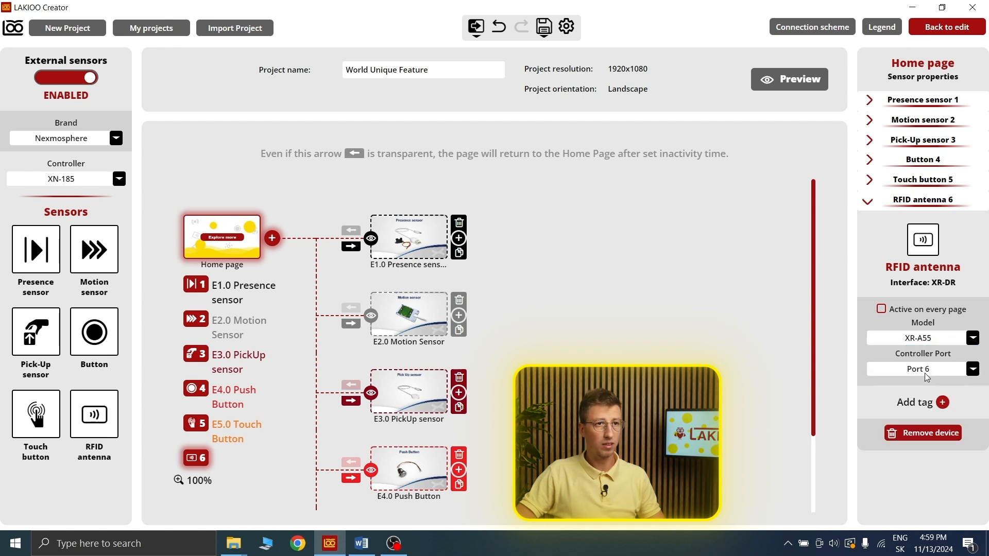
Add a tag with ID 1 to the RFID antenna that displays page E6.0 | RFID
{"action": "left_click", "coordinate": [943, 403]}
{"action": "type", "text": "1"}
{"action": "left_click", "coordinate": [927, 454]}
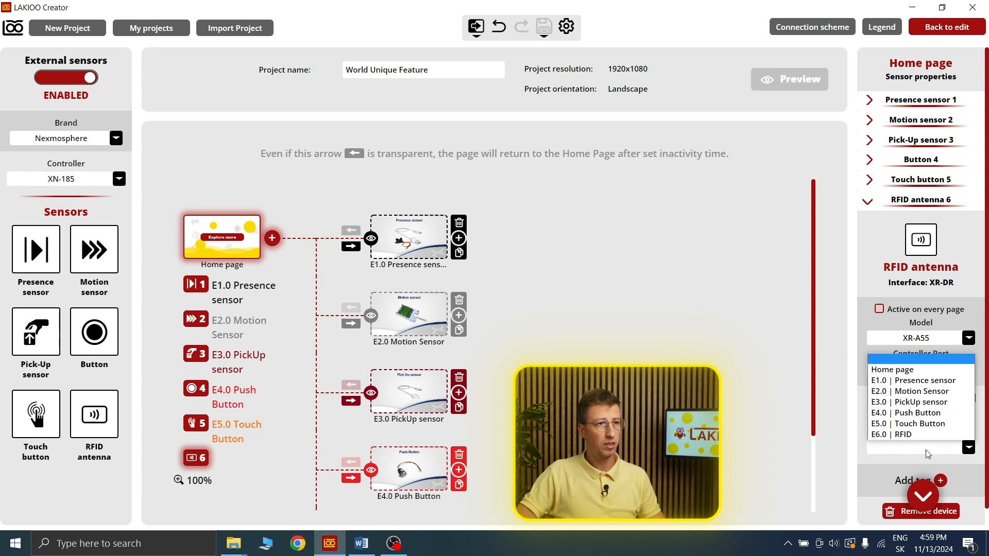
{"action": "left_click", "coordinate": [912, 433]}
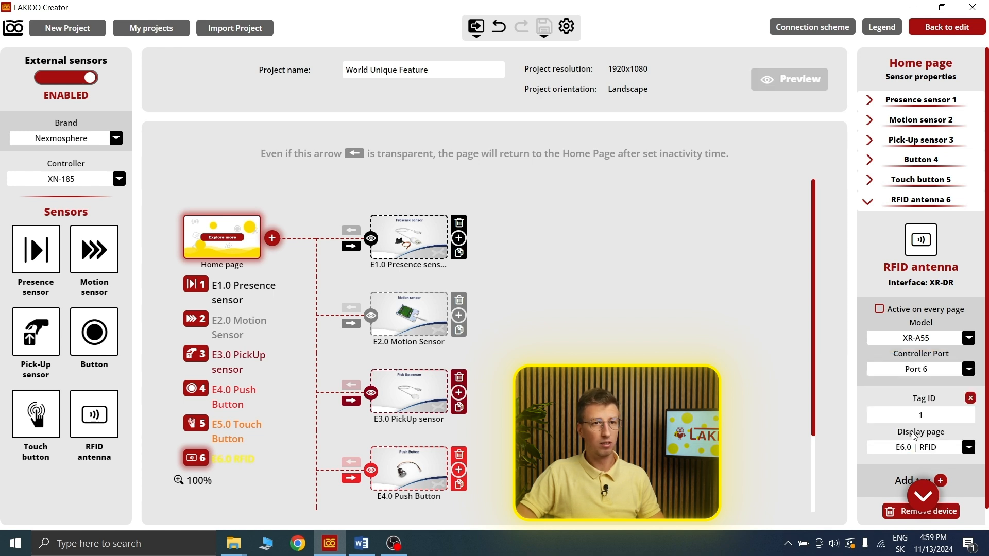
{"action": "left_click", "coordinate": [660, 333]}
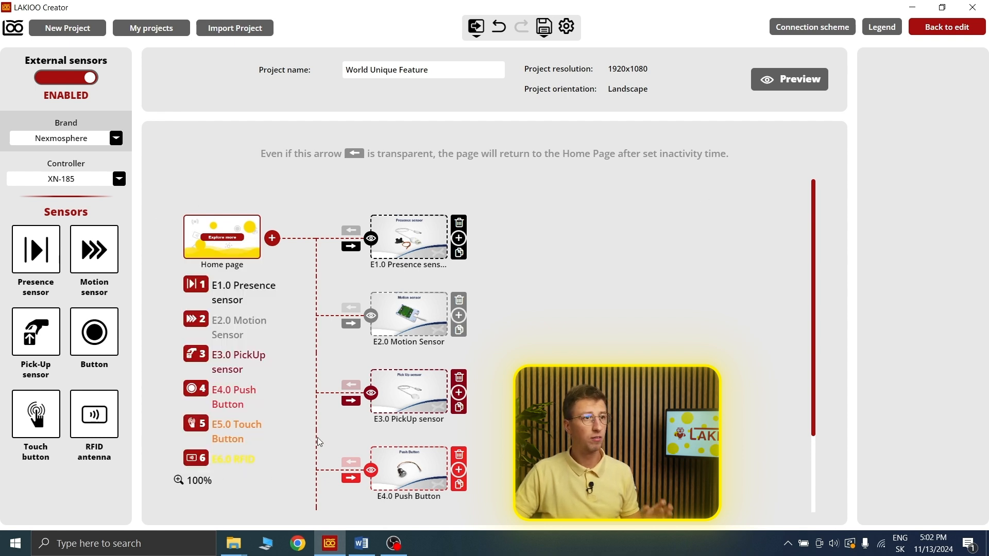
Review the sensors assigned to the Home page, including the pick-up sensor's controller port and display pages
{"action": "scroll", "coordinate": [305, 382], "scroll_direction": "down", "scroll_amount": 3}
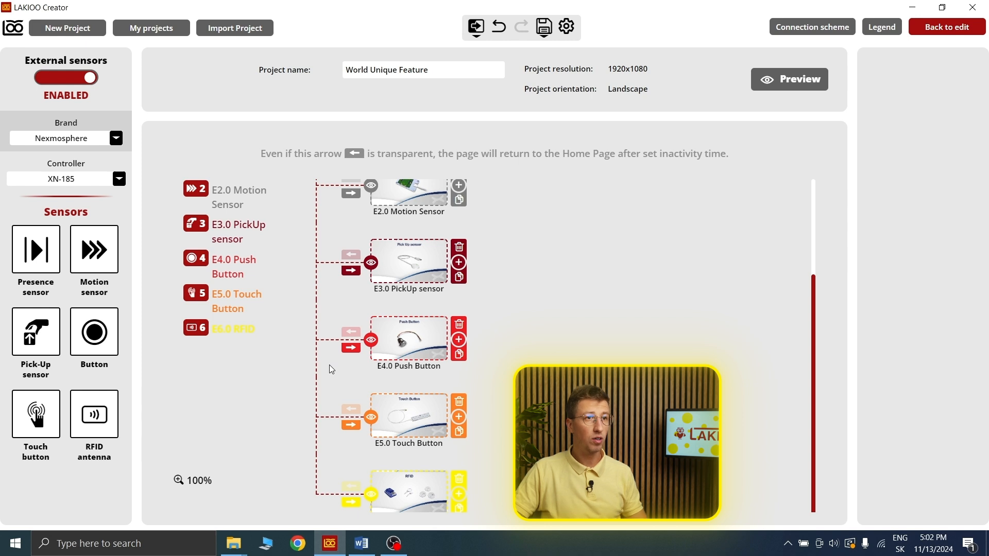
{"action": "scroll", "coordinate": [329, 364], "scroll_direction": "up", "scroll_amount": 3}
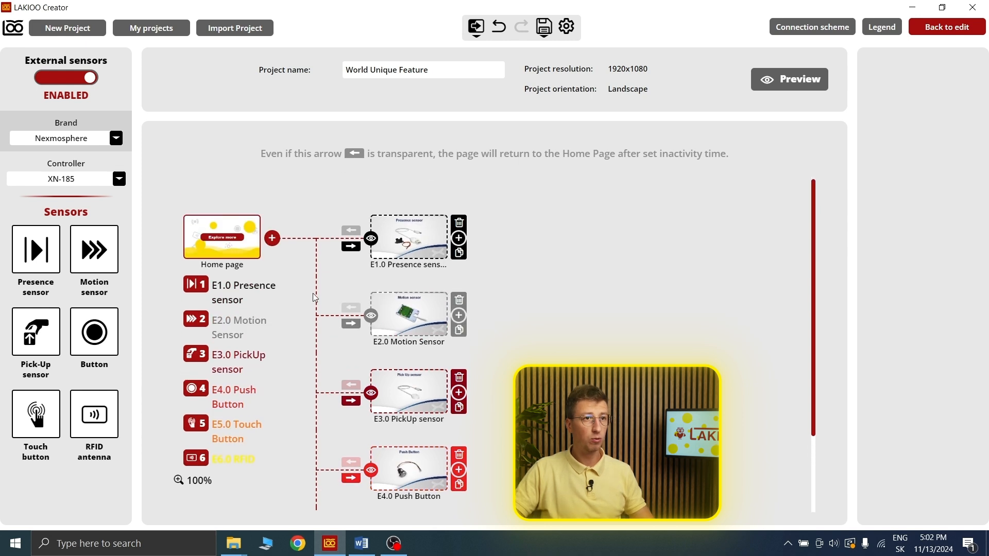
{"action": "left_click", "coordinate": [235, 254]}
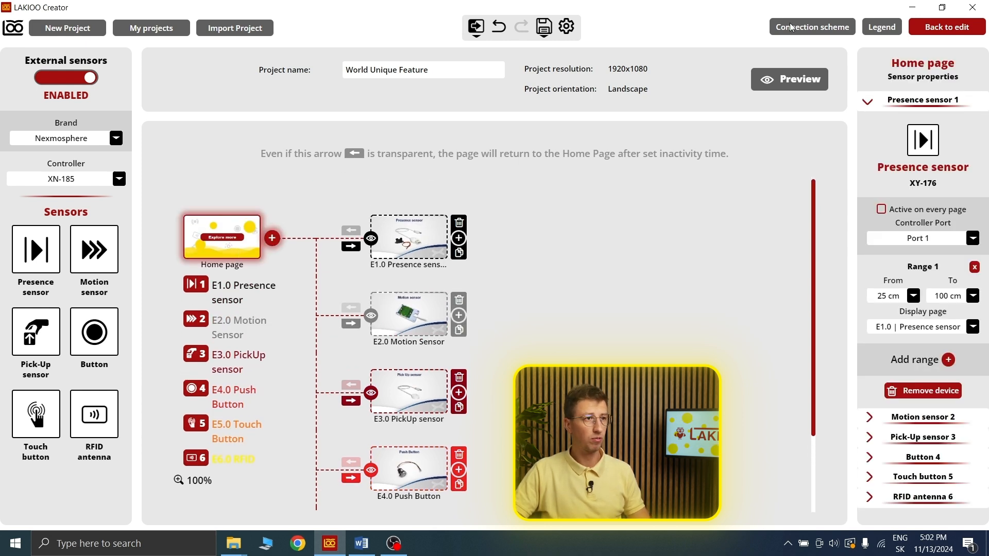
{"action": "left_click", "coordinate": [872, 104]}
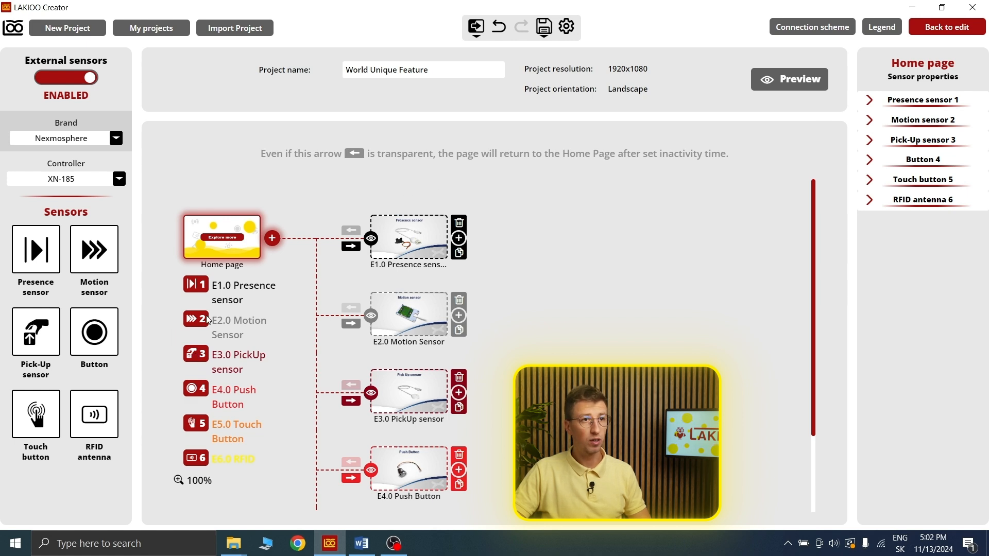
{"action": "left_click", "coordinate": [197, 360]}
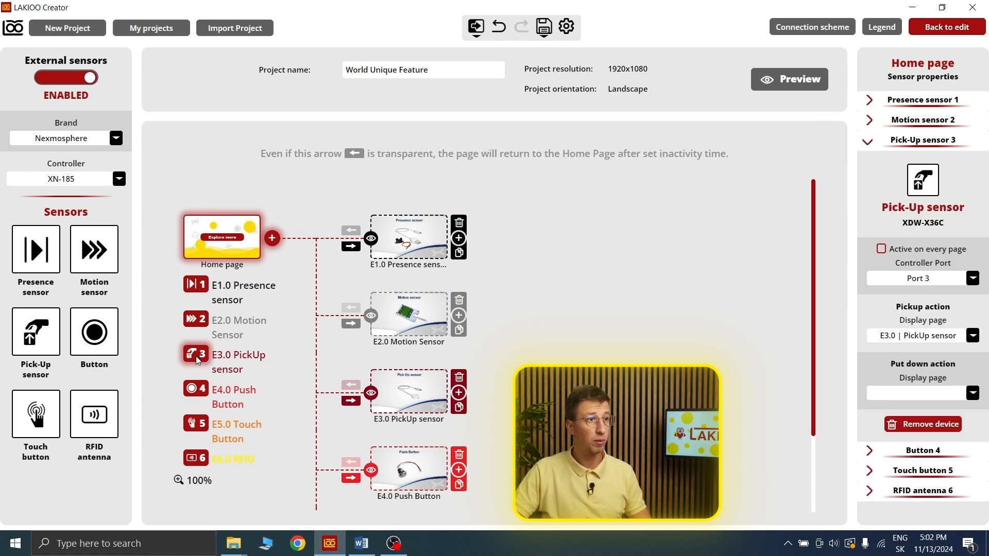
{"action": "left_click", "coordinate": [924, 280]}
{"action": "left_click", "coordinate": [924, 281]}
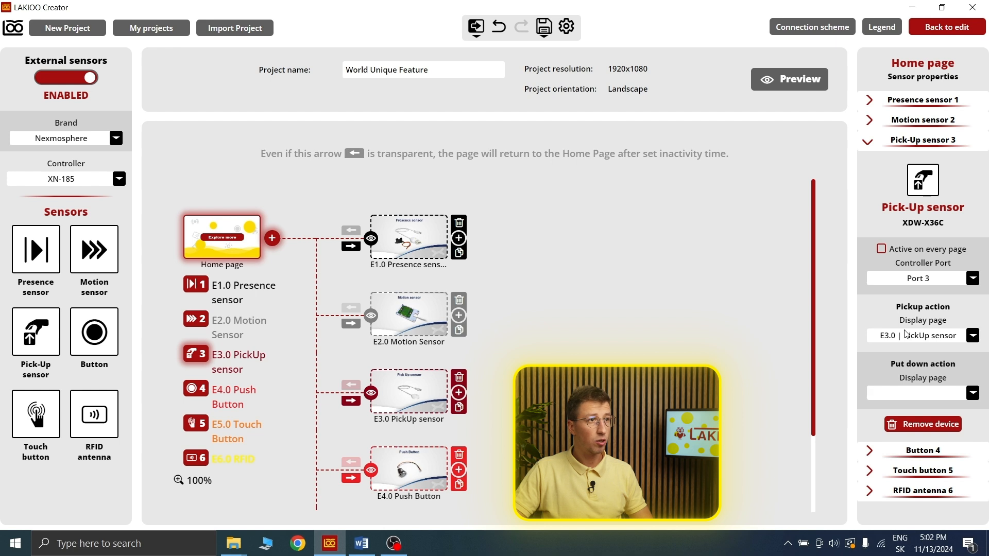
{"action": "left_click", "coordinate": [538, 305]}
{"action": "scroll", "coordinate": [538, 304], "scroll_direction": "down", "scroll_amount": 3}
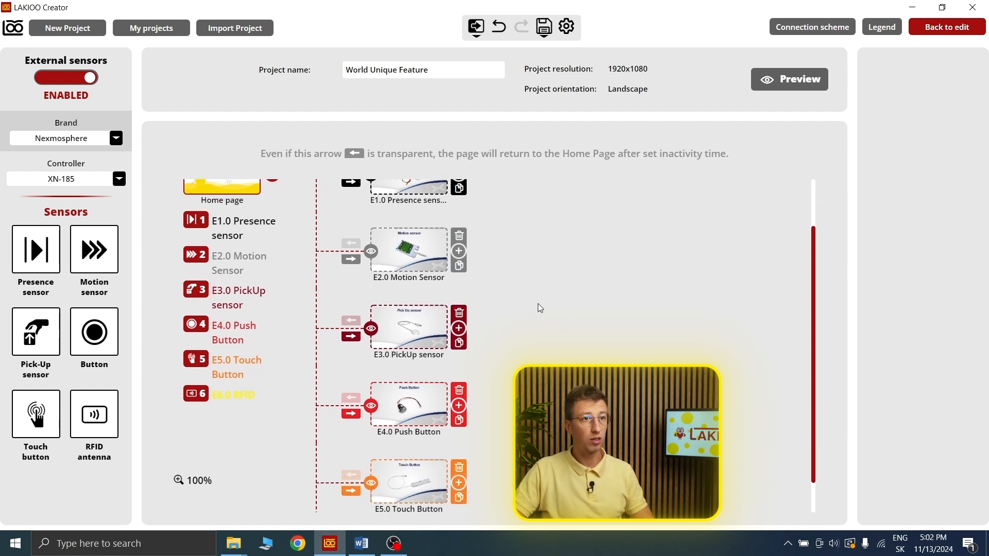
{"action": "scroll", "coordinate": [538, 304], "scroll_direction": "up", "scroll_amount": 3}
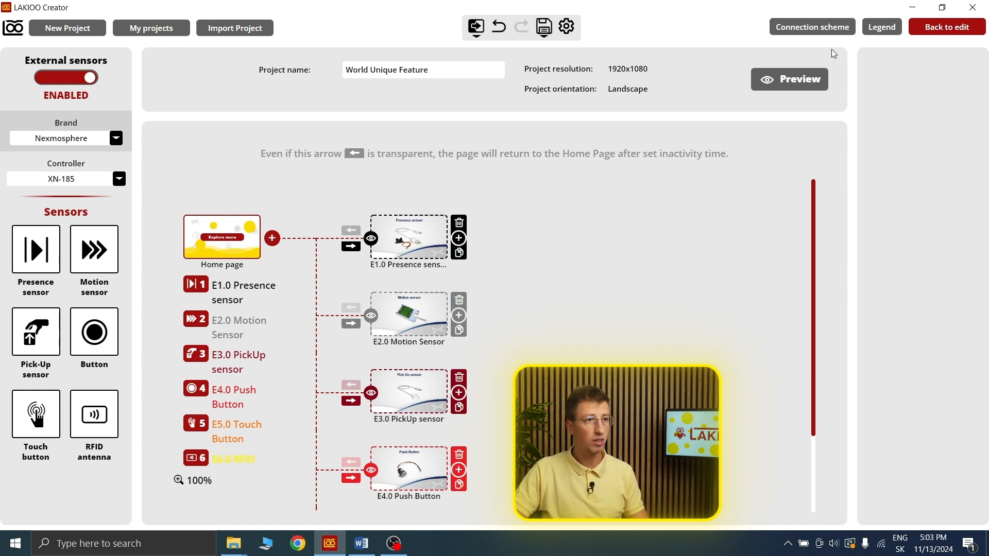
Examine the external sensors connection scheme at 100% zoom, close it, and open the legend
{"action": "left_click", "coordinate": [807, 31]}
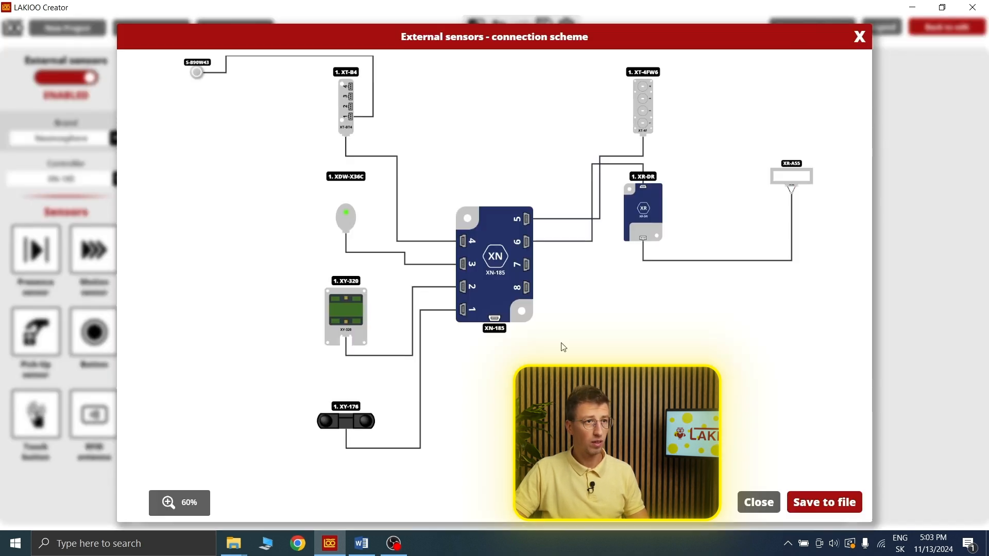
{"action": "left_click", "coordinate": [196, 504]}
{"action": "left_click", "coordinate": [196, 403]}
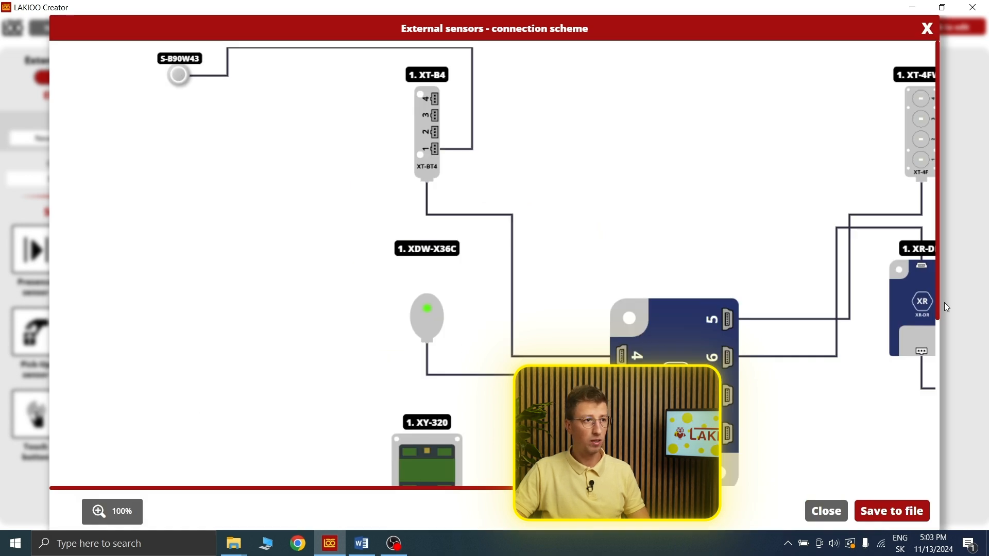
{"action": "left_click_drag", "start_coordinate": [939, 308], "coordinate": [929, 253]}
{"action": "left_click_drag", "start_coordinate": [569, 488], "coordinate": [695, 487]}
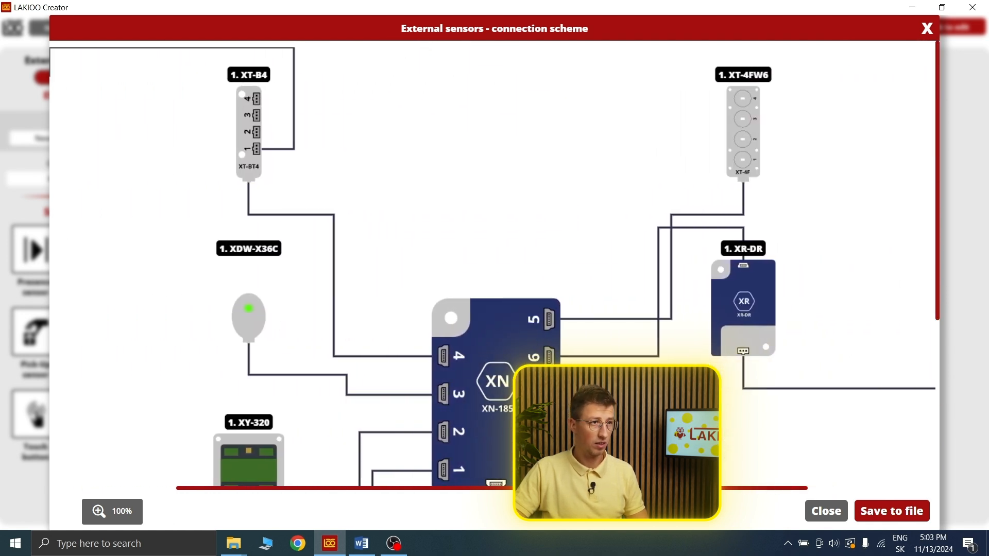
{"action": "scroll", "coordinate": [741, 438], "scroll_direction": "down", "scroll_amount": 3}
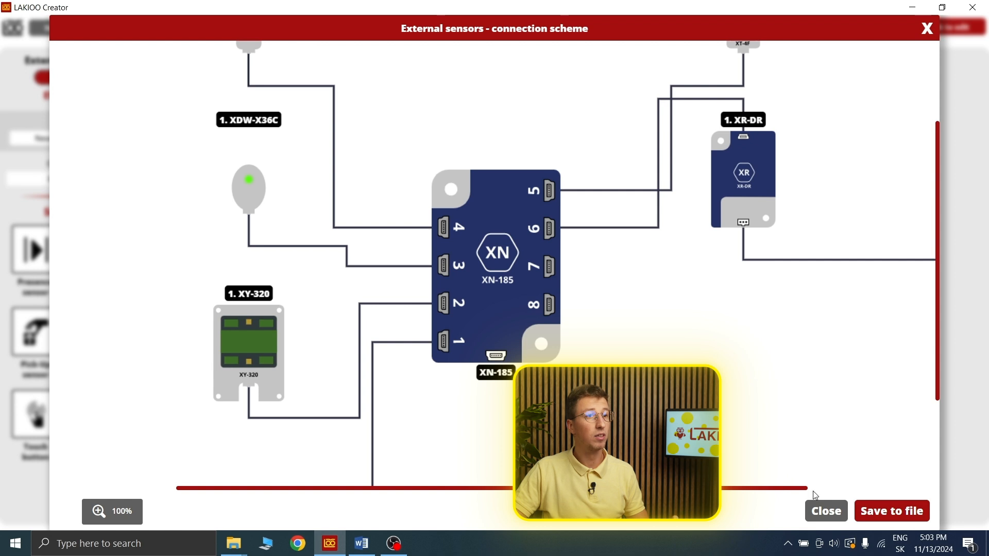
{"action": "left_click", "coordinate": [826, 512]}
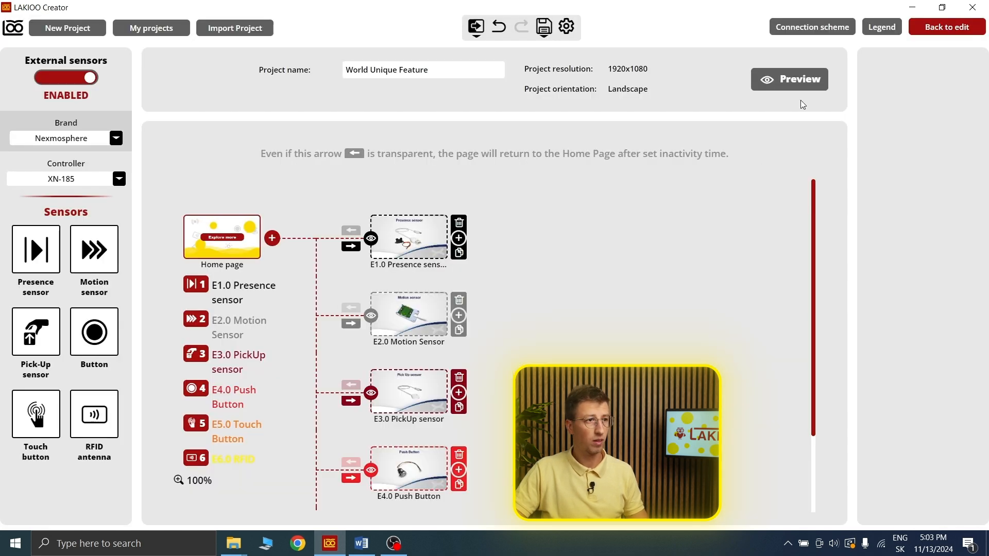
{"action": "left_click", "coordinate": [882, 28]}
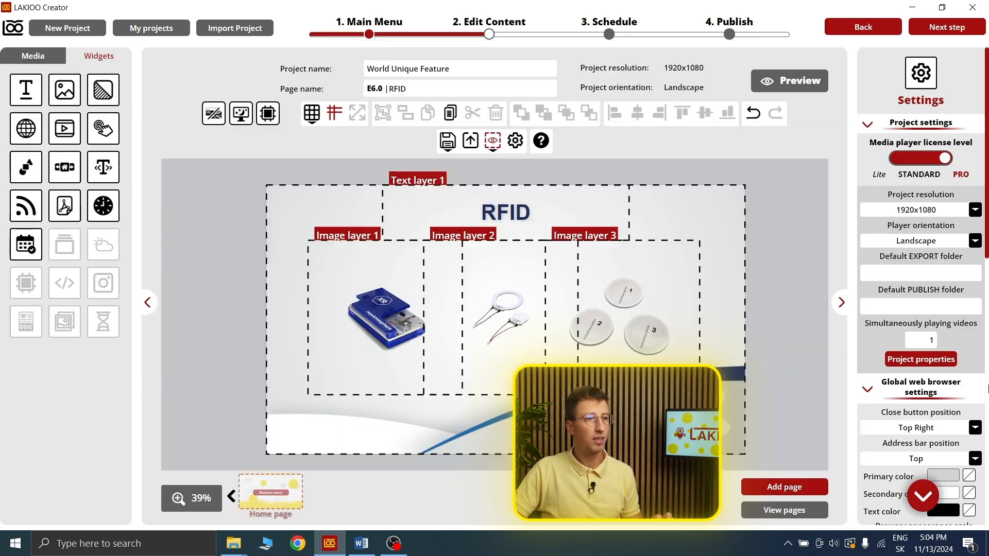
Examine the project's inactivity settings, focusing on the time before the return to the home page
{"action": "scroll", "coordinate": [927, 405], "scroll_direction": "down", "scroll_amount": 10}
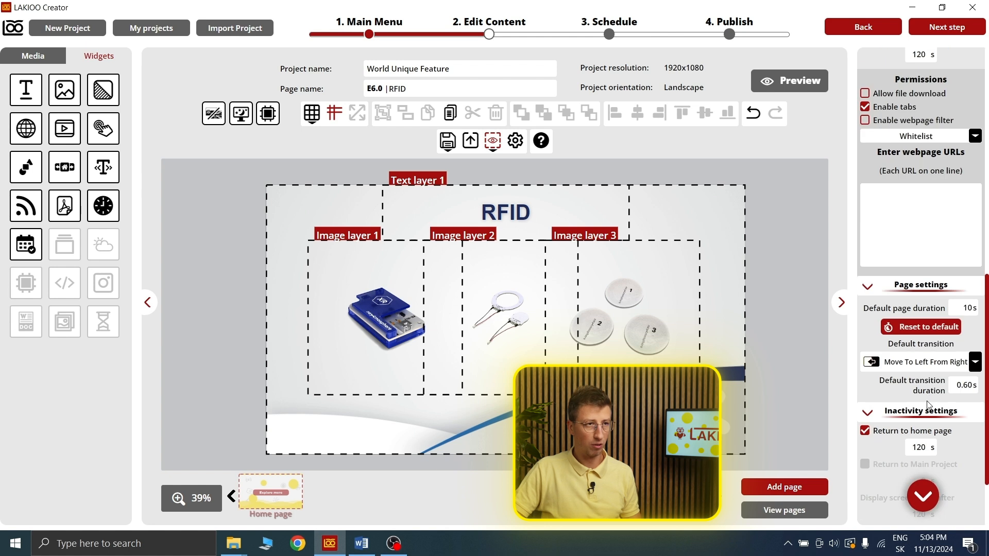
{"action": "scroll", "coordinate": [925, 447], "scroll_direction": "down", "scroll_amount": 2}
{"action": "left_click_drag", "start_coordinate": [928, 385], "coordinate": [912, 384]}
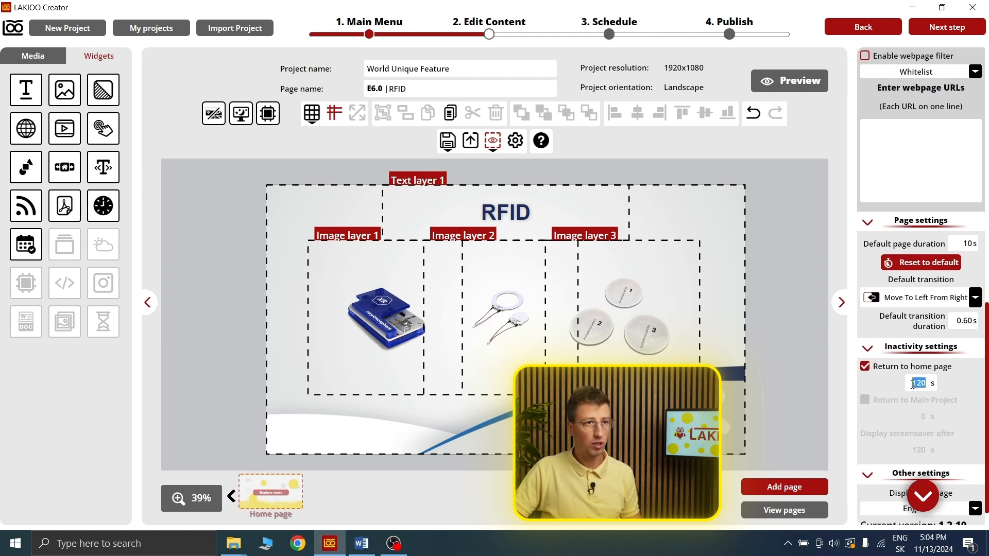
{"action": "left_click", "coordinate": [897, 389]}
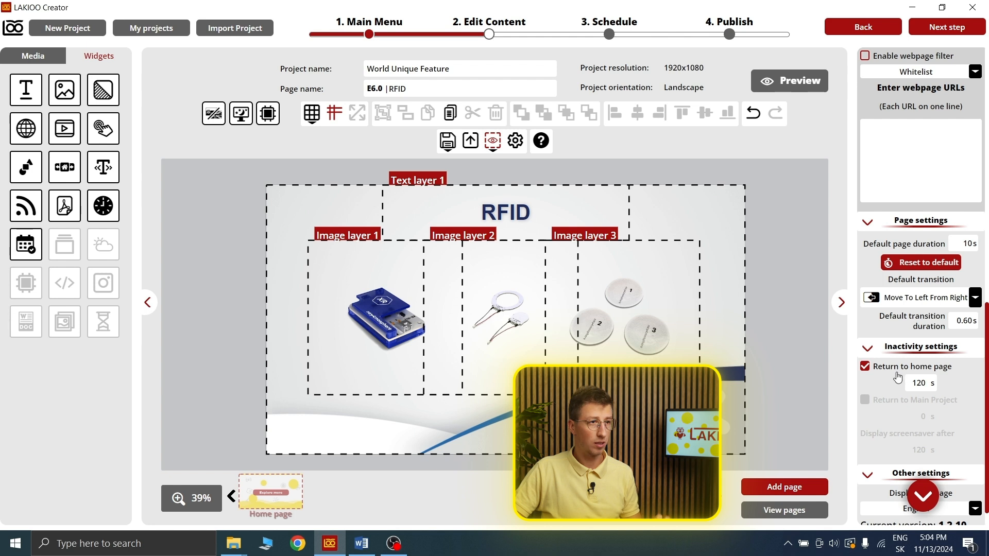
In the external sensors editor, assign a button to the E4.0 Push Button page and set its Button 1 to display the Home page
{"action": "left_click", "coordinate": [267, 114]}
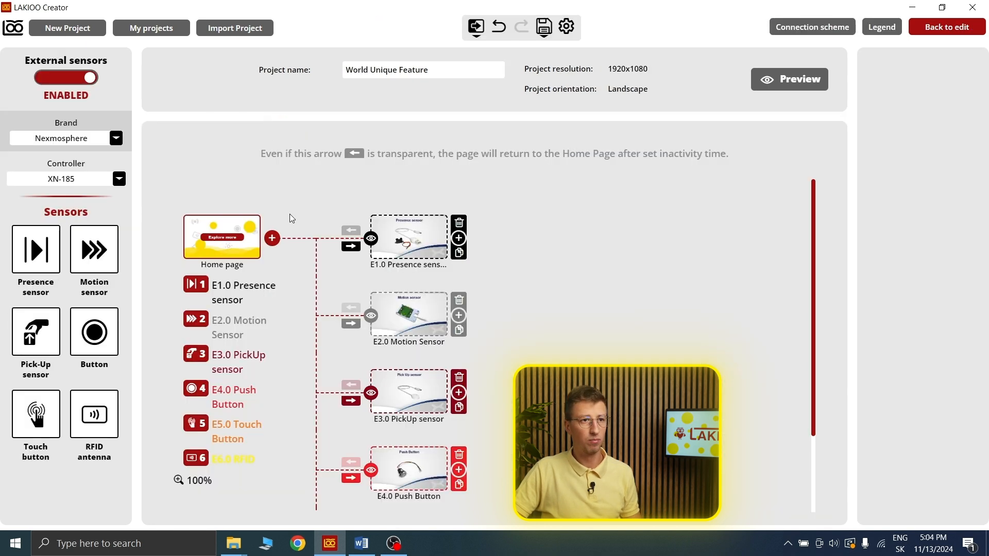
{"action": "scroll", "coordinate": [289, 213], "scroll_direction": "down", "scroll_amount": 2}
{"action": "scroll", "coordinate": [290, 211], "scroll_direction": "up", "scroll_amount": 2}
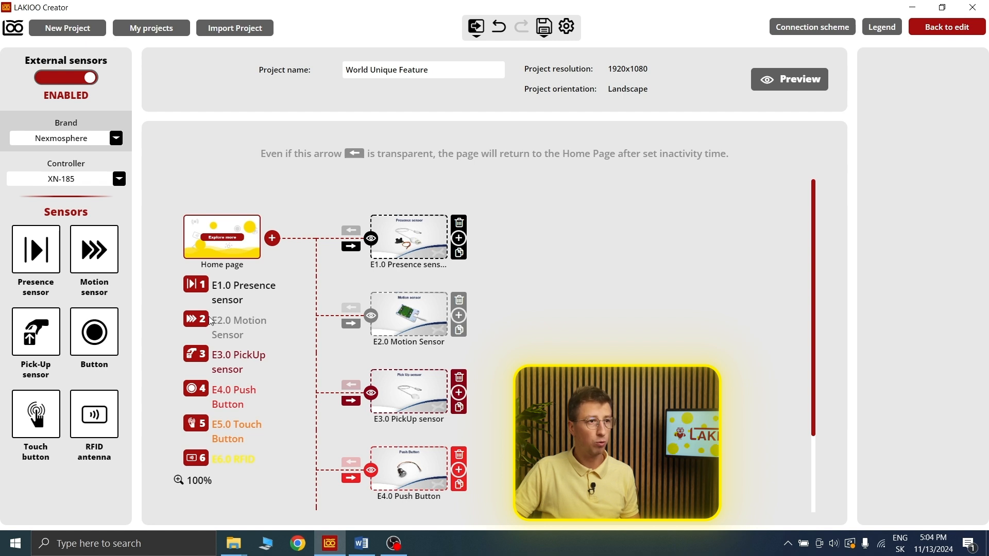
{"action": "scroll", "coordinate": [211, 320], "scroll_direction": "down", "scroll_amount": 1}
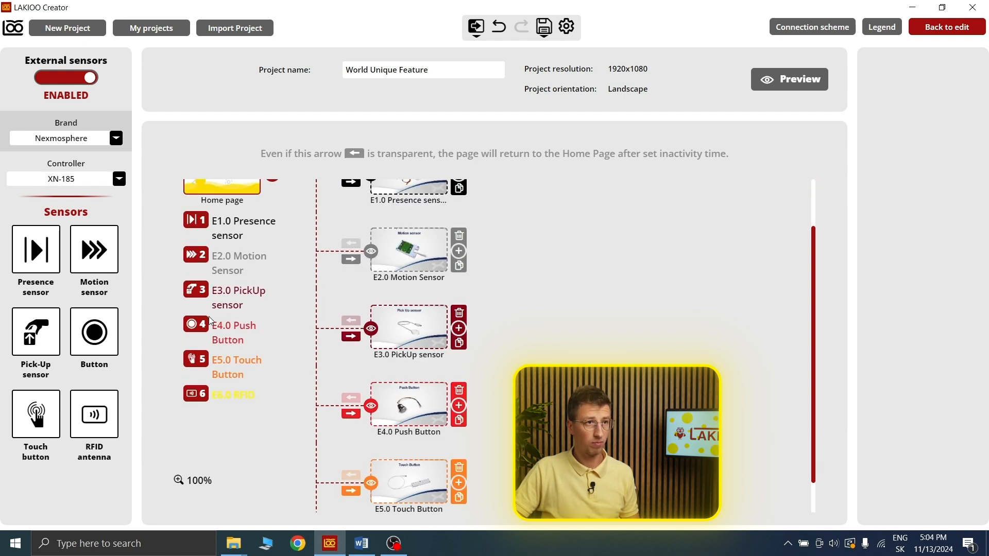
{"action": "scroll", "coordinate": [210, 319], "scroll_direction": "down", "scroll_amount": 1}
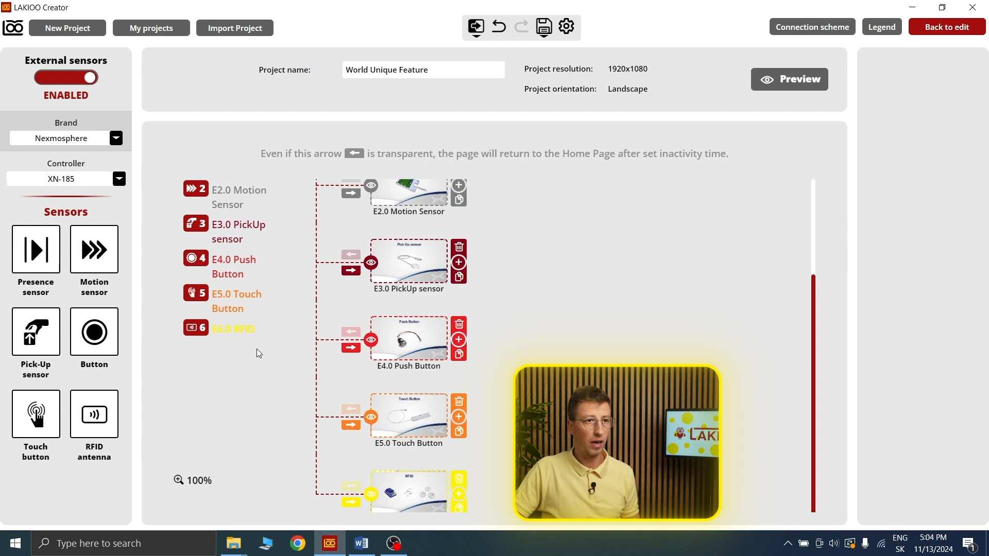
{"action": "left_click_drag", "start_coordinate": [100, 340], "coordinate": [420, 347]}
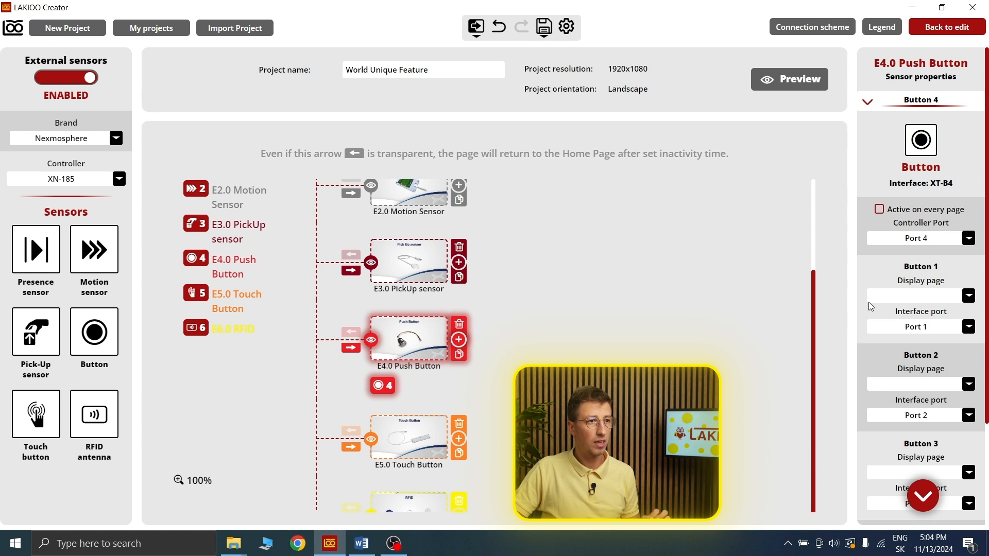
{"action": "left_click", "coordinate": [885, 298]}
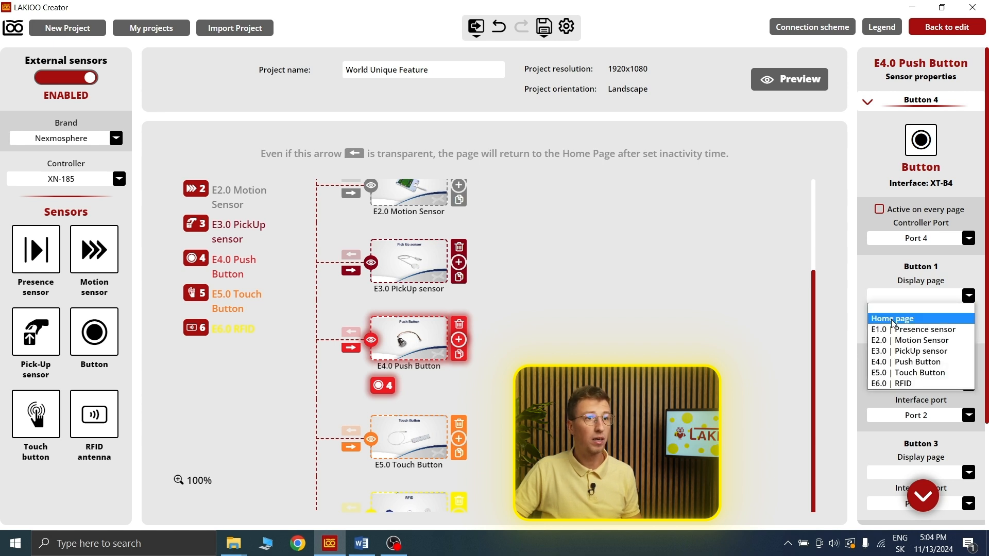
{"action": "left_click", "coordinate": [891, 319]}
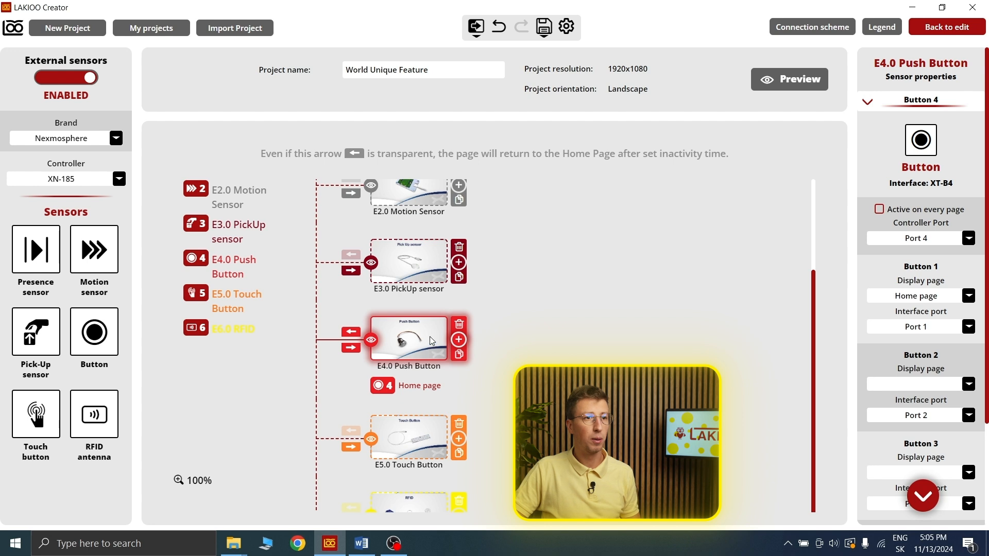
Add a subpage to E3.0 PickUp sensor and assign a pick-up sensor to E3.0 whose pickup action displays E3.1 | Page
{"action": "scroll", "coordinate": [294, 260], "scroll_direction": "up", "scroll_amount": 3}
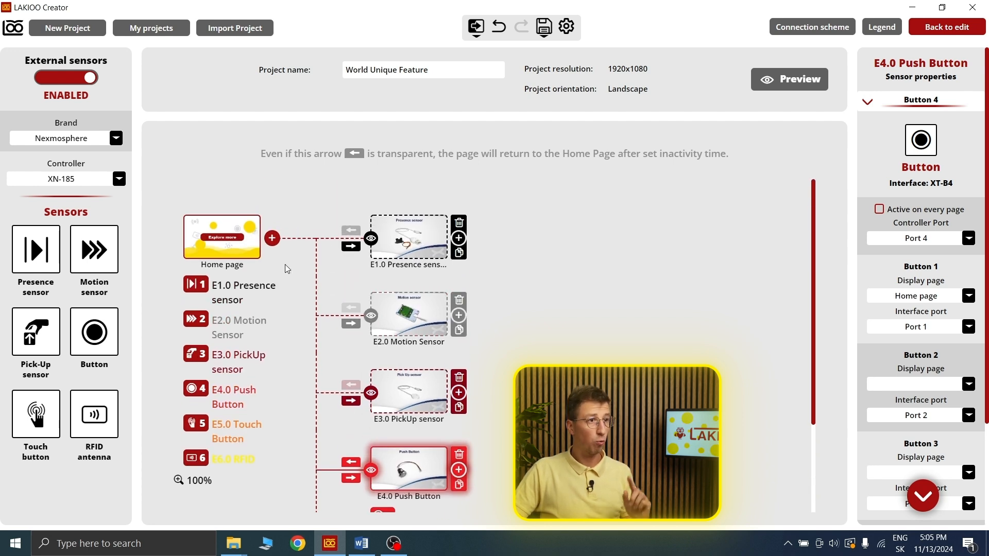
{"action": "left_click", "coordinate": [459, 393]}
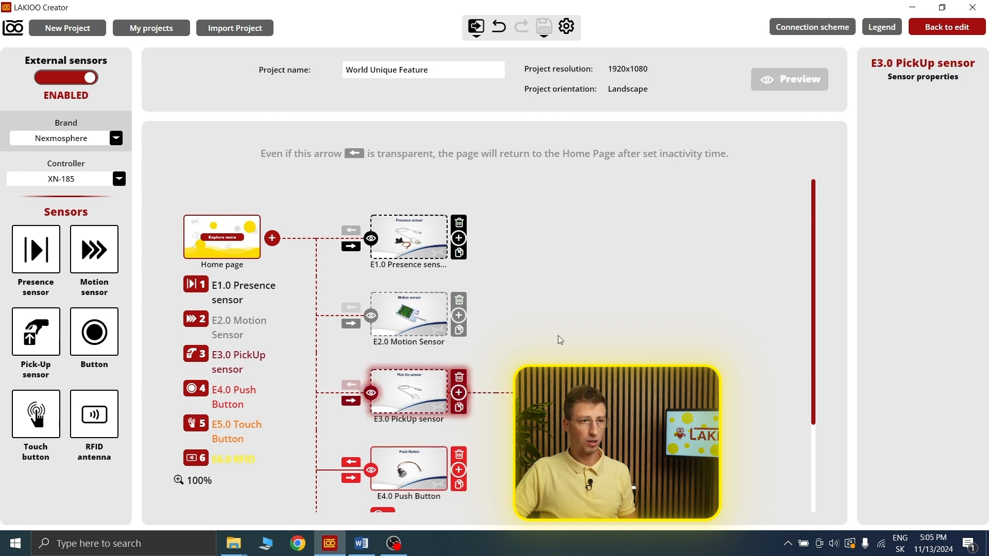
{"action": "left_click_drag", "start_coordinate": [36, 332], "coordinate": [423, 321]}
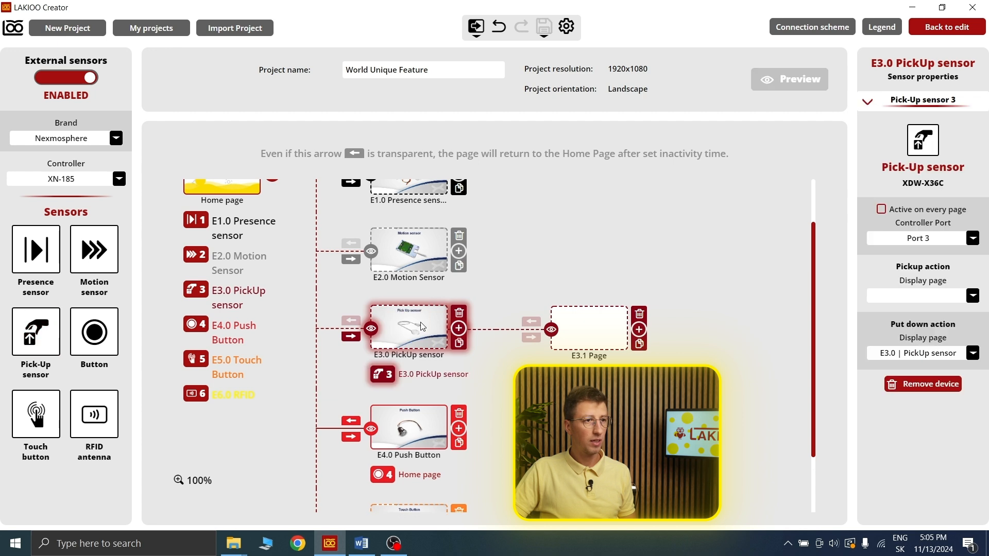
{"action": "left_click", "coordinate": [884, 295]}
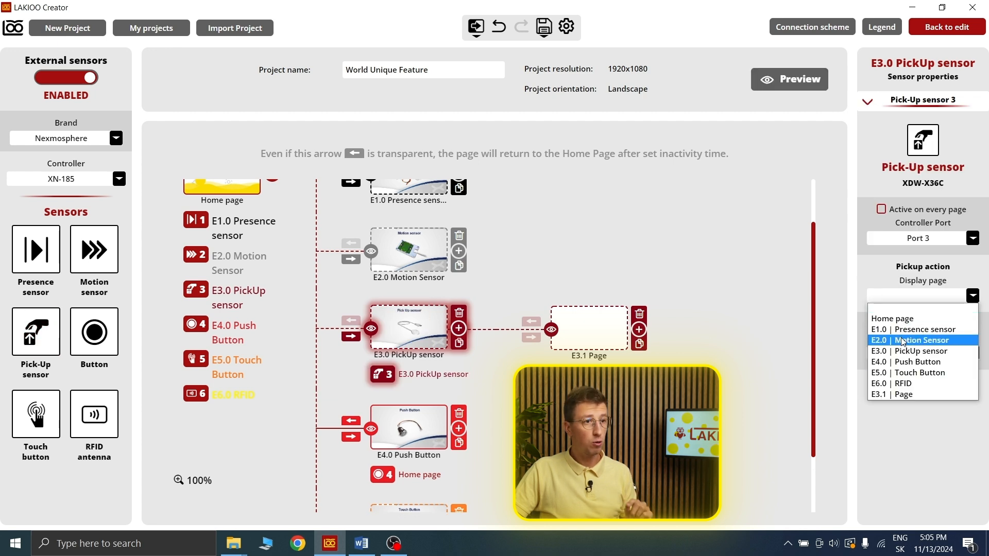
{"action": "left_click", "coordinate": [915, 395]}
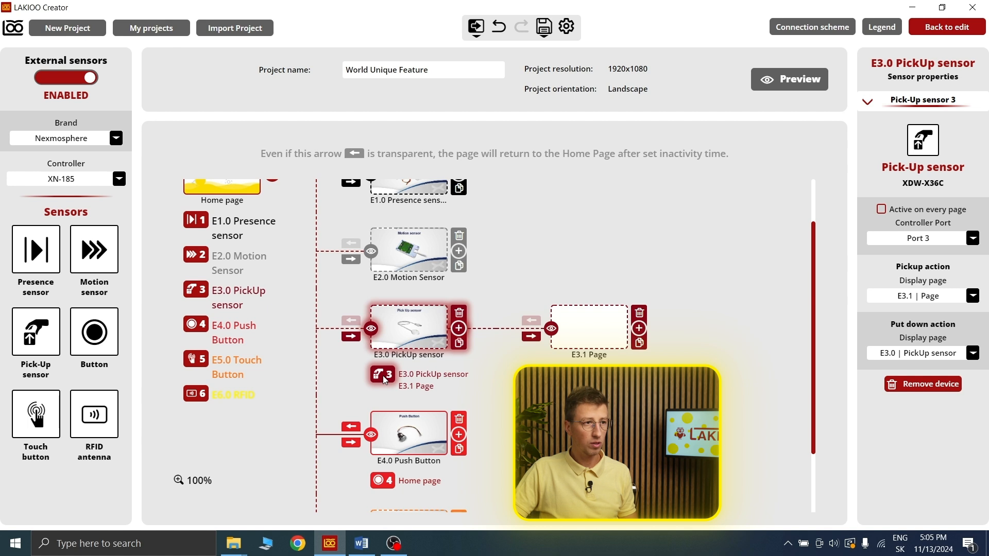
Clear the display page of the put down action for the pick-up sensor on E3.0, then deselect the page
{"action": "left_click", "coordinate": [931, 353]}
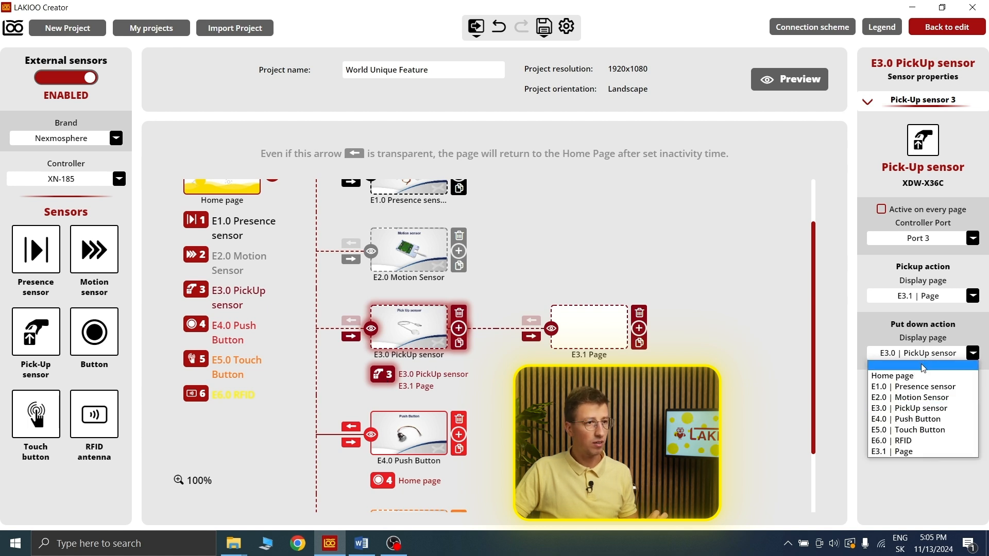
{"action": "left_click", "coordinate": [914, 367]}
{"action": "left_click", "coordinate": [537, 363]}
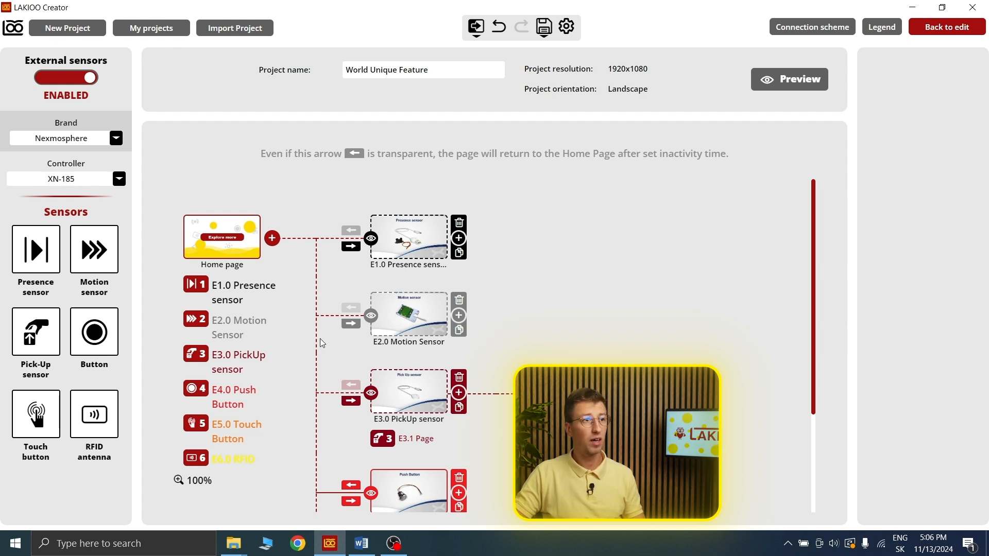
Make the Home page's presence sensor active on every page and acknowledge the message
{"action": "left_click", "coordinate": [210, 285]}
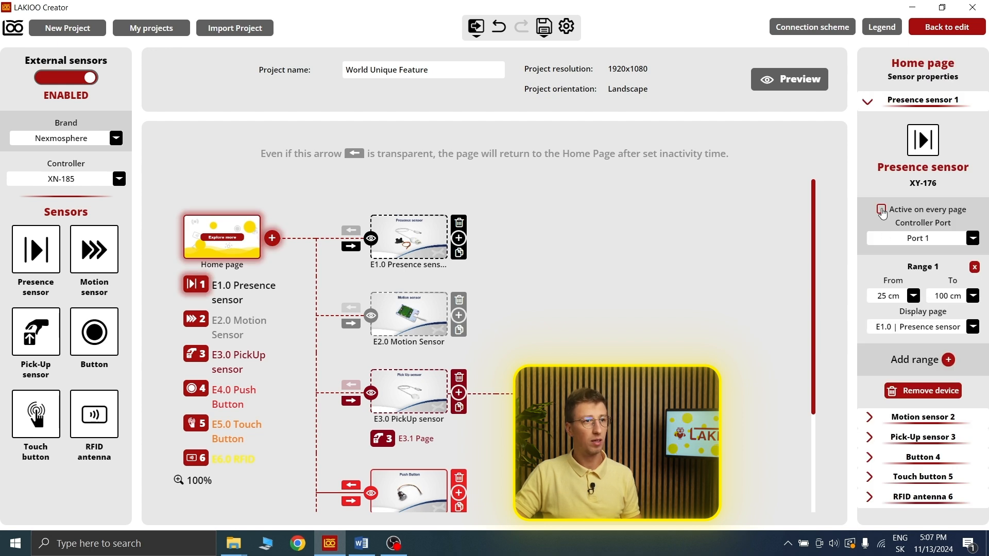
{"action": "left_click", "coordinate": [882, 209]}
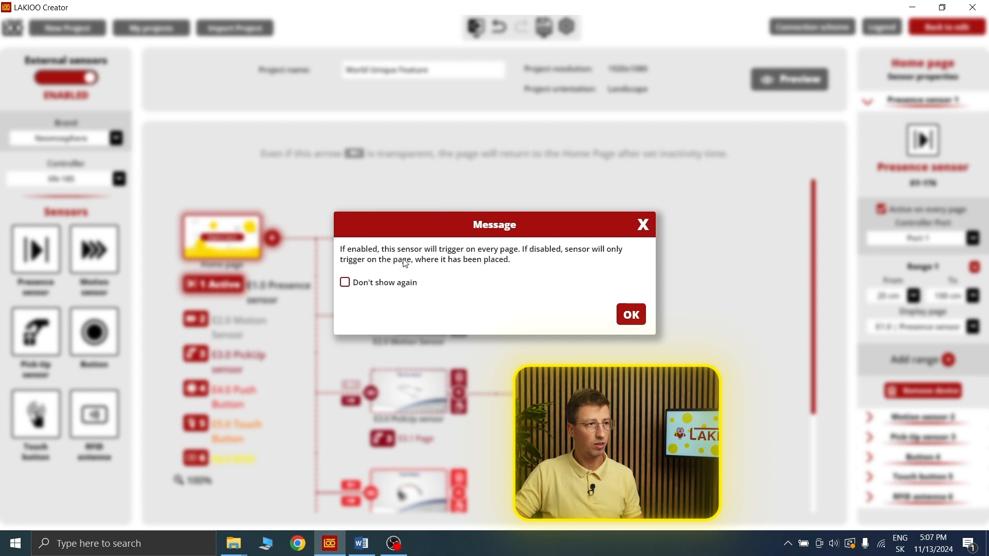
{"action": "left_click", "coordinate": [631, 315]}
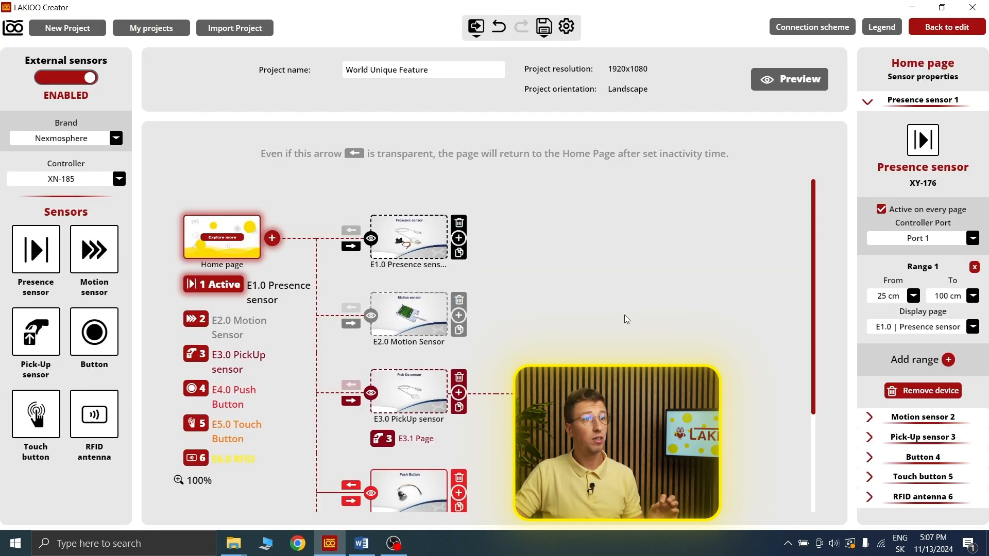
{"action": "left_click", "coordinate": [228, 287]}
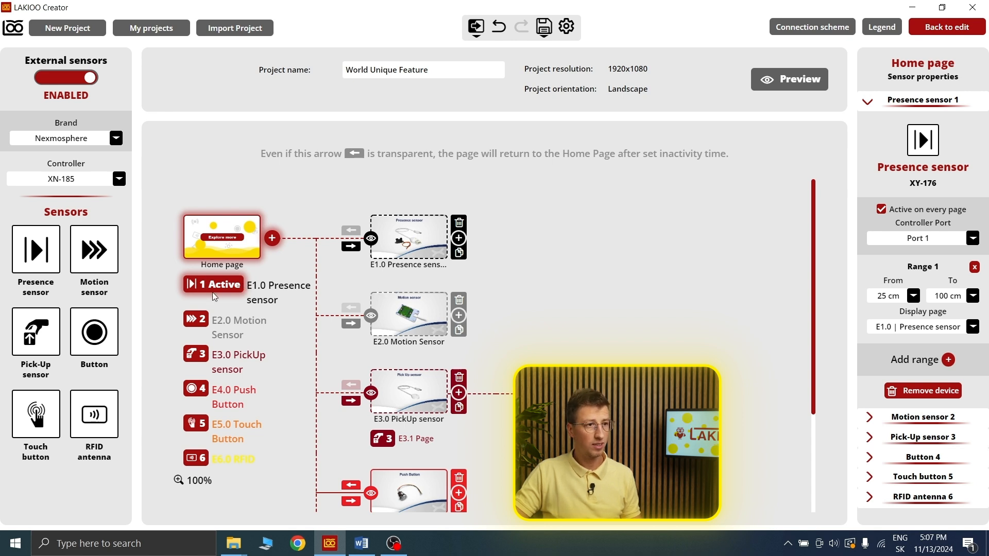
{"action": "scroll", "coordinate": [280, 284], "scroll_direction": "down", "scroll_amount": 2}
{"action": "scroll", "coordinate": [280, 283], "scroll_direction": "up", "scroll_amount": 2}
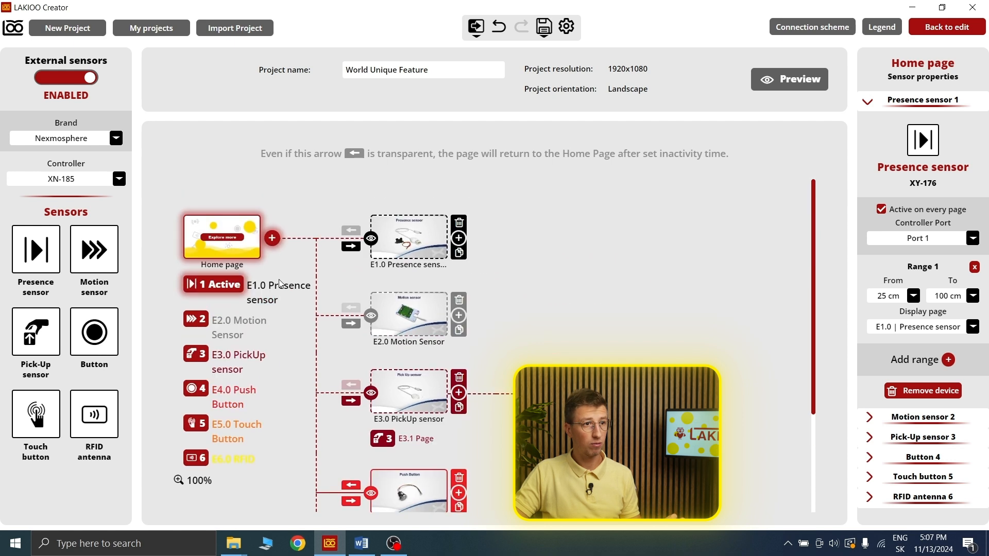